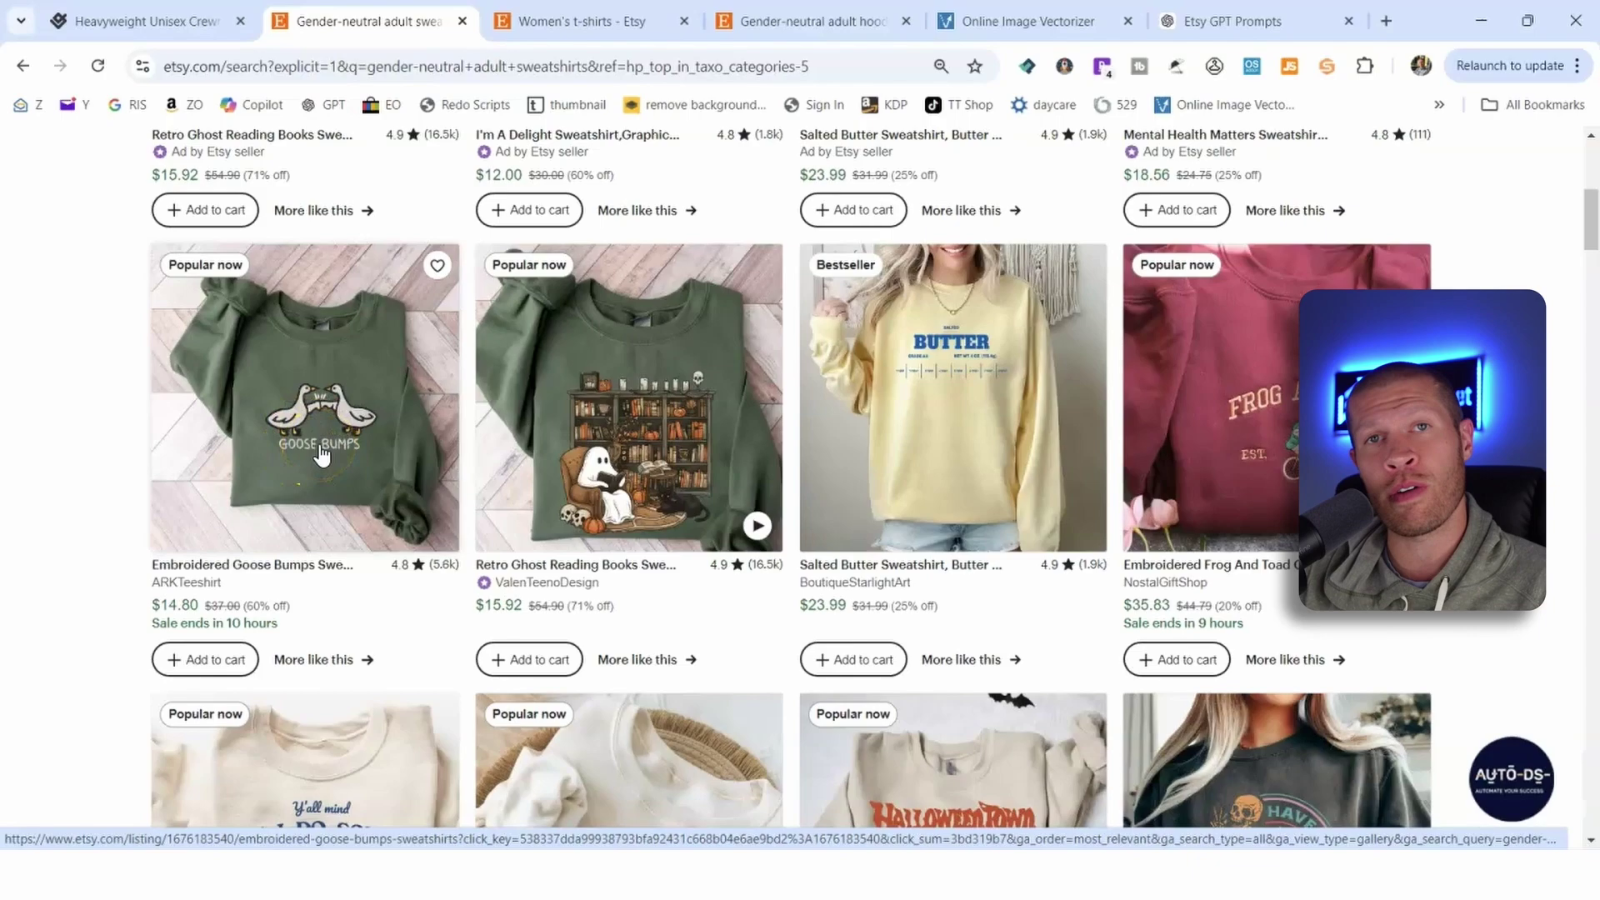
Open the Goose Bumps, Salted Butter, and Frog and Toad sweatshirt listings from the search results in separate new tabs.
right_click(322, 449)
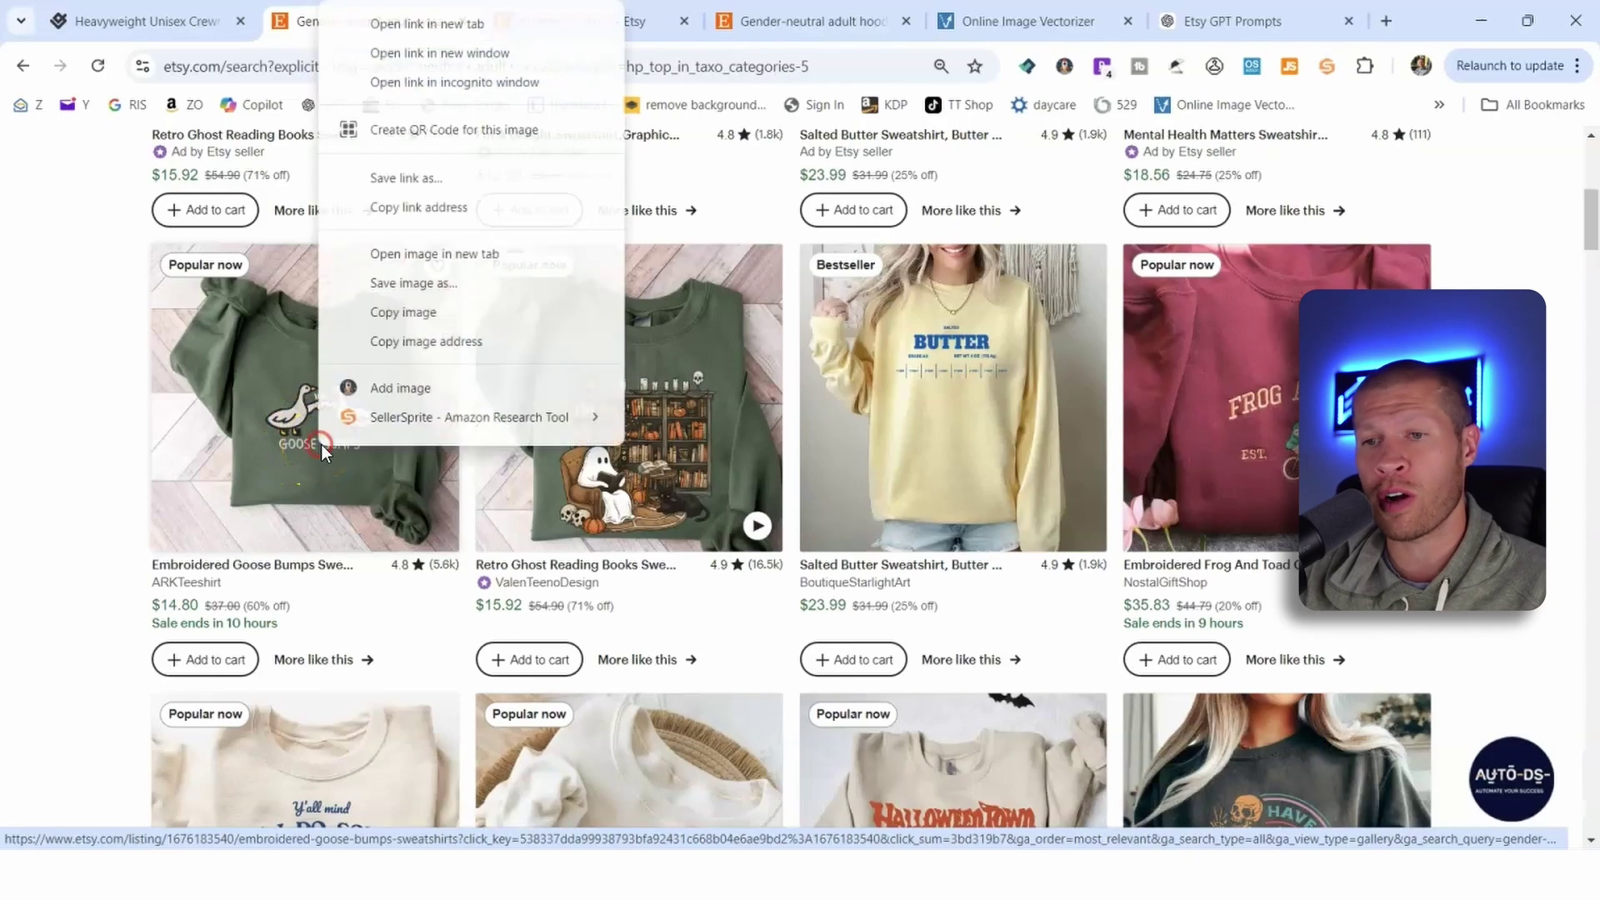
left_click(118, 343)
scroll(115, 353, "up", 1)
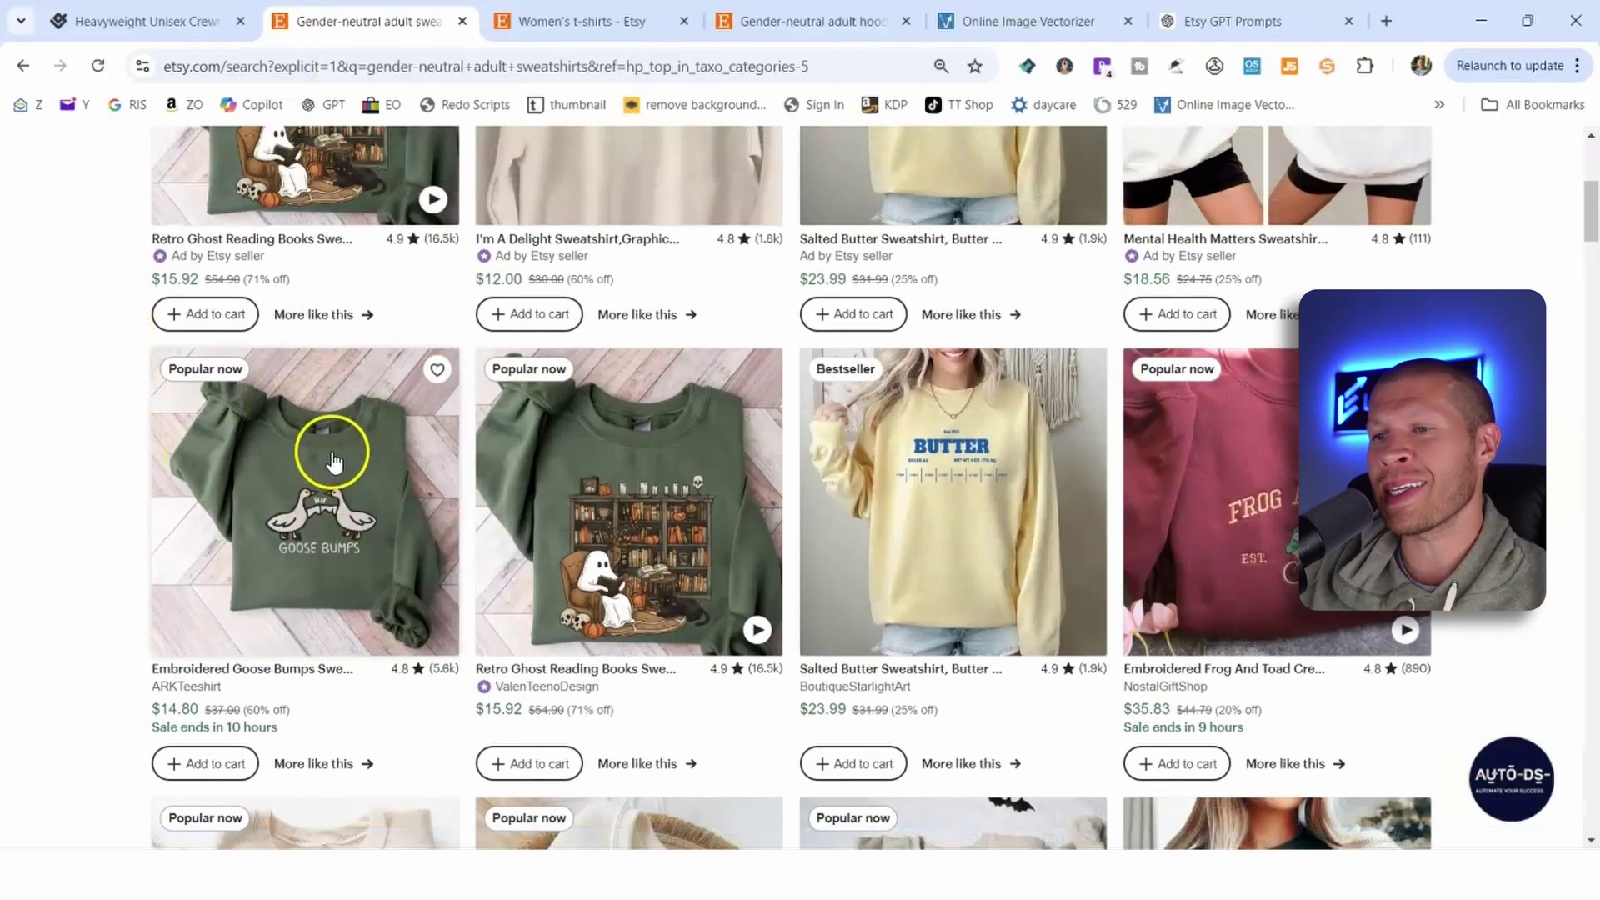
scroll(325, 441, "down", 2)
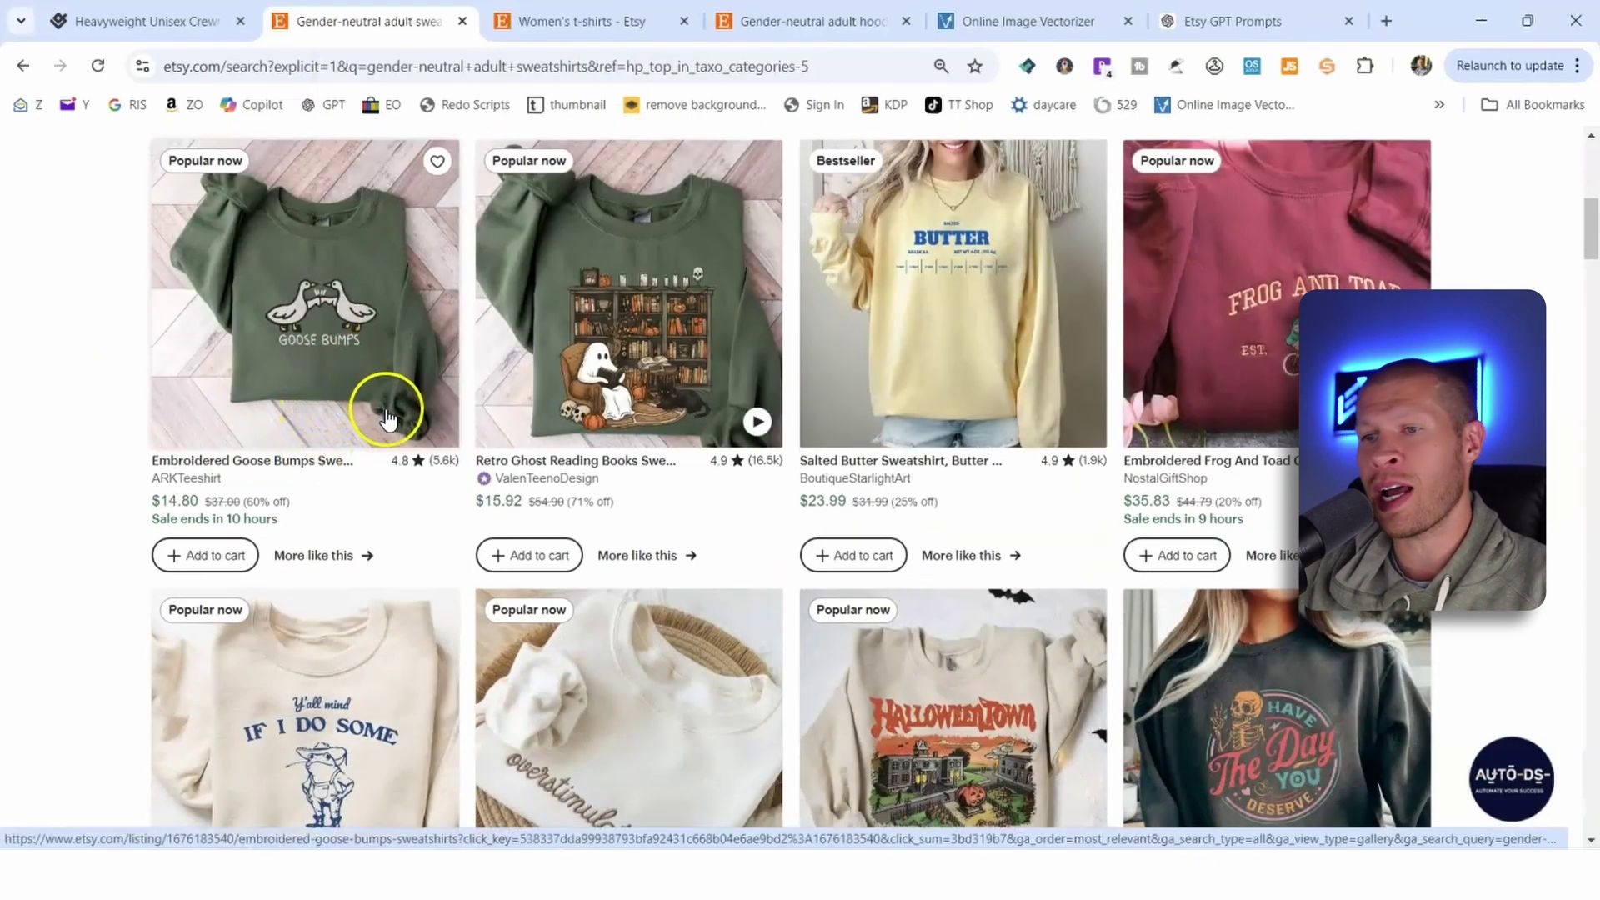
right_click(367, 387)
left_click(404, 402)
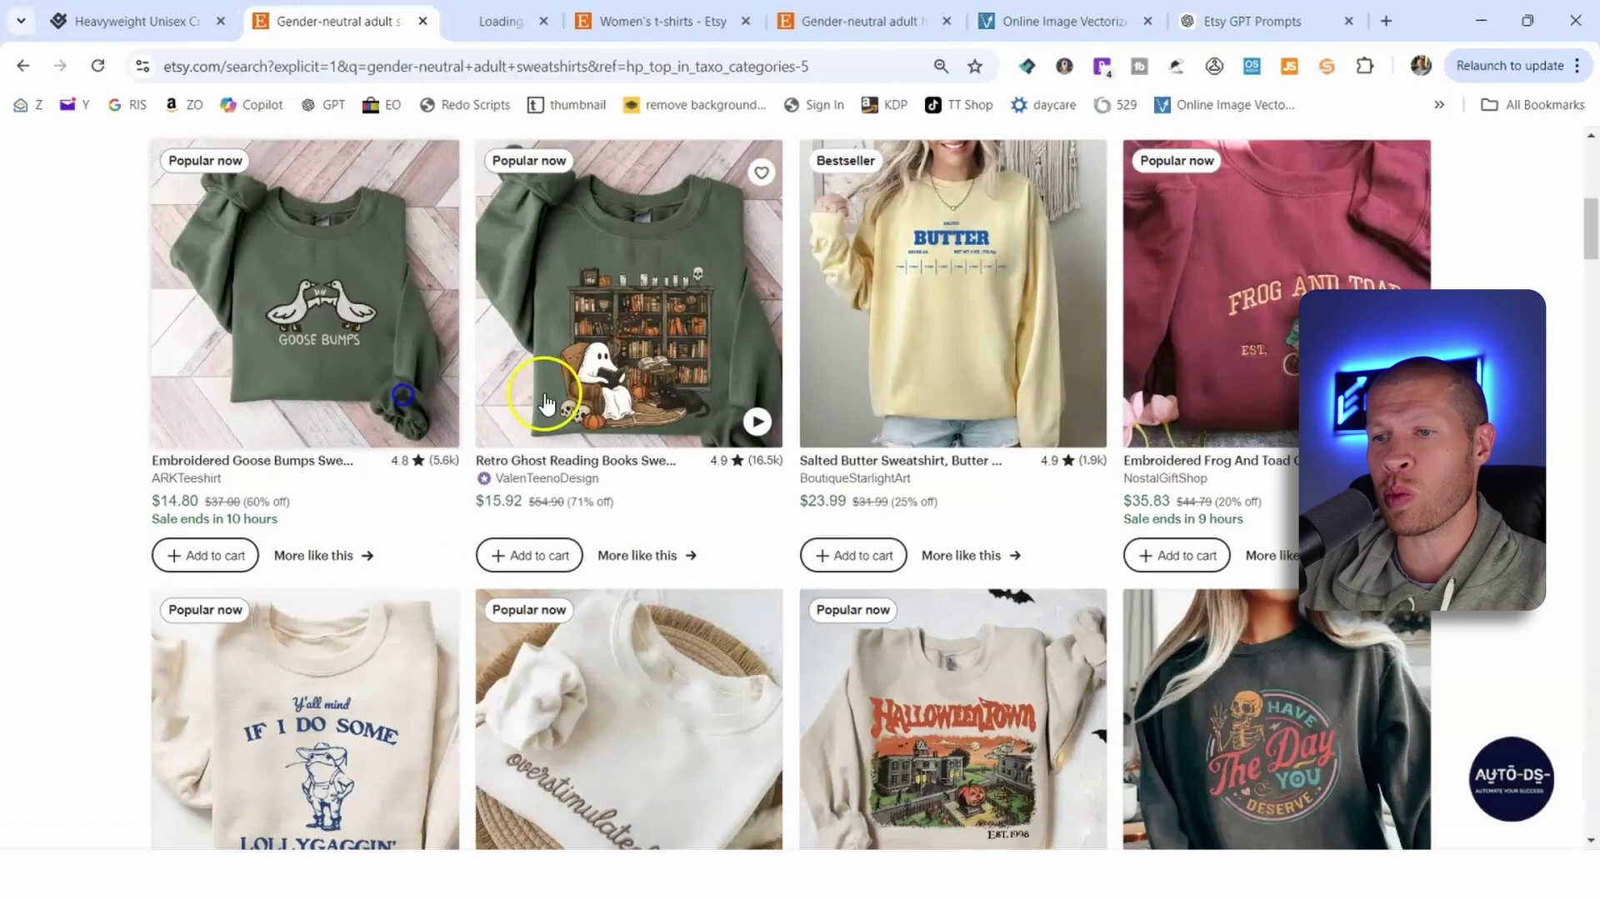
right_click(850, 317)
left_click(908, 338)
right_click(1219, 327)
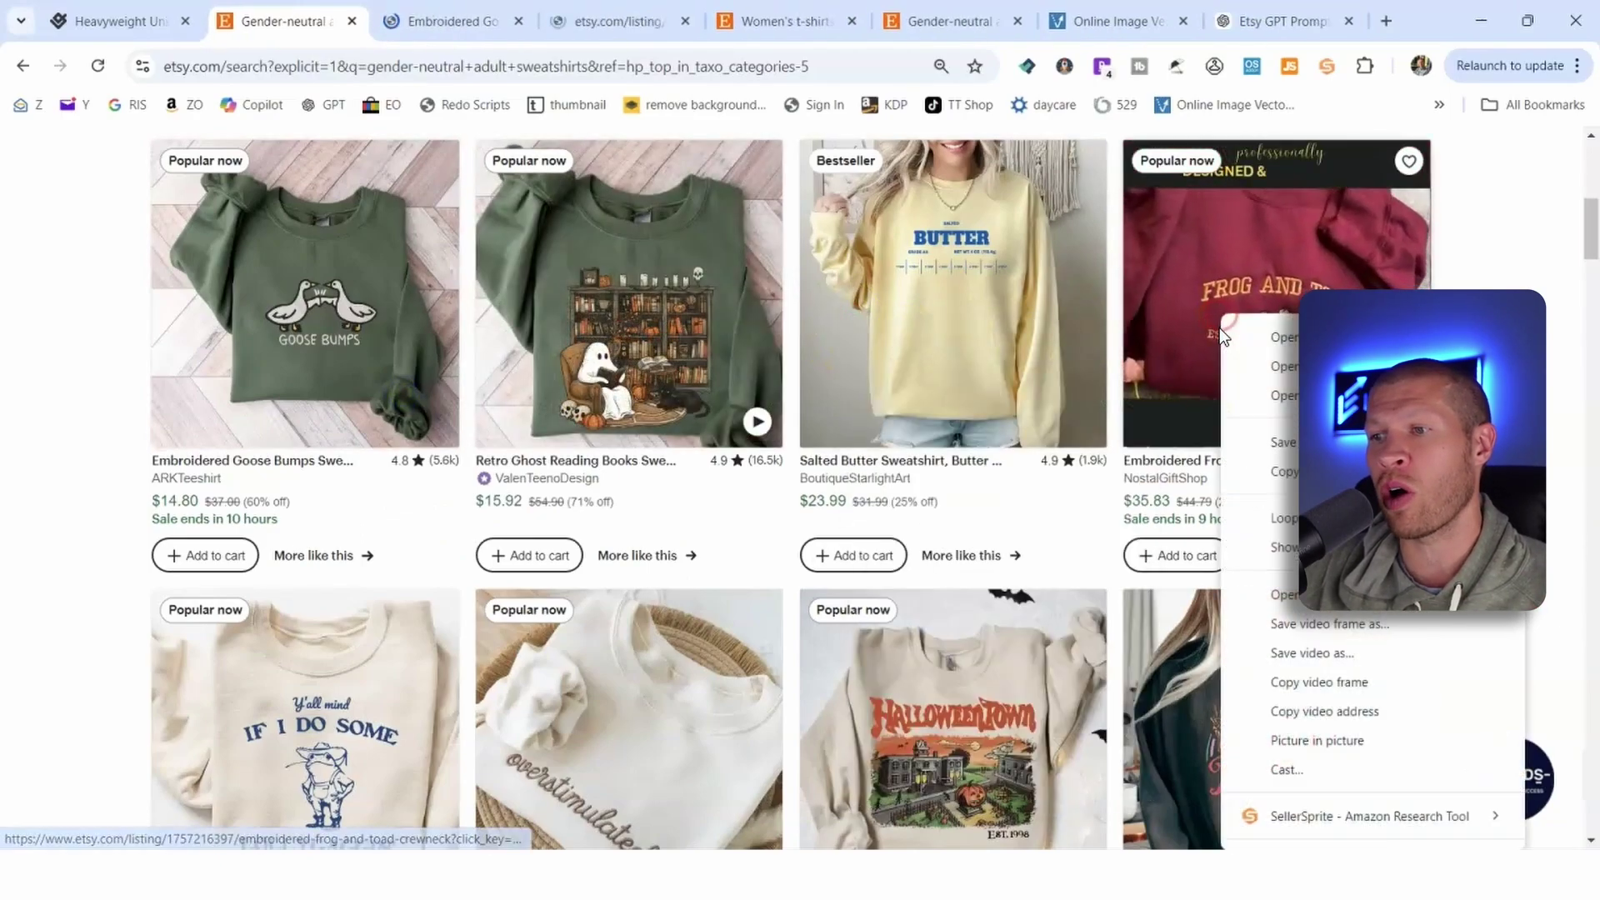
left_click(1254, 341)
Open the Lollygaggin', Overstimulated, Halloweentown and Have The Day You Deserve sweatshirt listings in separate new tabs.
scroll(1081, 396, "down", 3)
right_click(325, 472)
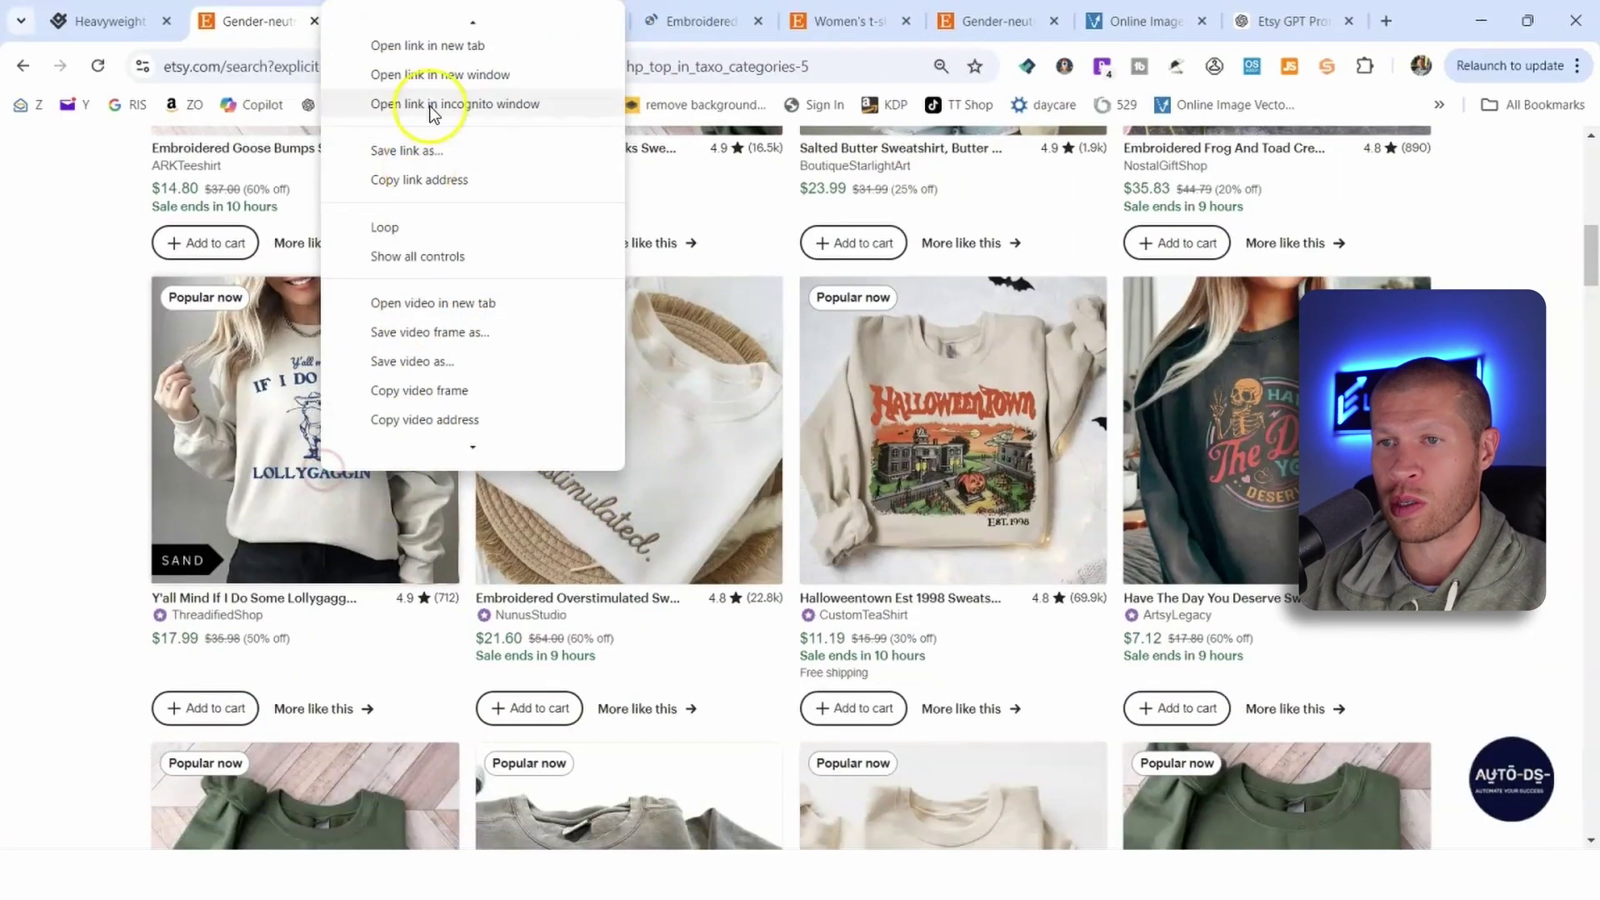
left_click(447, 35)
right_click(735, 421)
left_click(779, 435)
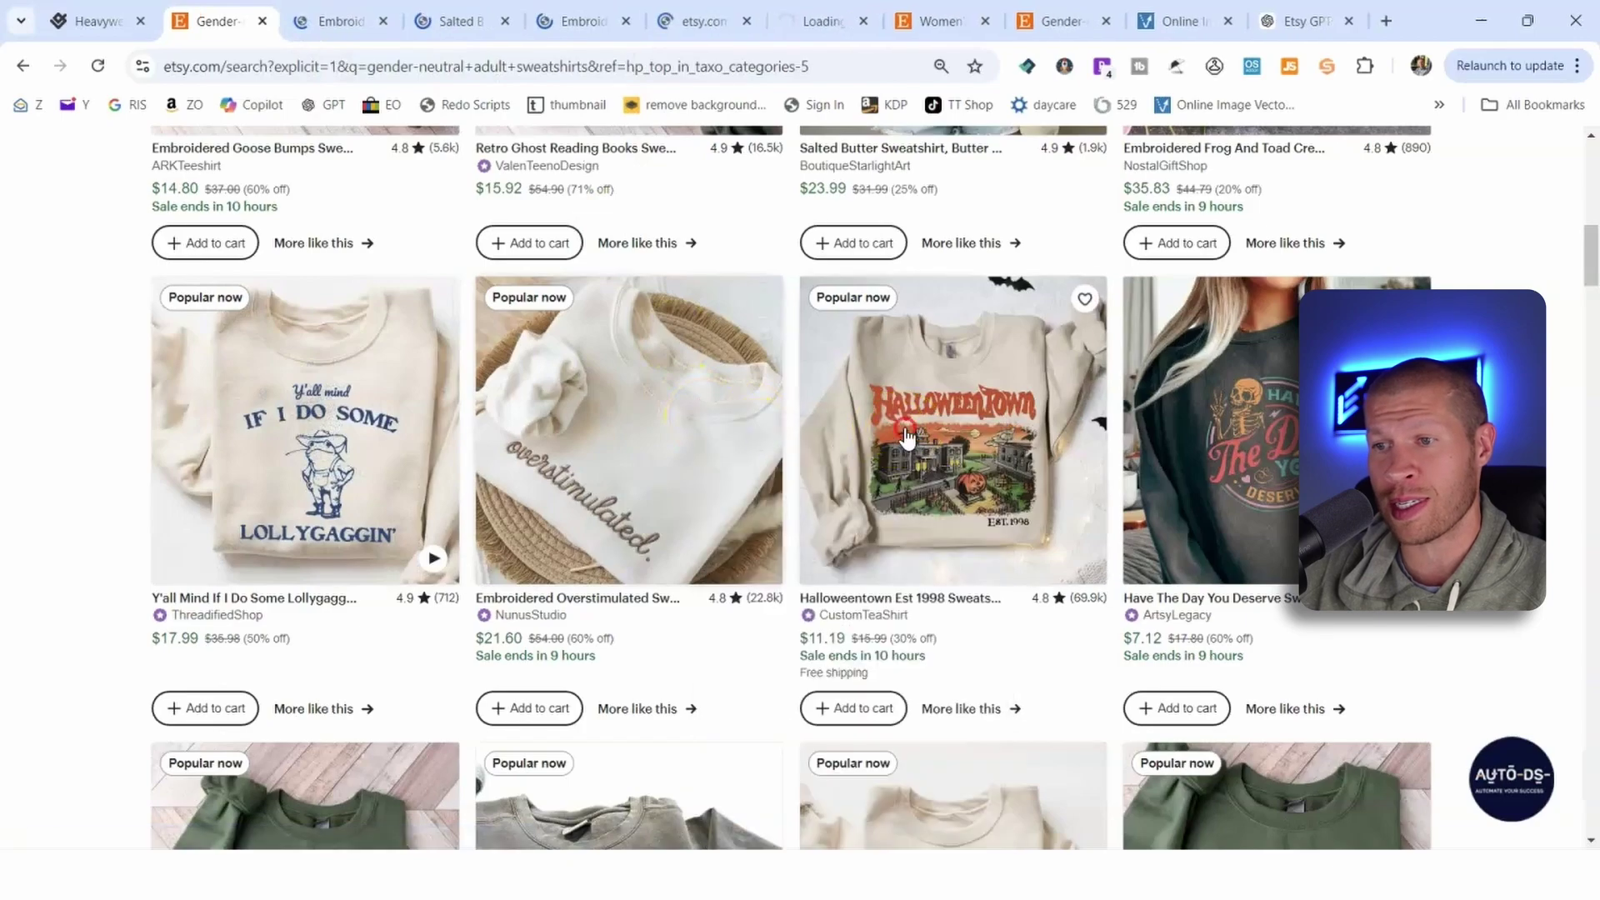
right_click(906, 421)
left_click(1031, 25)
Review the item details and customer reviews of the Embroidered Goose Bumps sweatshirt listing.
left_click(275, 21)
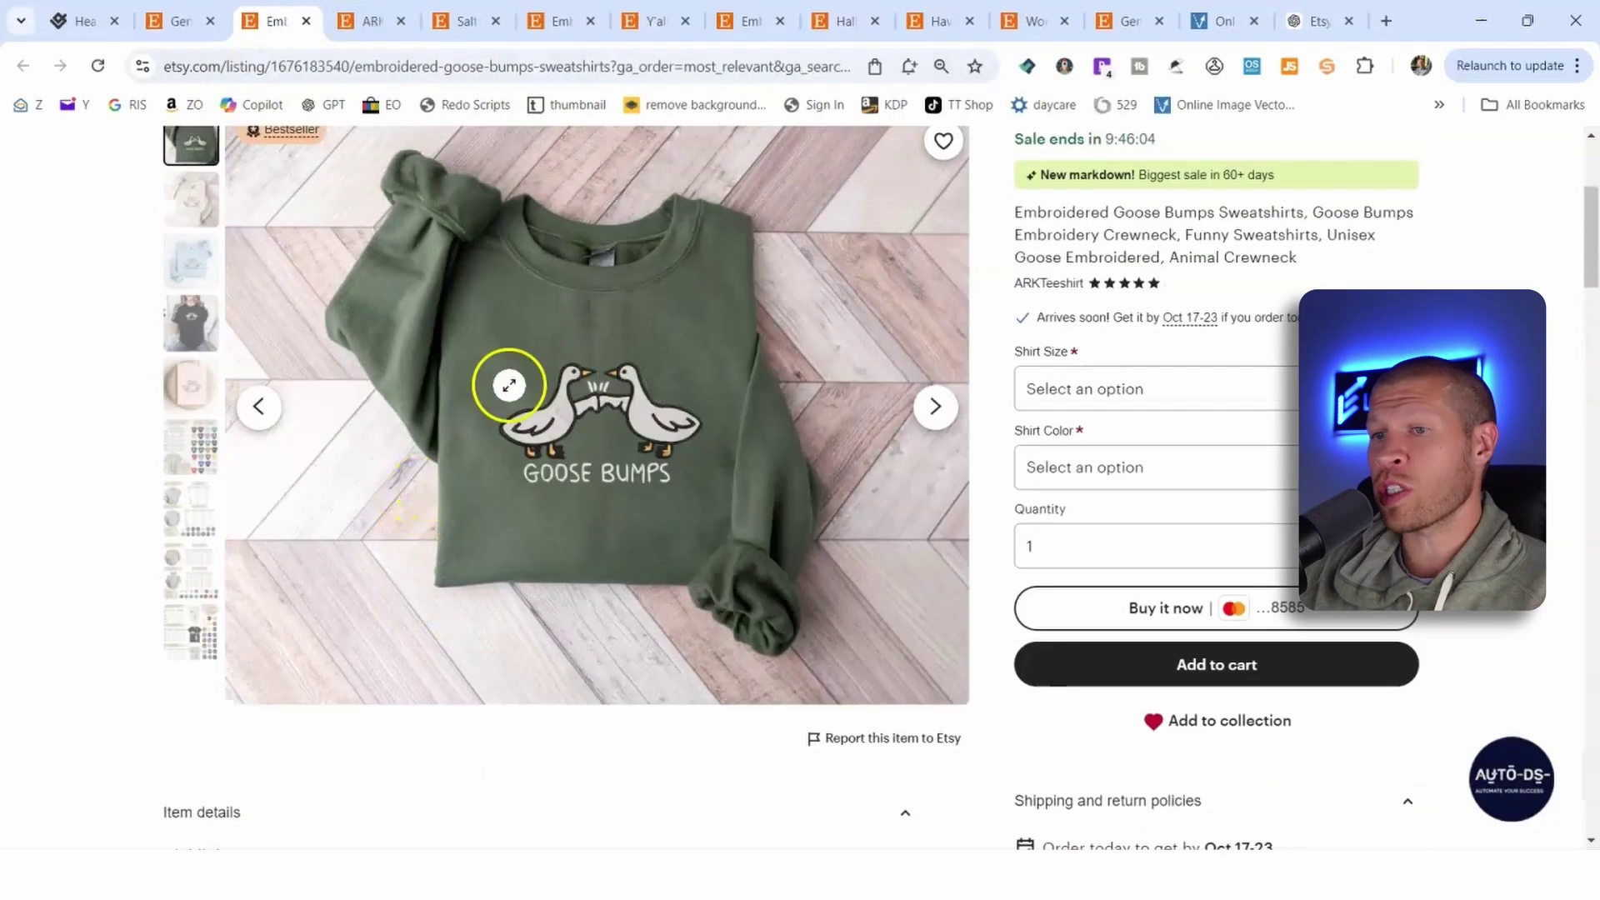
scroll(514, 382, "down", 8)
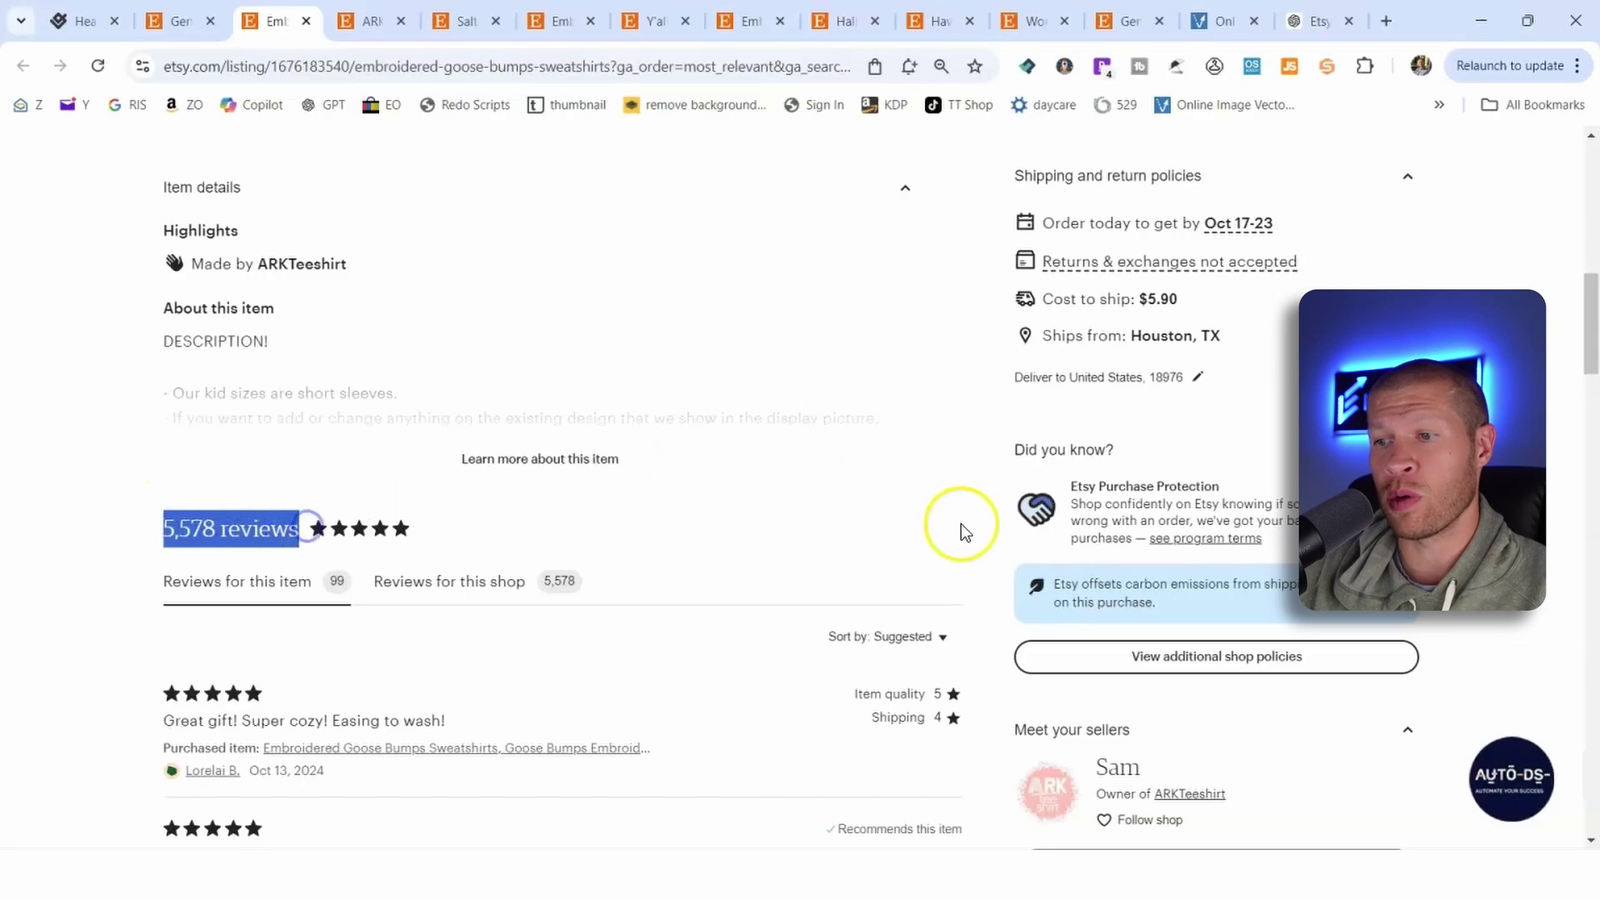
scroll(961, 524, "down", 4)
Examine the ARKTeeshirt shop page for its sales figure, collections and items.
left_click(308, 21)
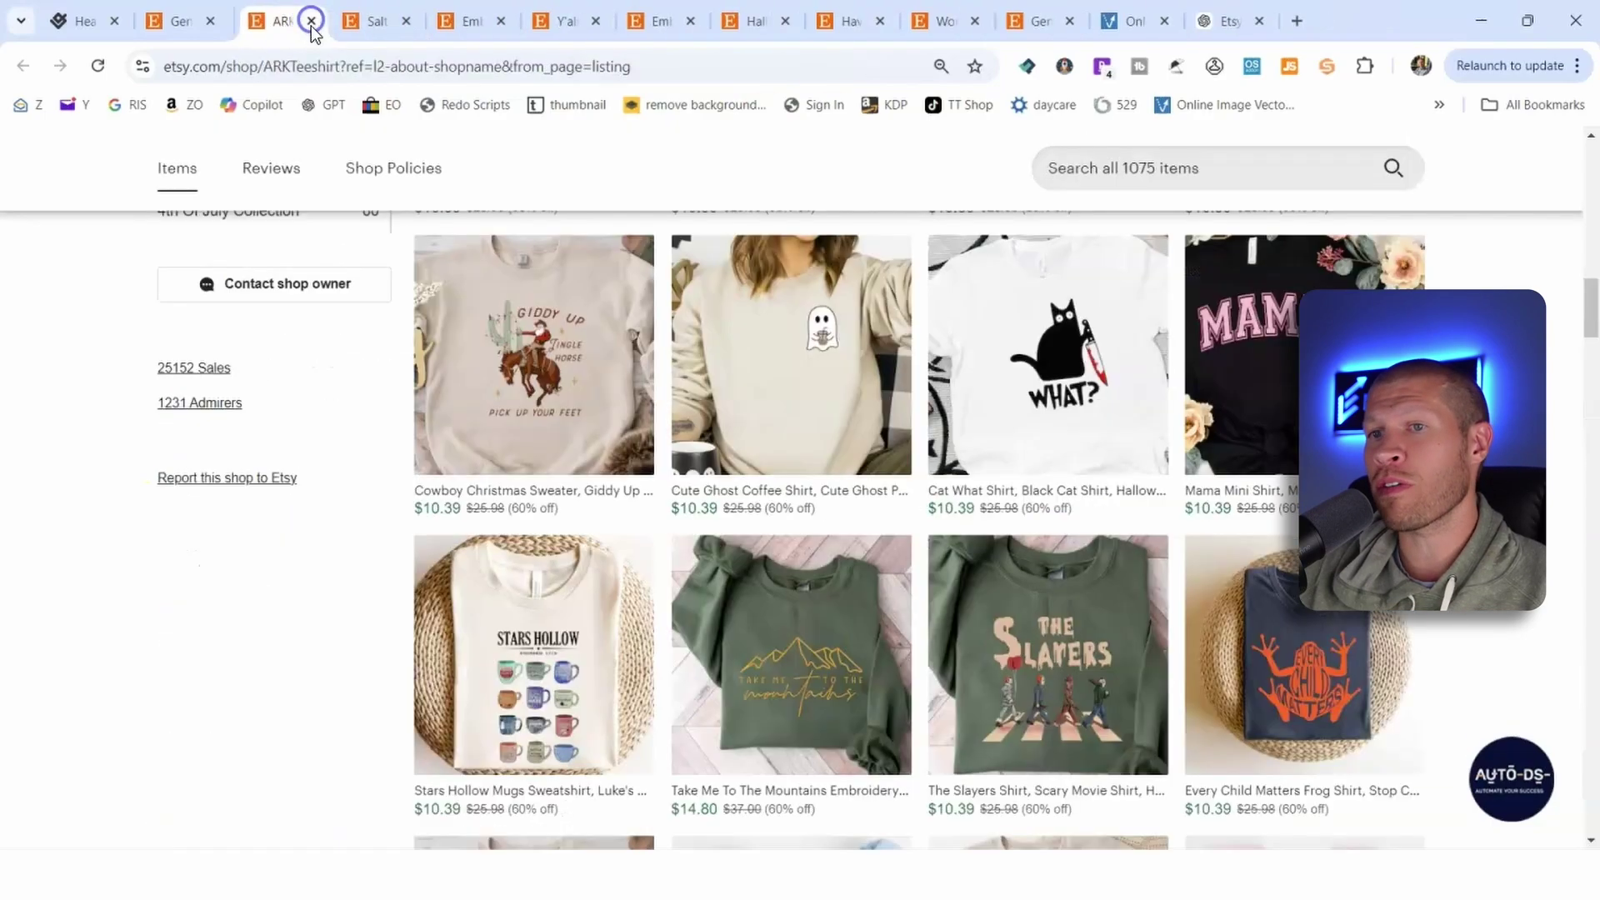
scroll(213, 371, "up", 1)
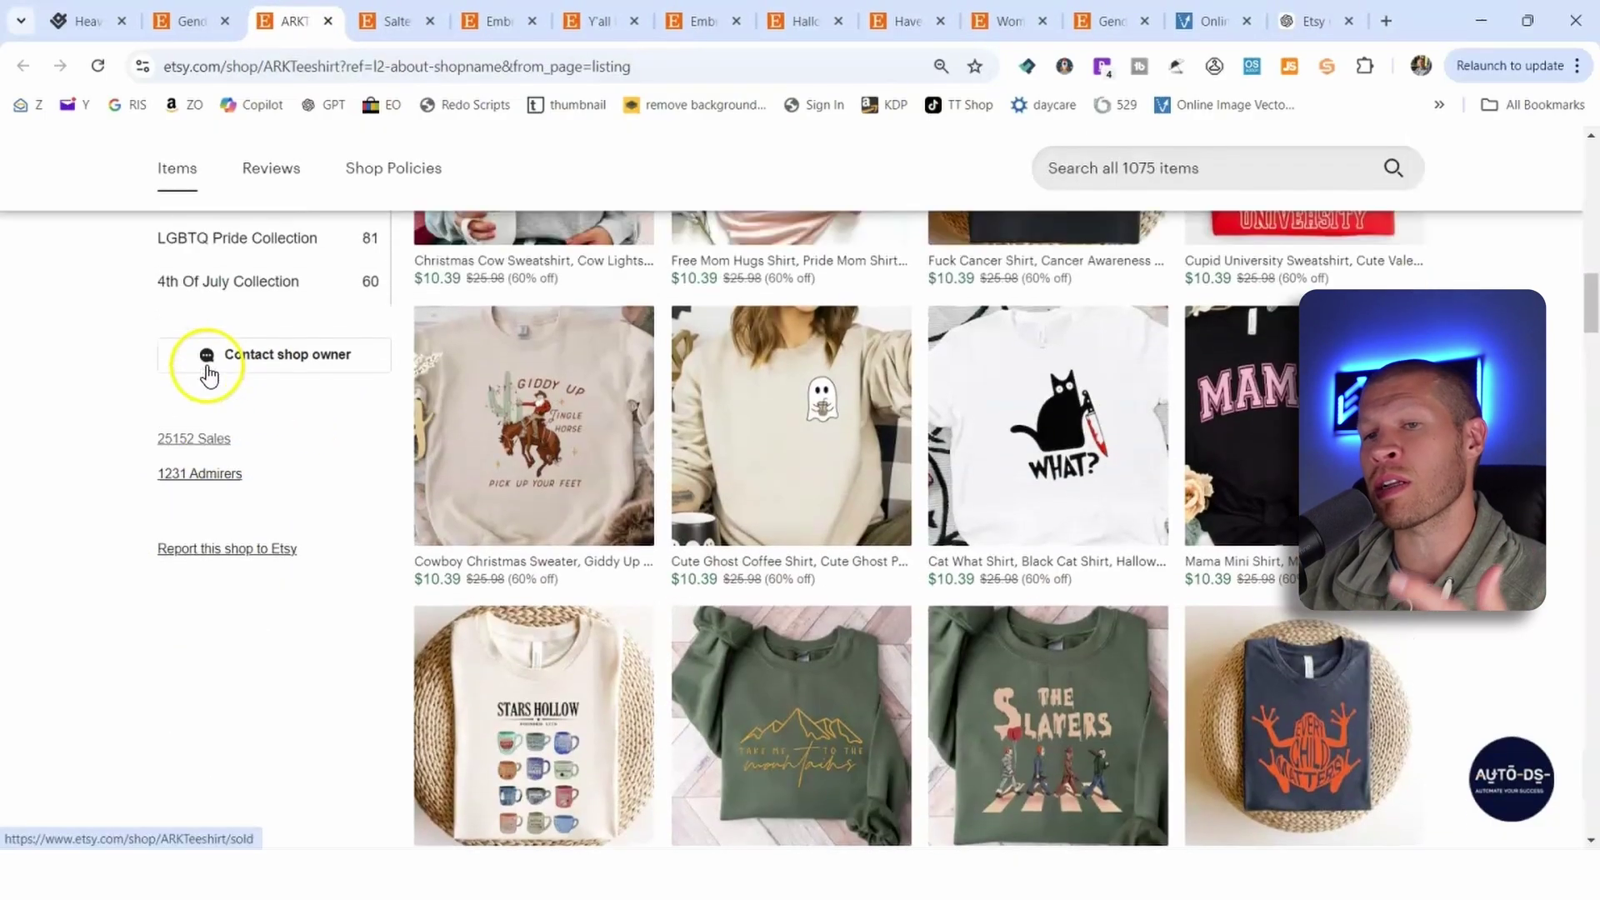
scroll(212, 371, "up", 18)
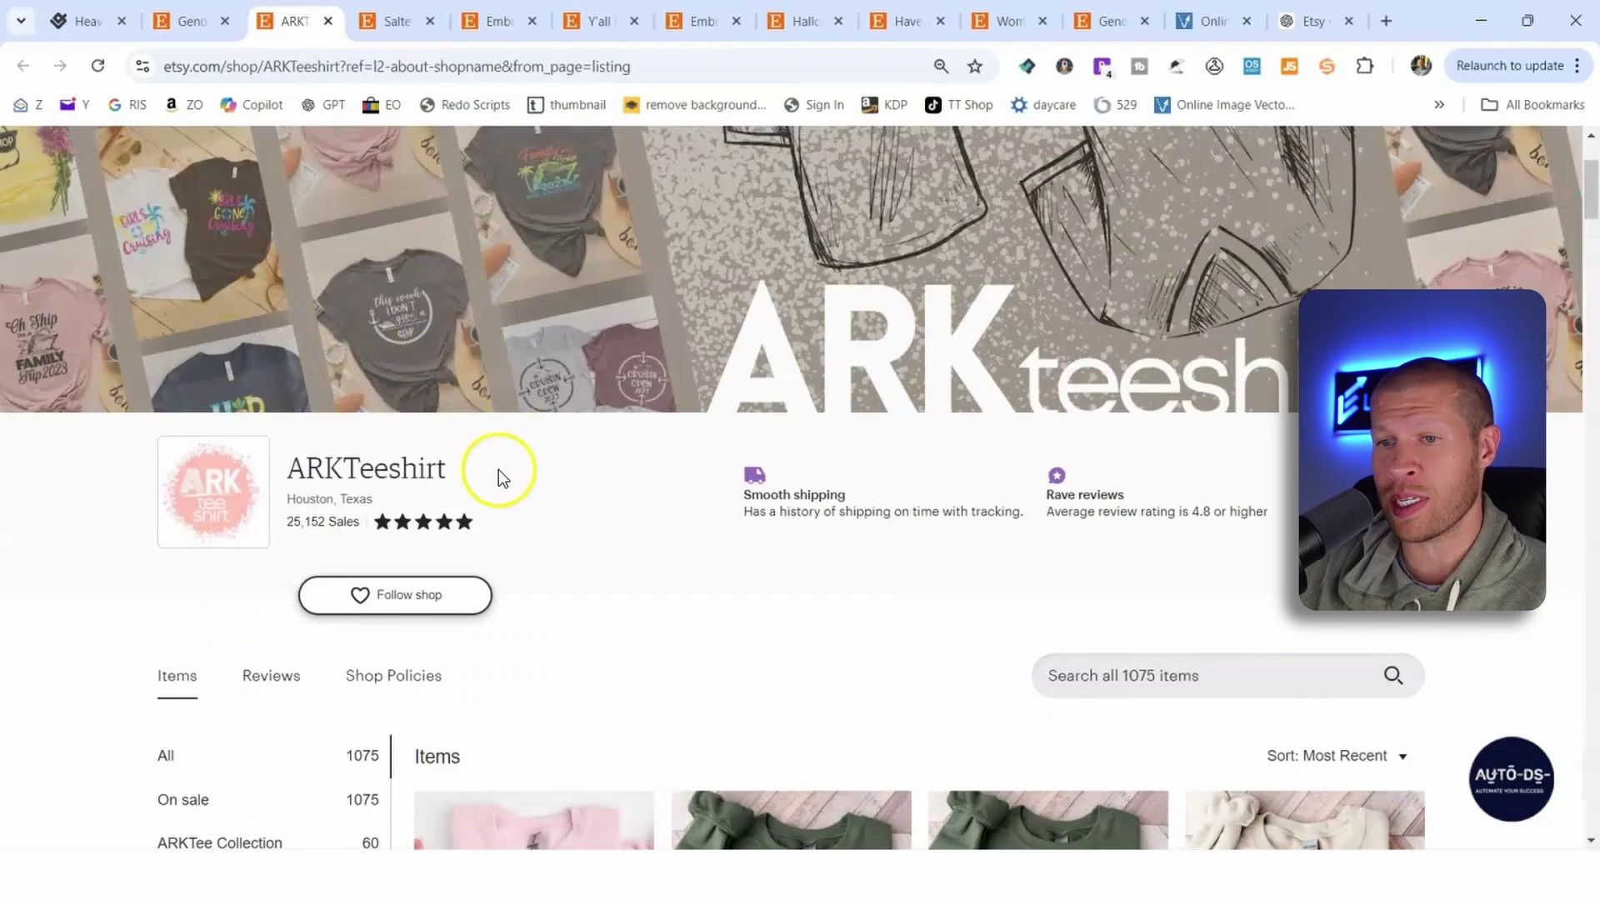
scroll(600, 439, "down", 11)
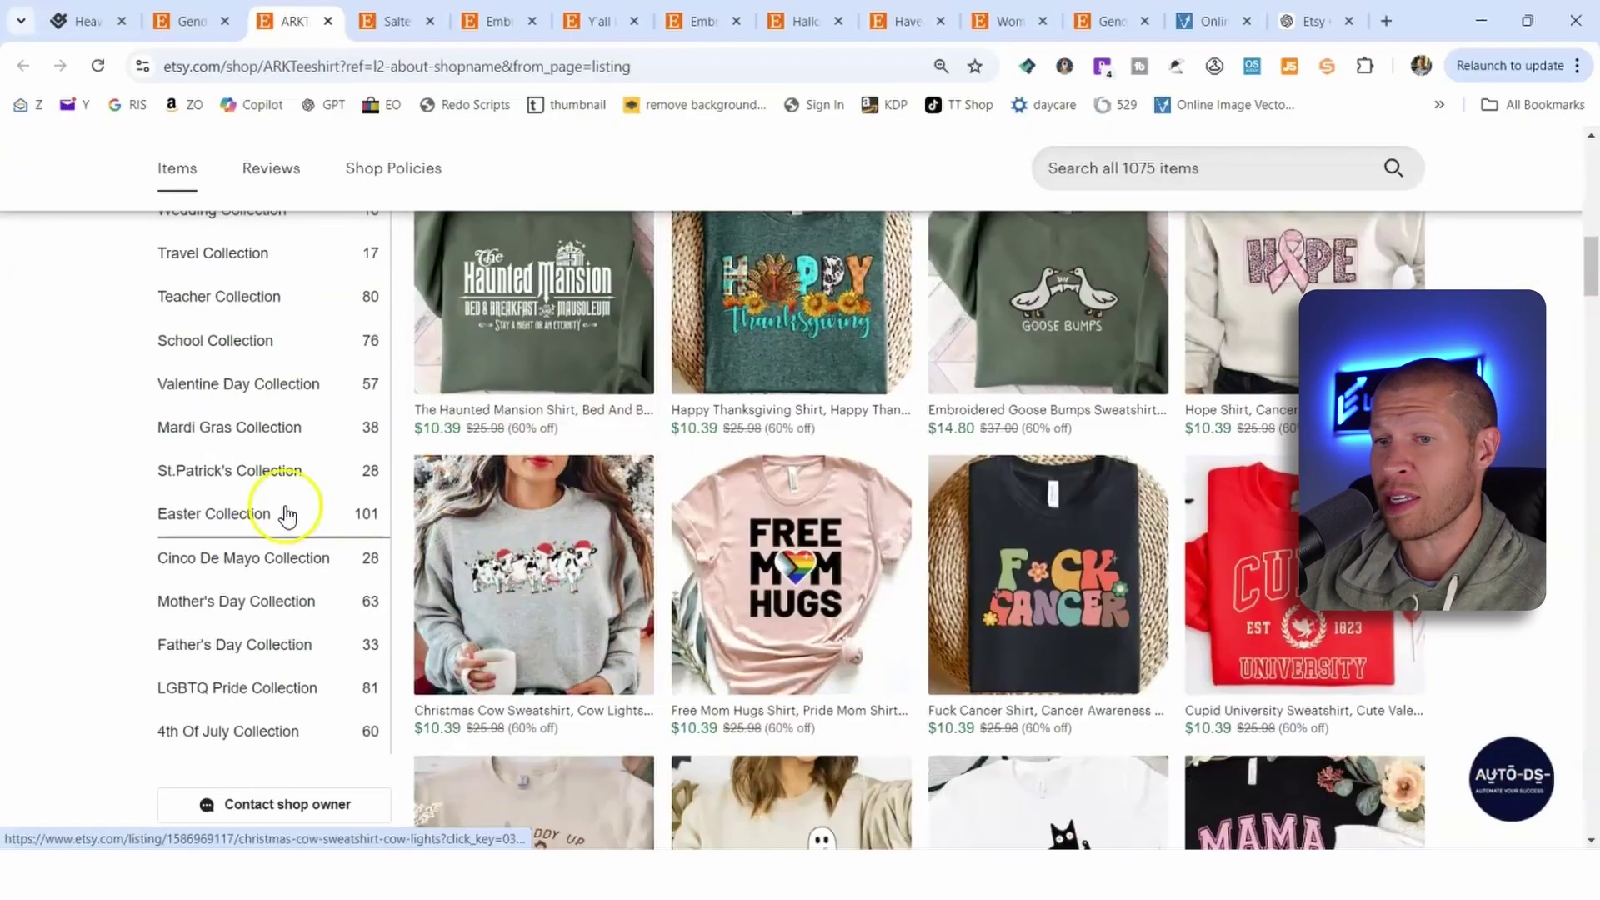
scroll(228, 562, "down", 5)
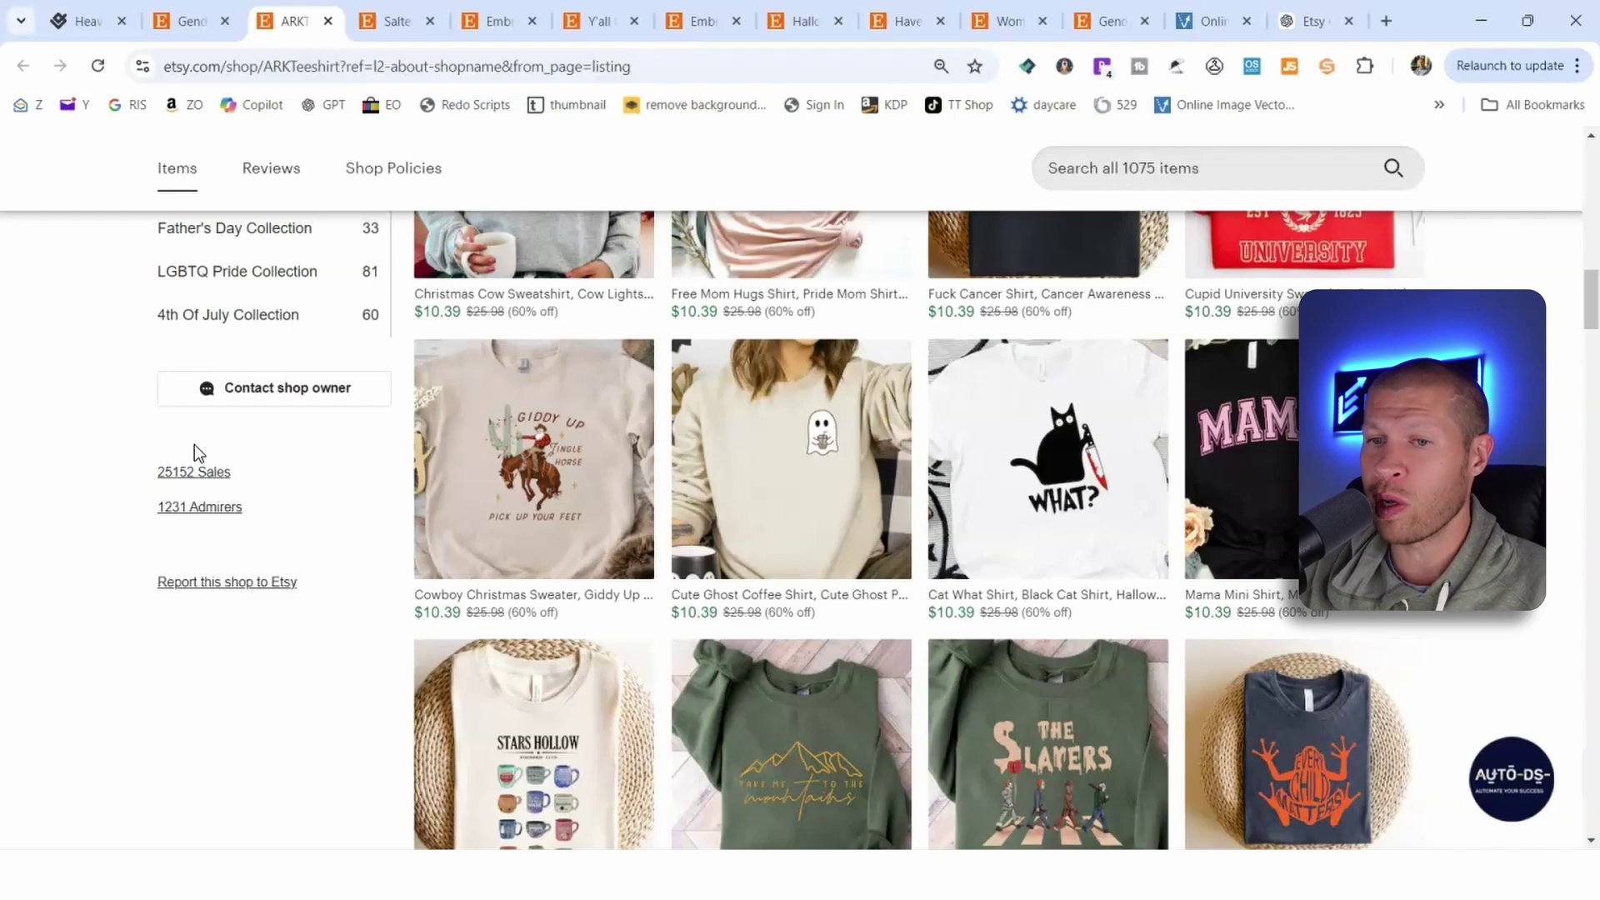
Check how recent the Goose Bumps sweatshirt's item reviews are and close its listing.
left_click(590, 433)
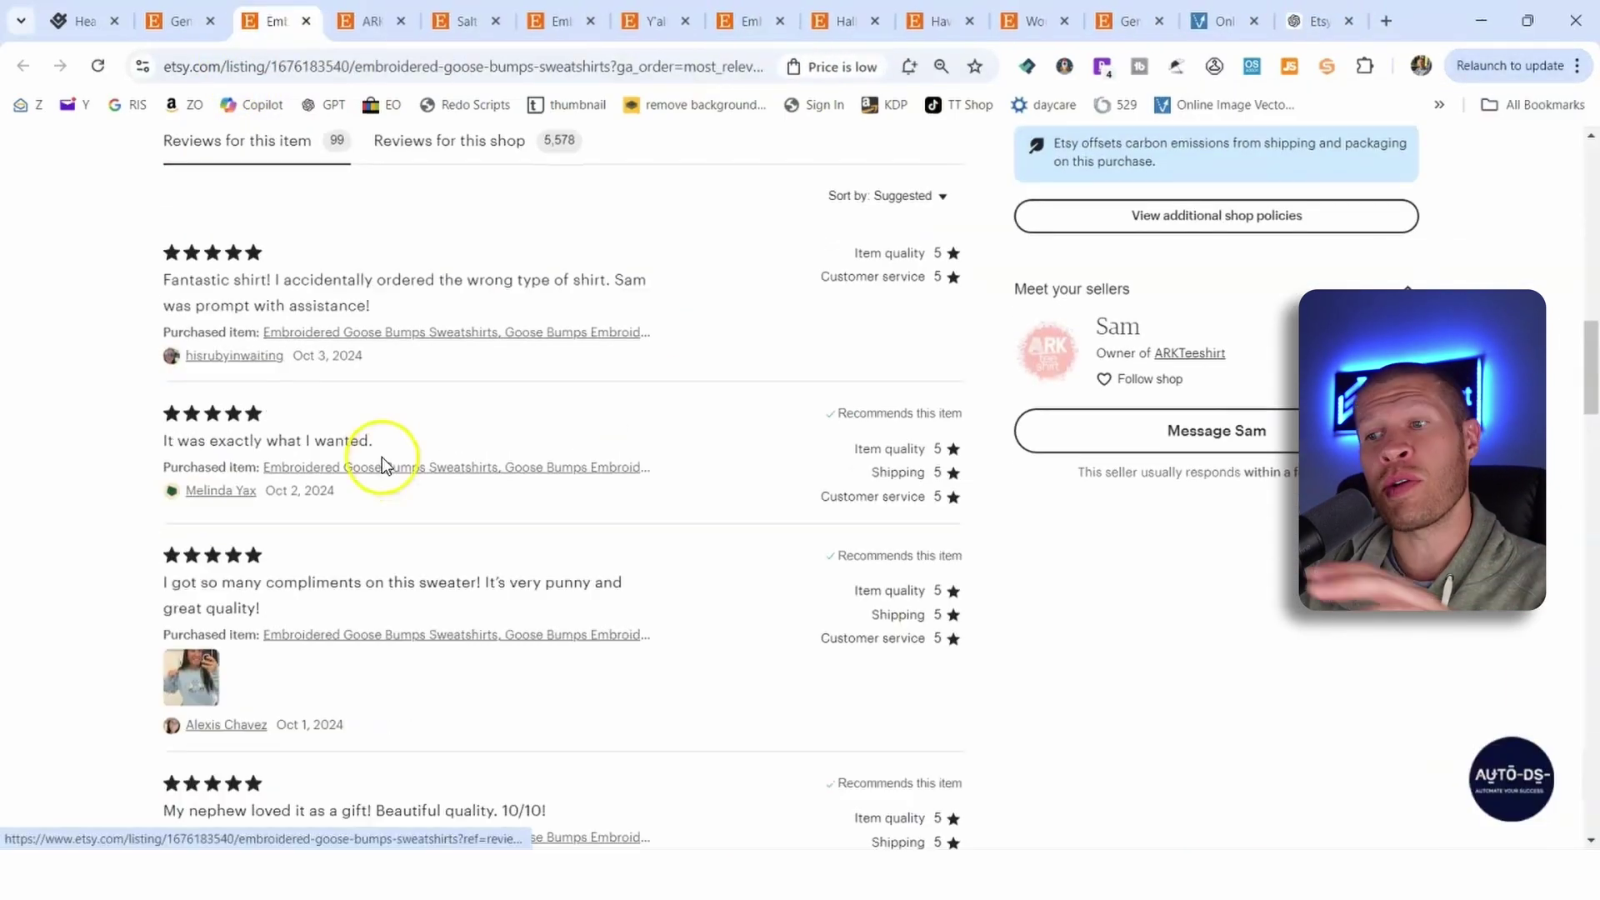
scroll(438, 447, "down", 3)
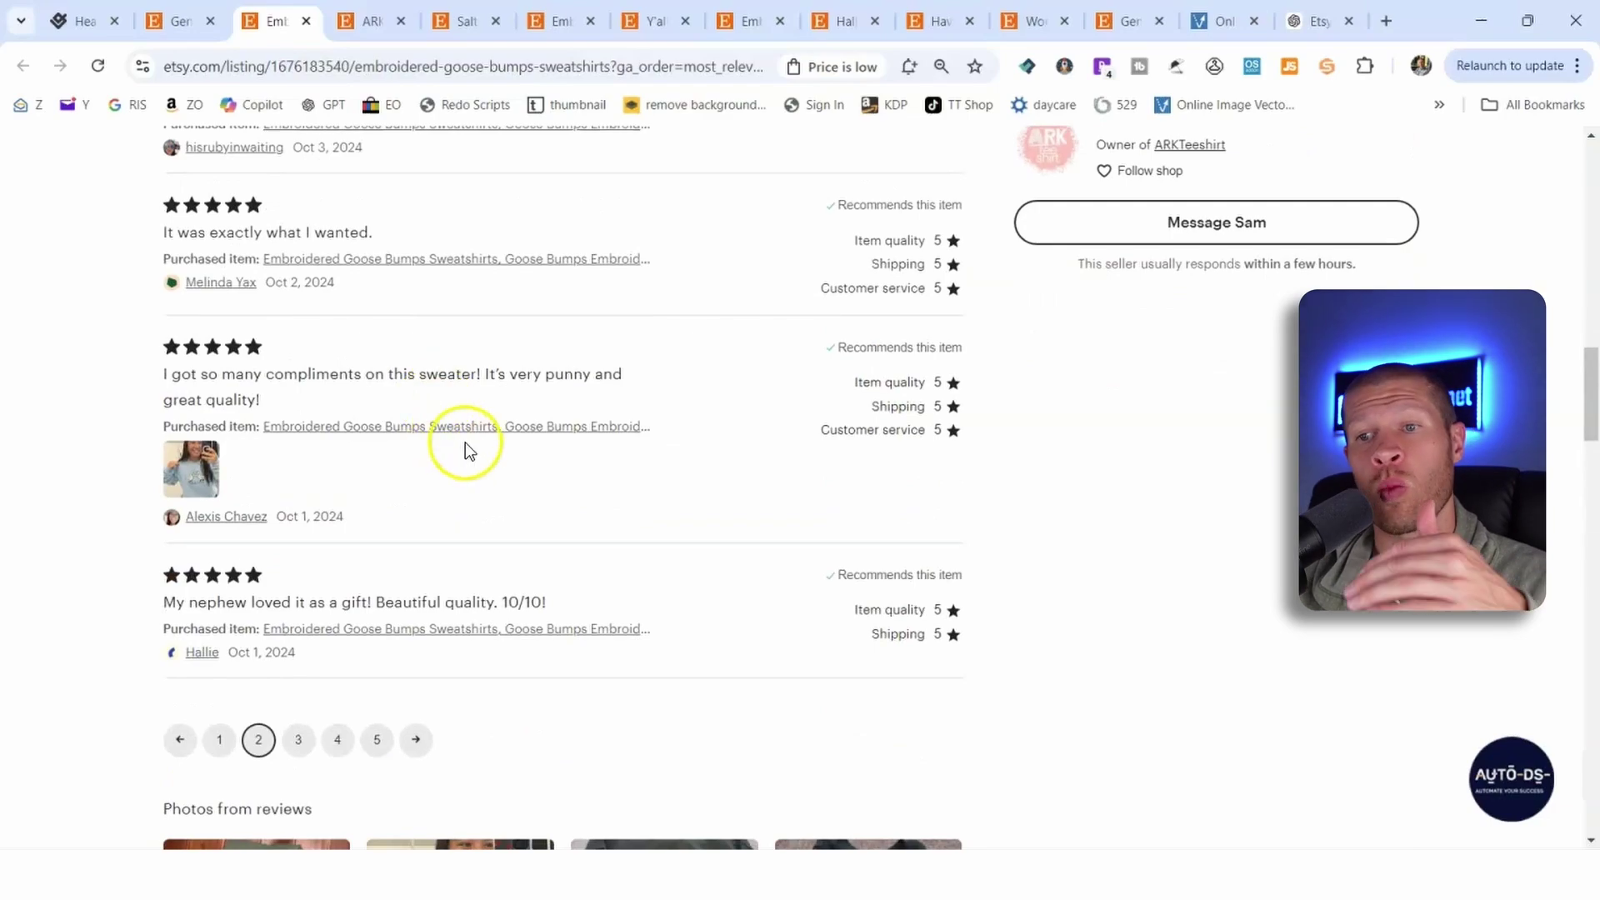
left_click(307, 21)
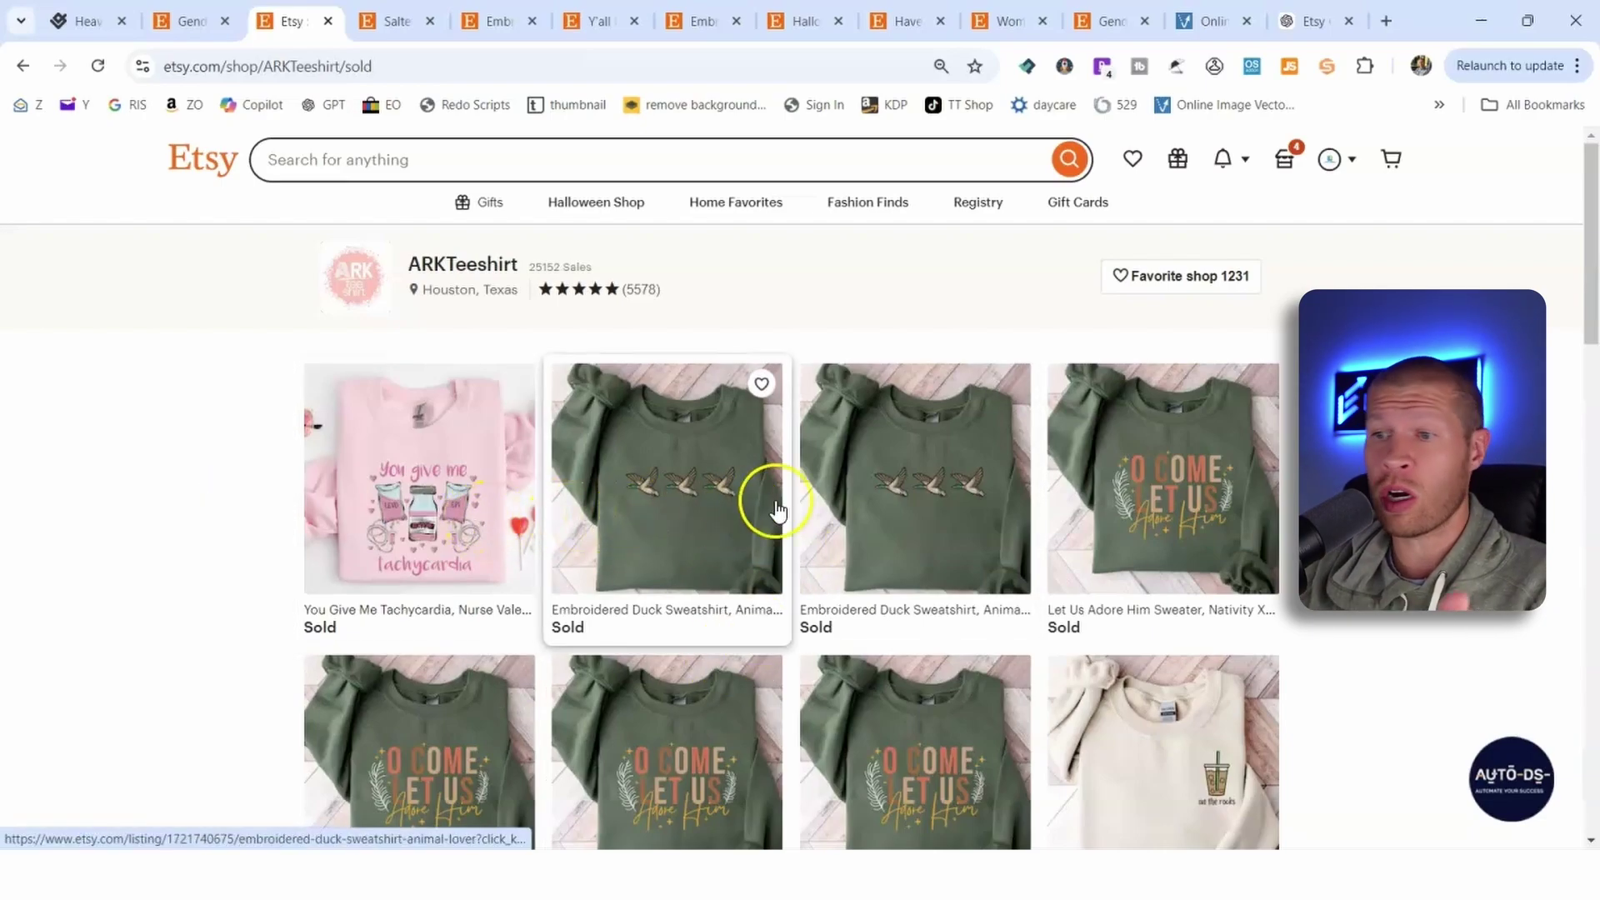
Browse the ARKTeeshirt shop's sold items for designs that repeat.
scroll(777, 510, "down", 2)
scroll(1185, 475, "down", 1)
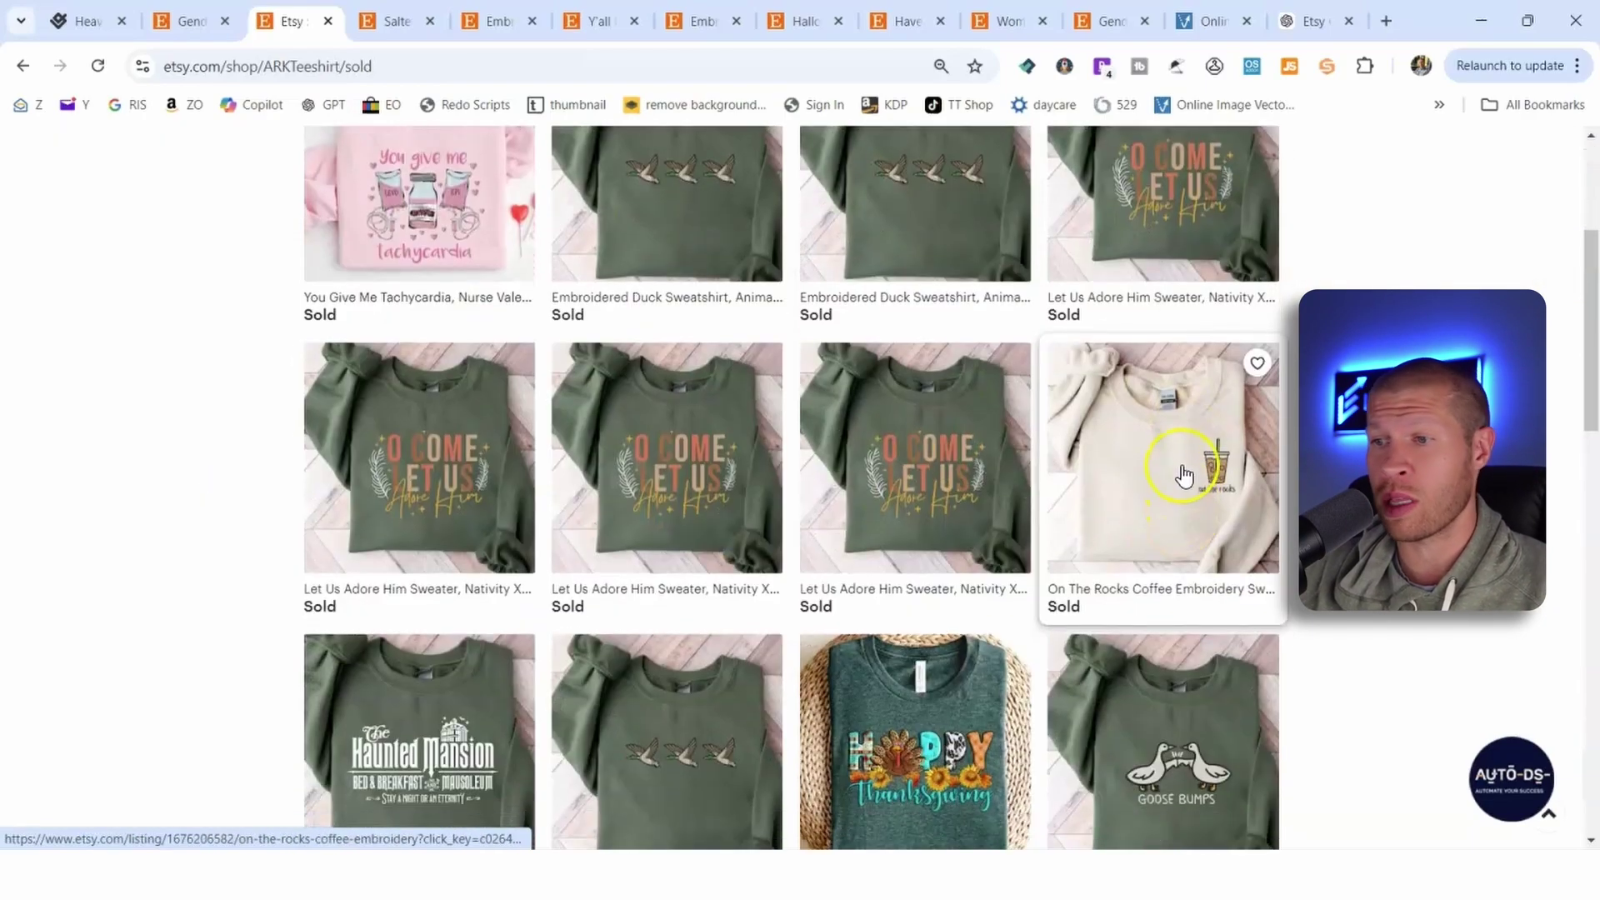
scroll(1185, 475, "down", 3)
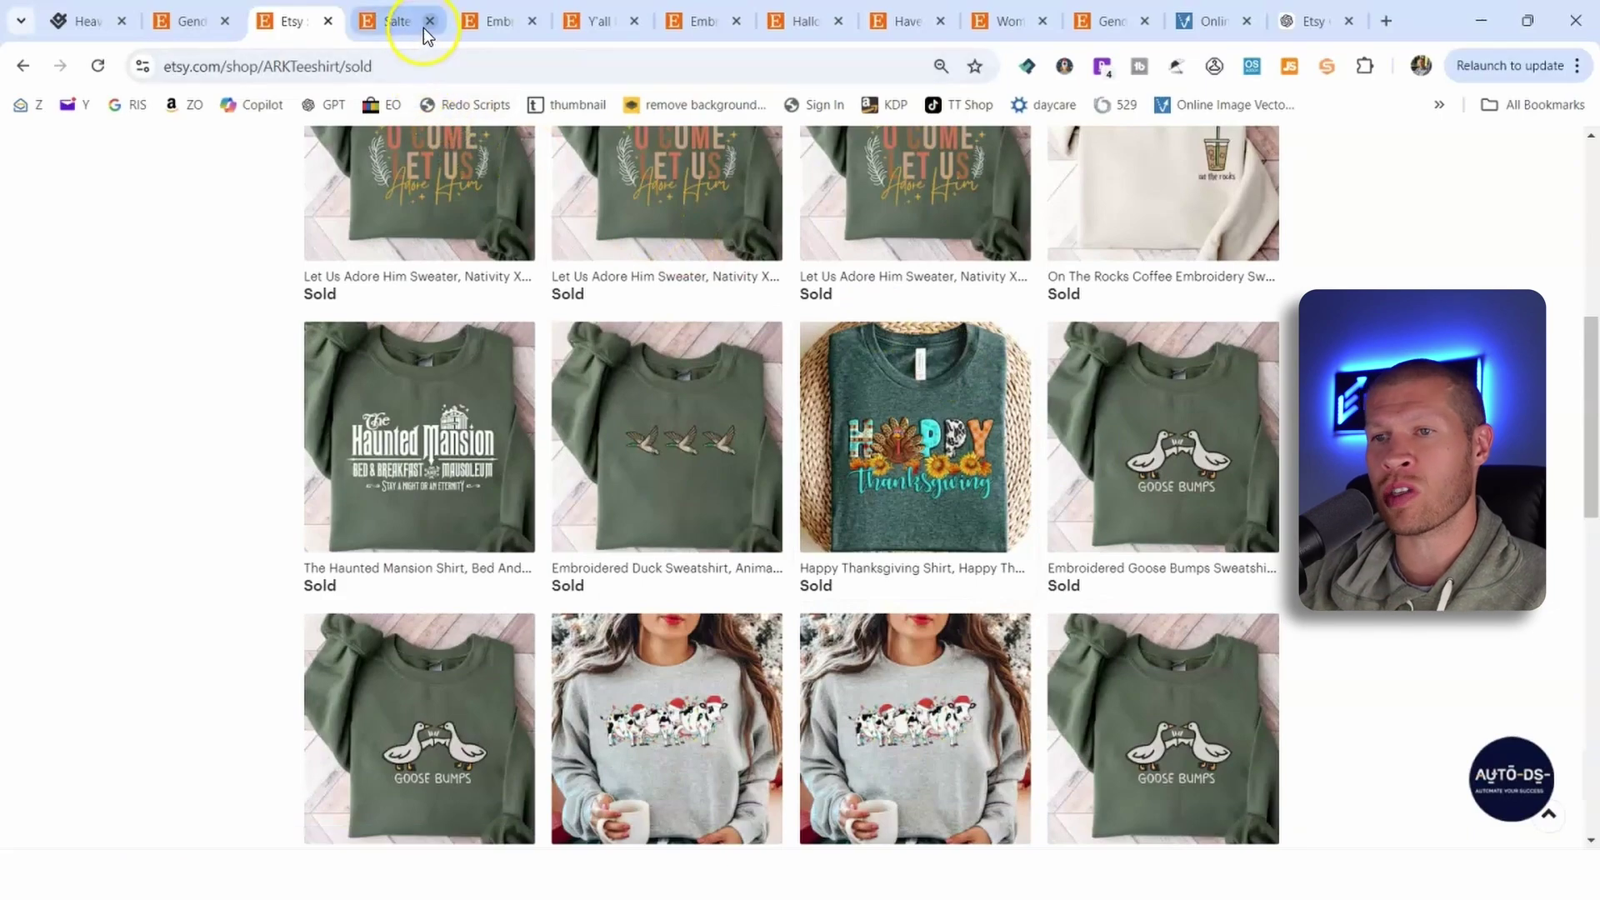
Close the remaining product listings and the women's t-shirts and gender-neutral hoodies searches, keeping the shop's sold items open.
left_click(429, 25)
left_click(428, 25)
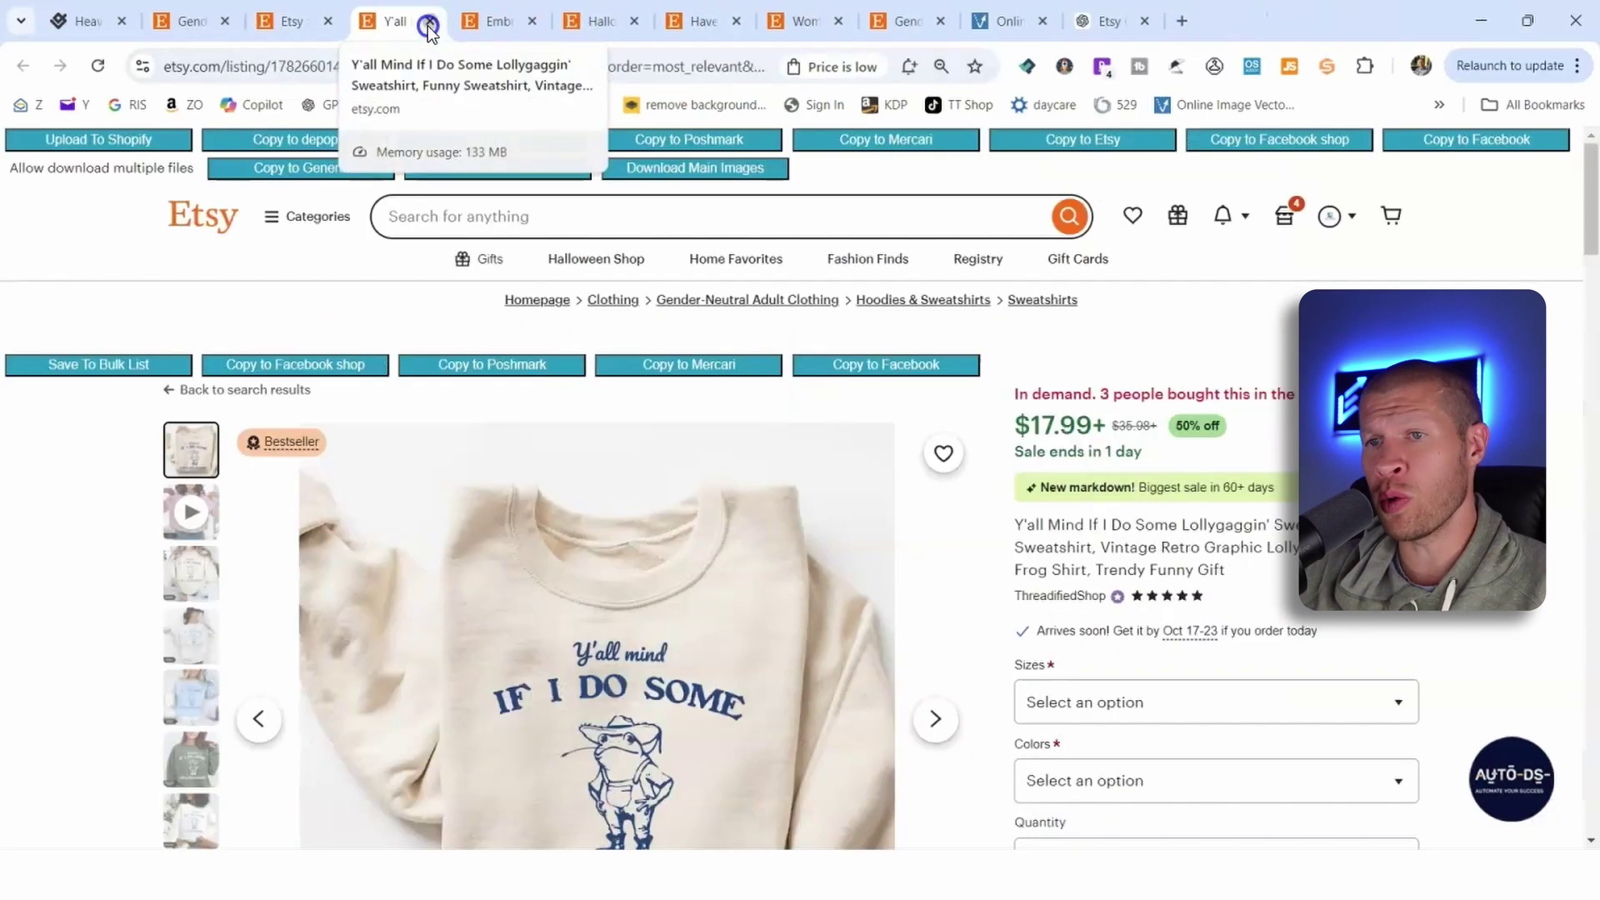
left_click(429, 25)
left_click(428, 25)
left_click(429, 25)
left_click(429, 25)
left_click(429, 25)
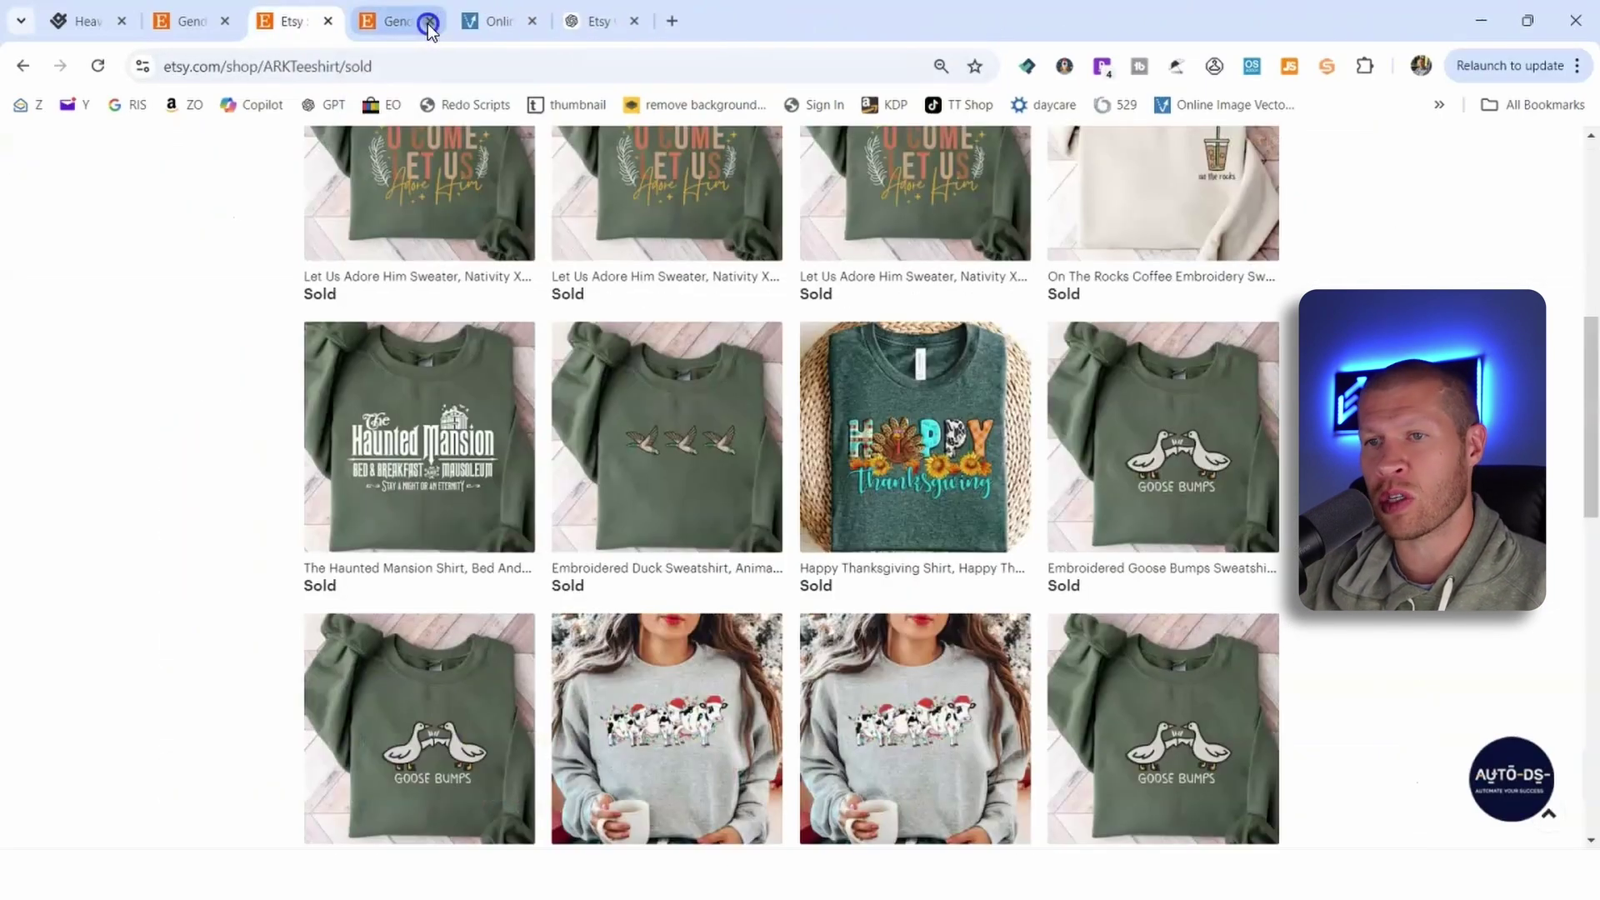
left_click(429, 25)
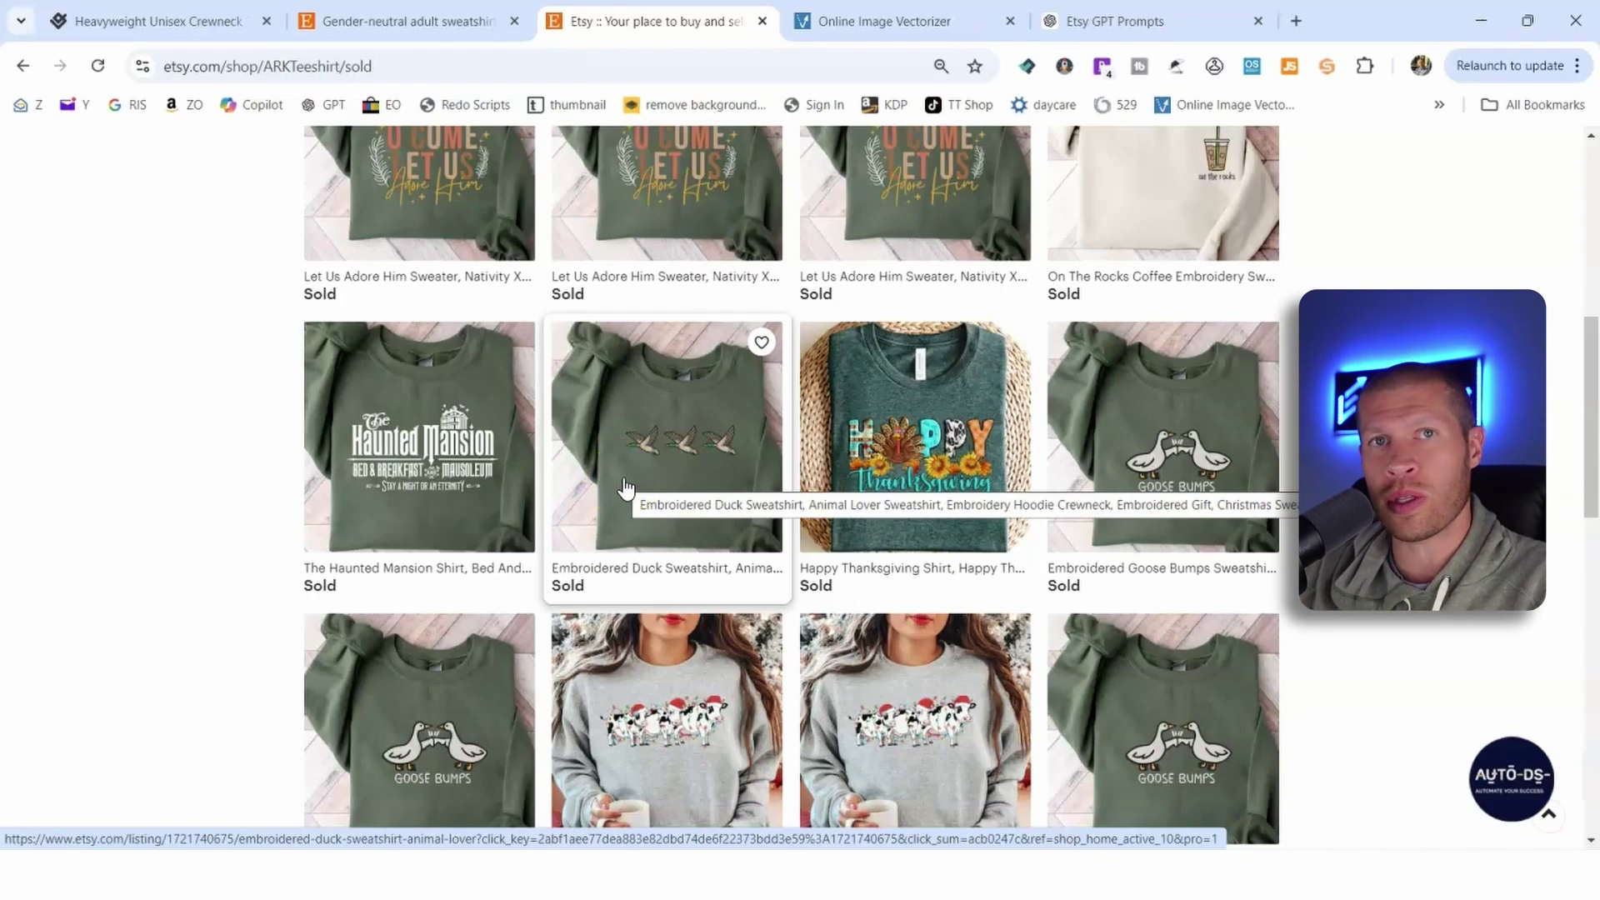
Open the sold Let Us Adore Him sweater's listing in a new tab and show its main photo.
scroll(671, 467, "up", 6)
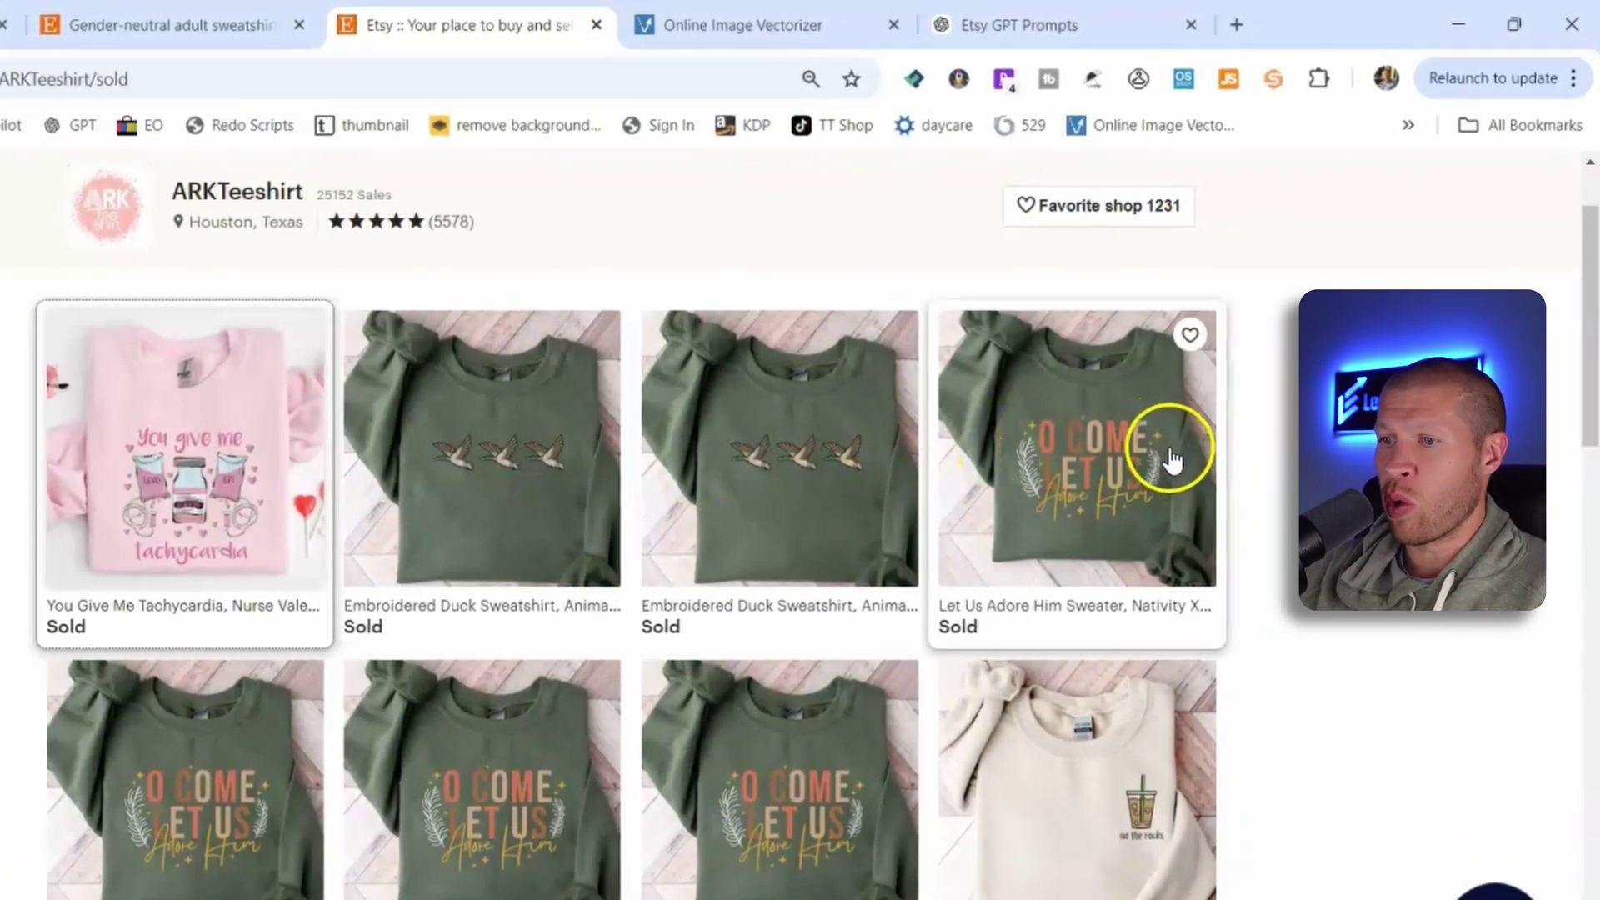
right_click(1158, 454)
left_click(1233, 466)
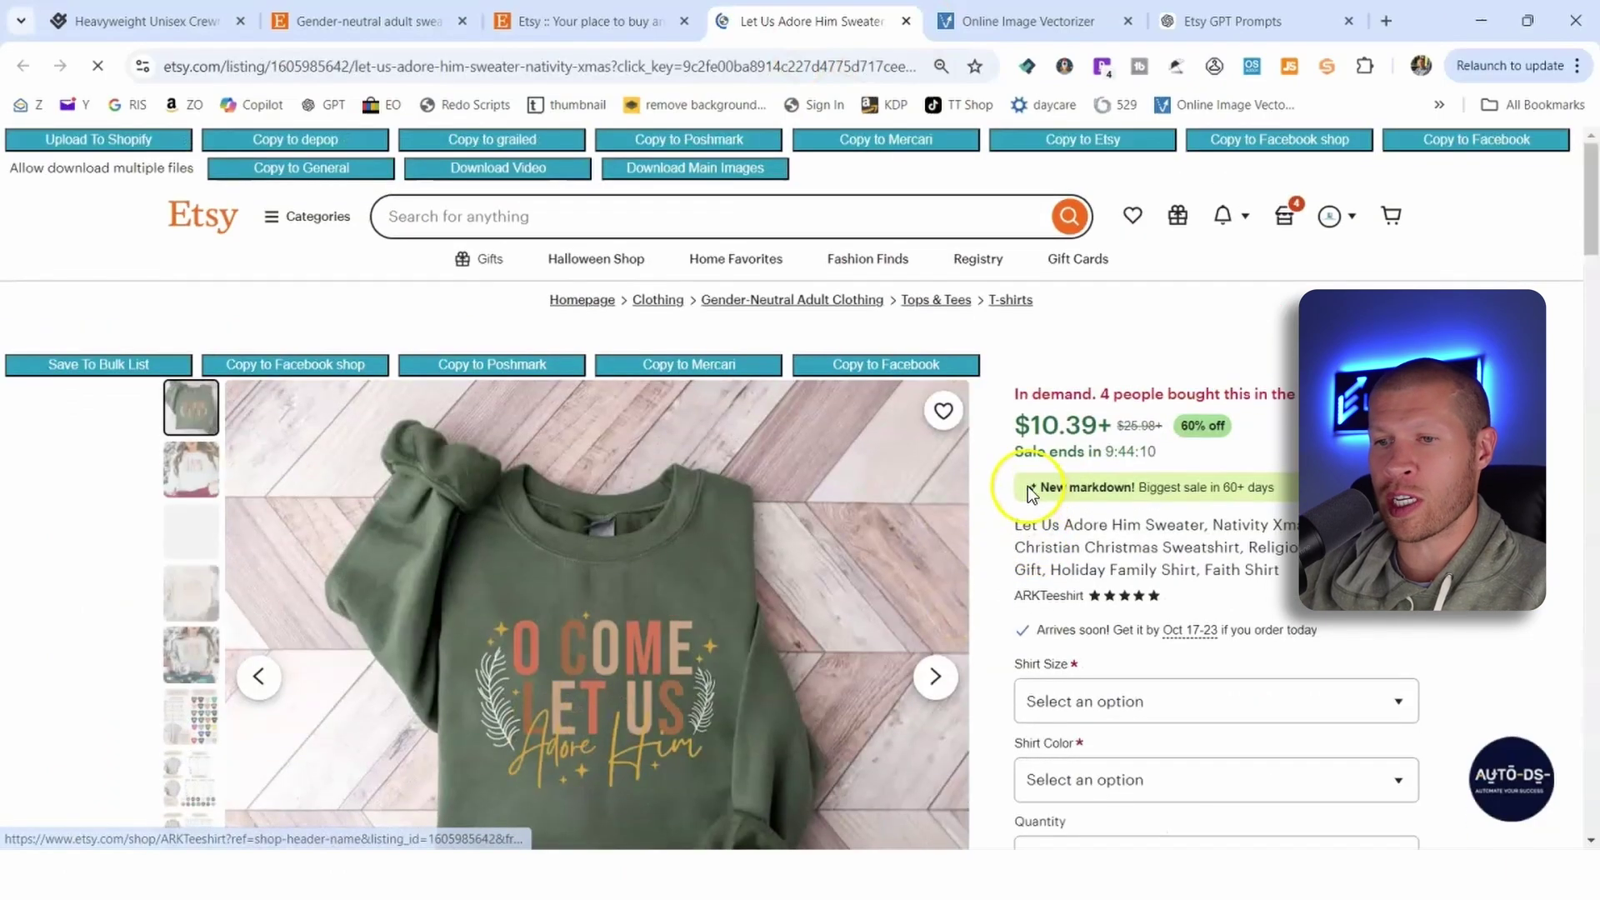
scroll(736, 445, "down", 3)
Capture just the "O Come Let Us Adore Him" artwork from the listing's product photo with the Snipping Tool.
right_click(737, 444)
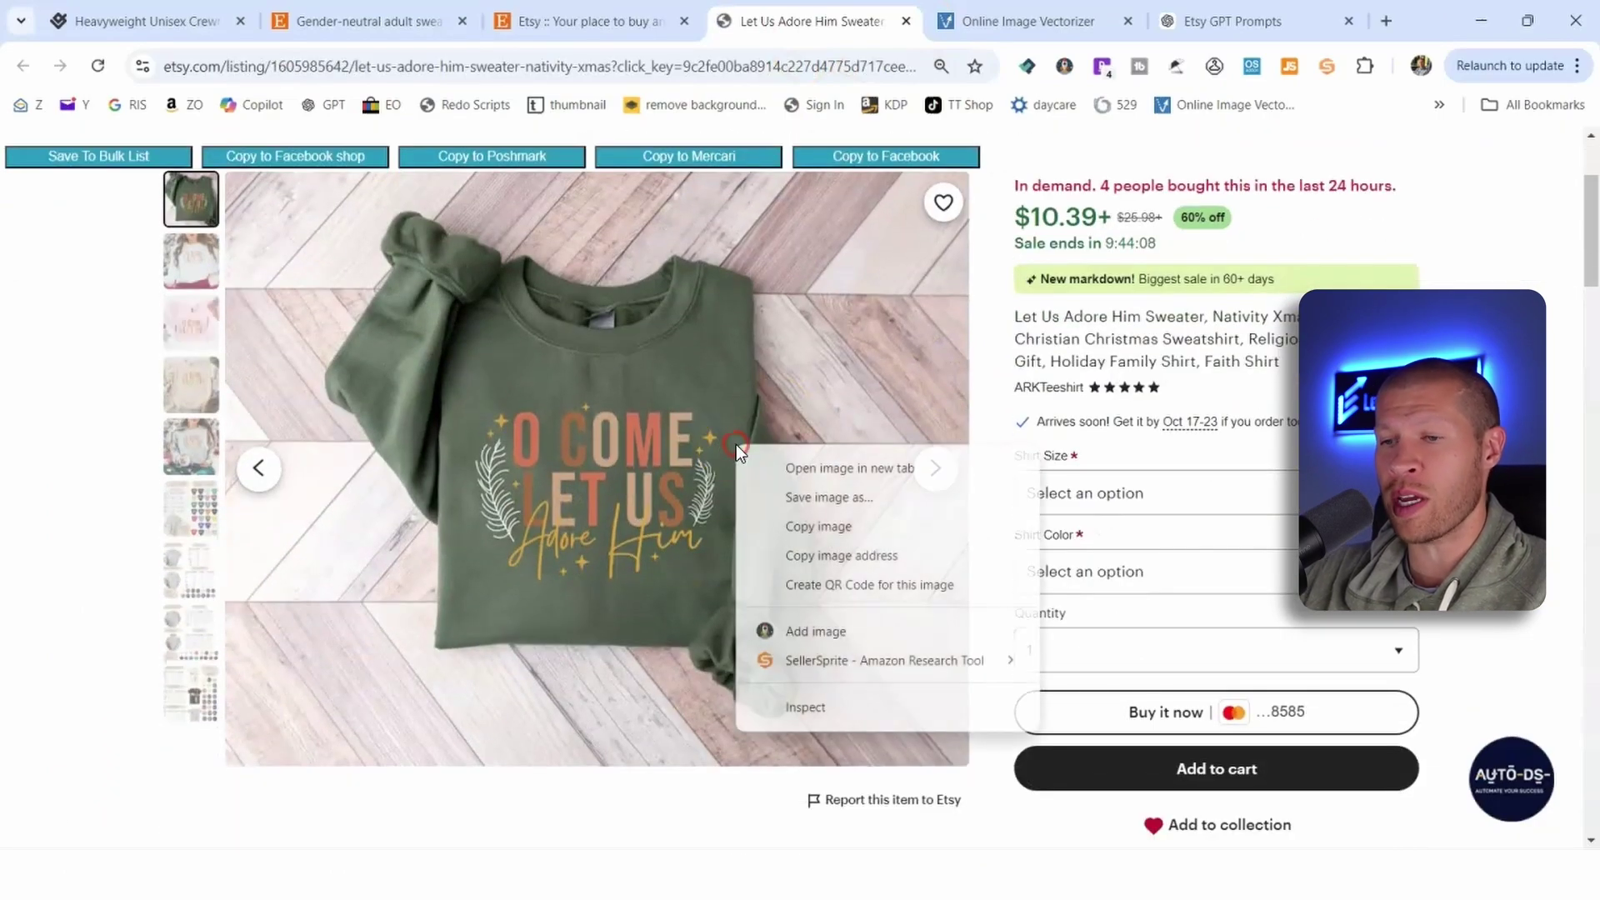
left_click(833, 522)
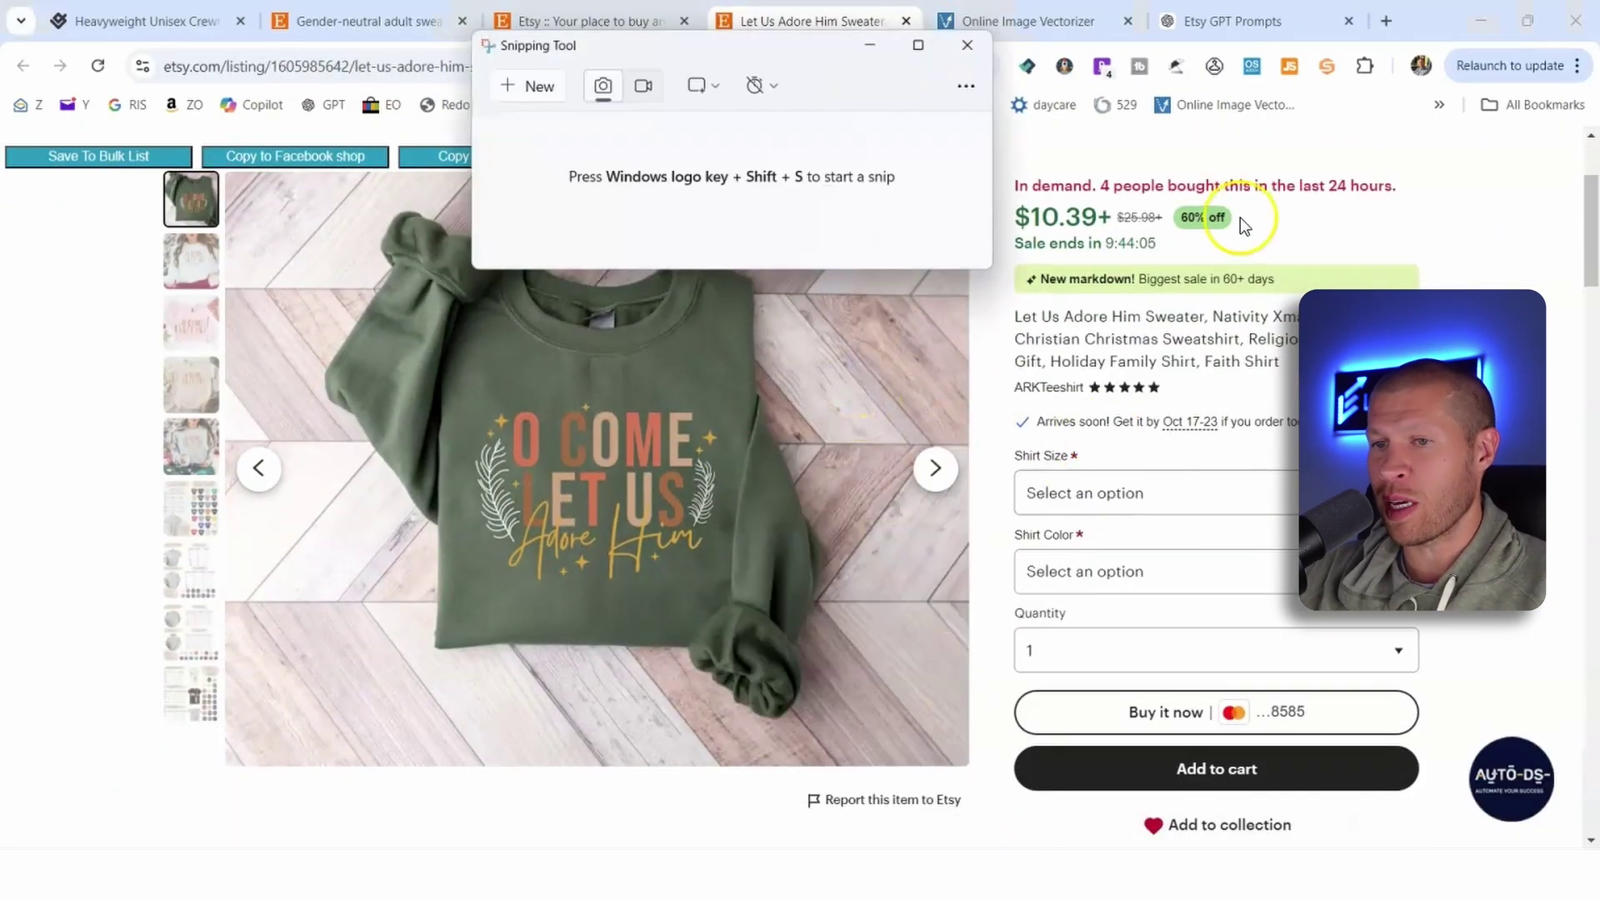
left_click(525, 82)
left_click_drag(457, 373, 722, 586)
In a new ChatGPT chat, attach the snipped design and ask for a better, slightly different remake of this hot selling design for my own product.
left_click(1234, 21)
left_click(267, 160)
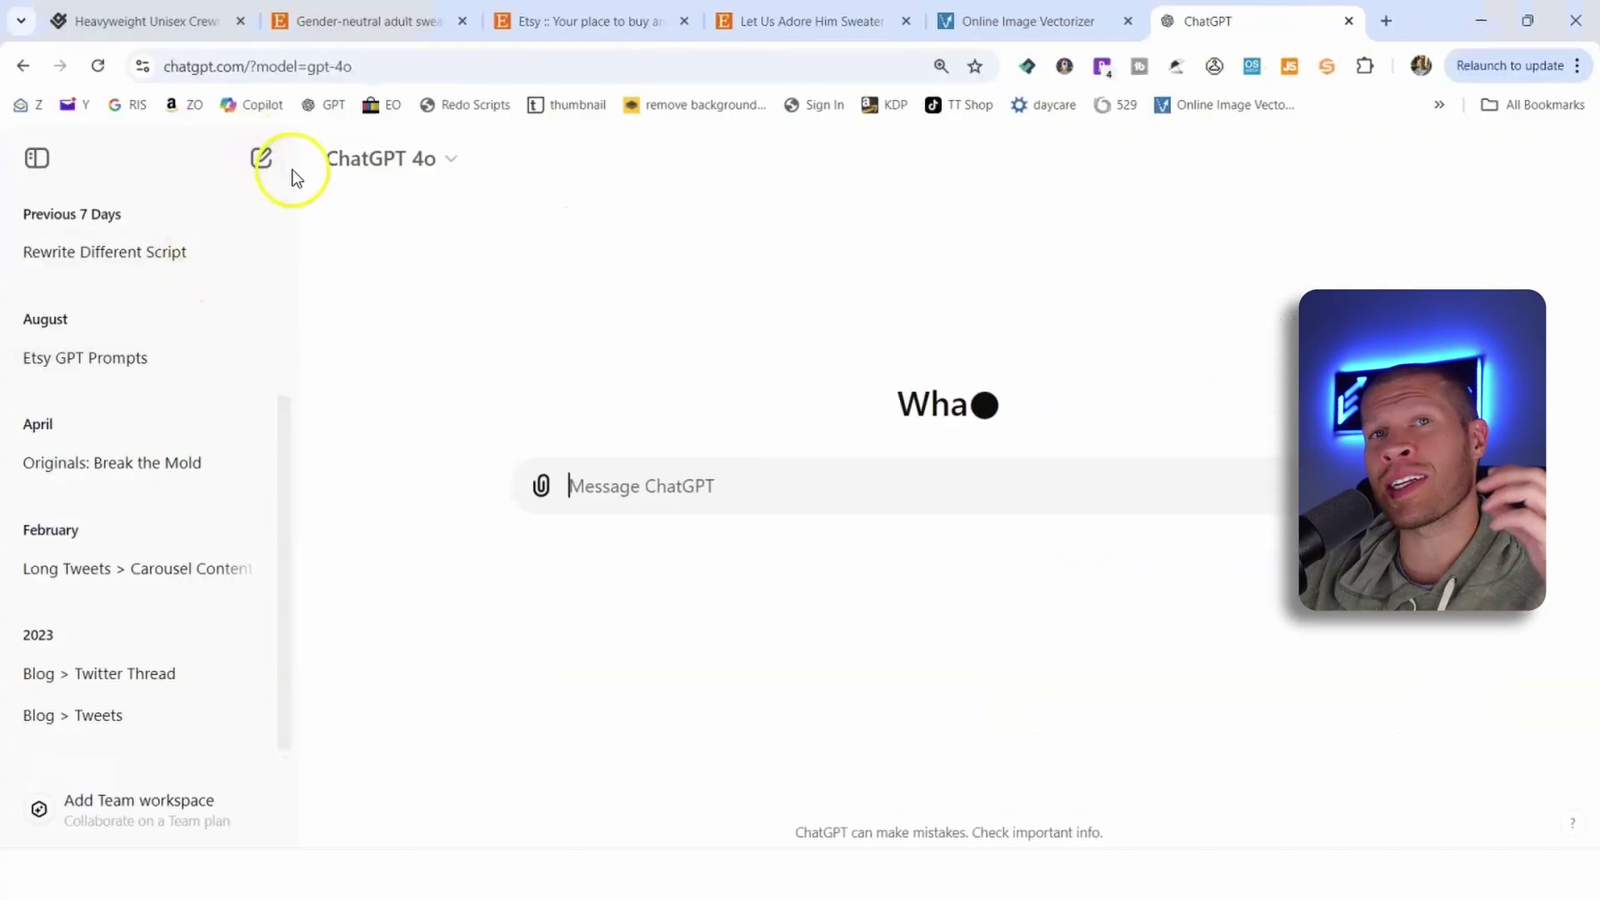
left_click(787, 471)
key("ctrl+v")
type("I'm trying to recreate this hot selling design but make it better for my own product. Can you remake this but better and slightly different.")
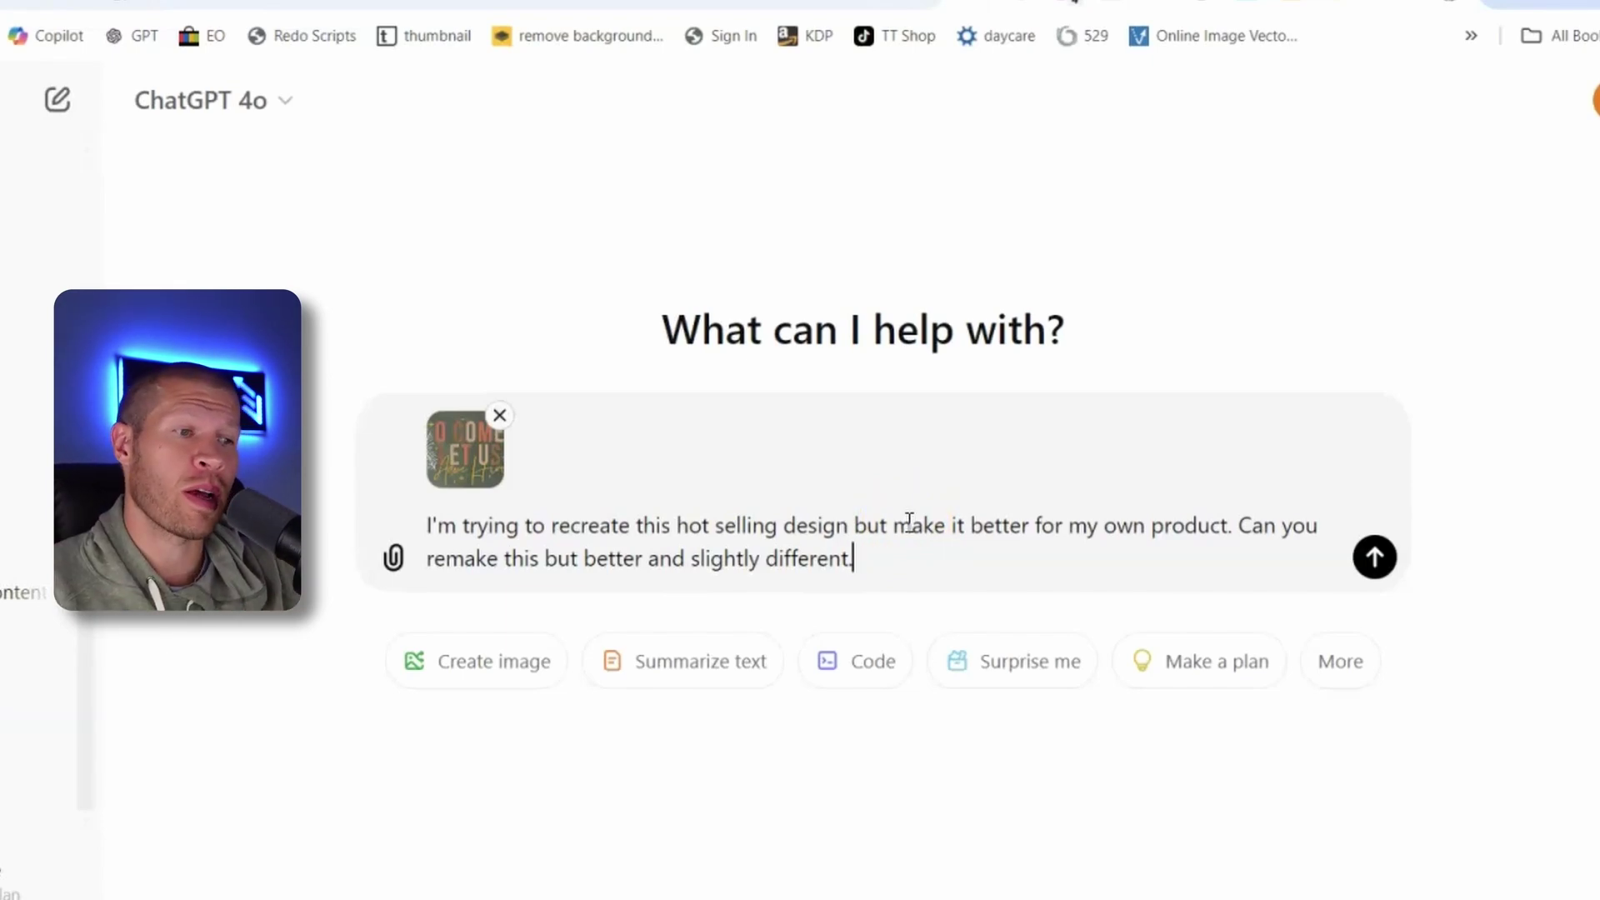
left_click(1374, 558)
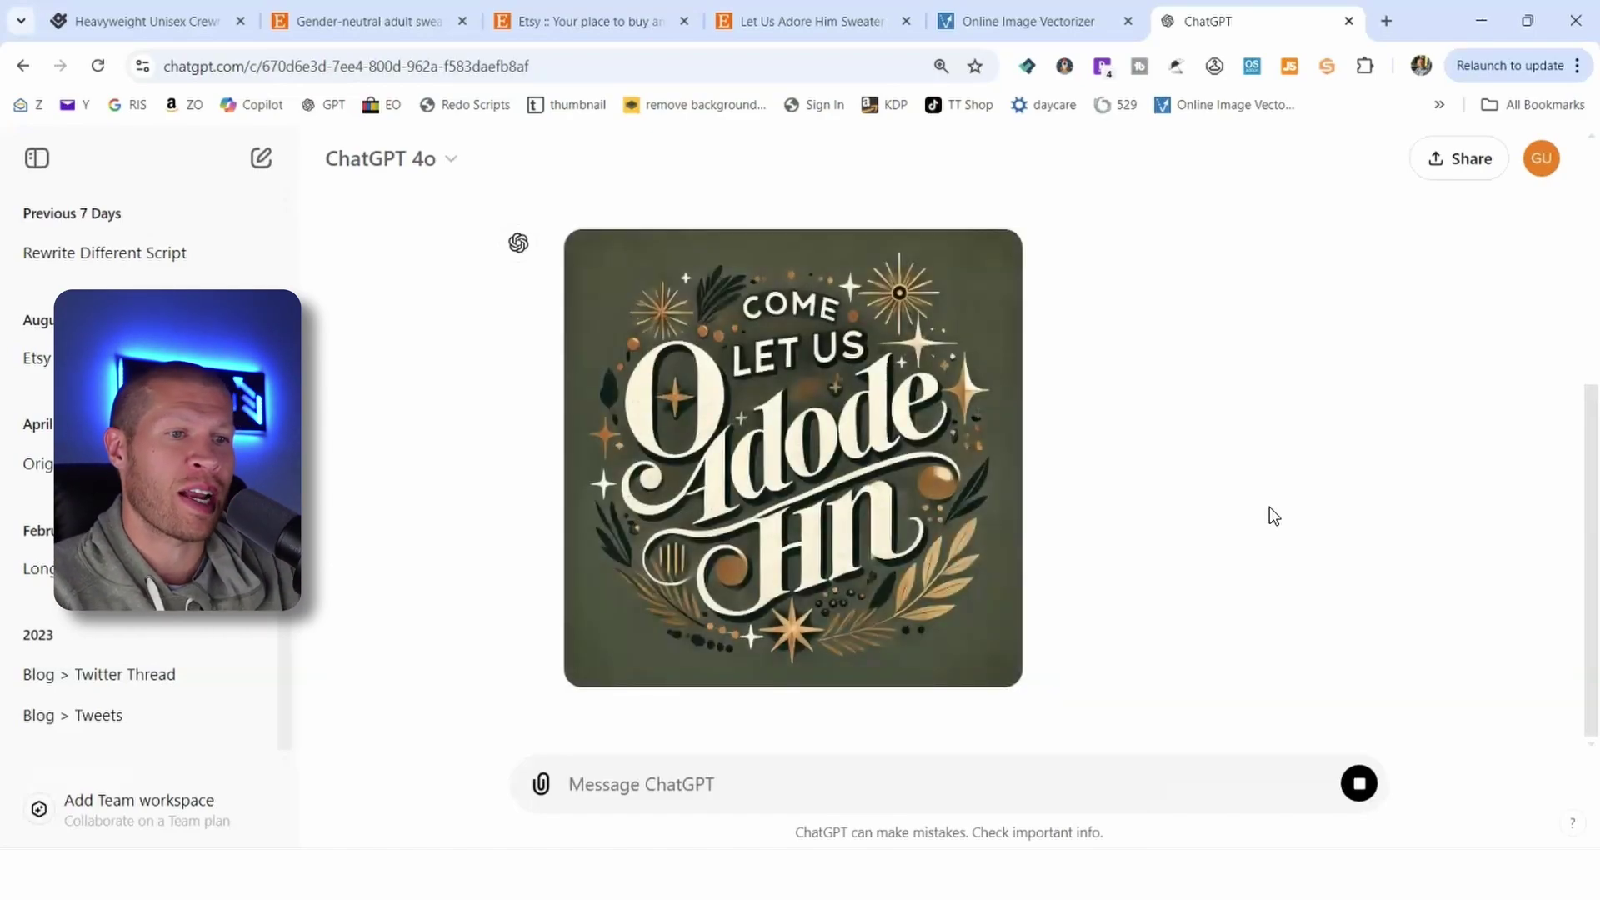
Compare the generated "O Come Let Us Adore Him" design in ChatGPT with the original sweater photo on its Etsy listing.
left_click(937, 515)
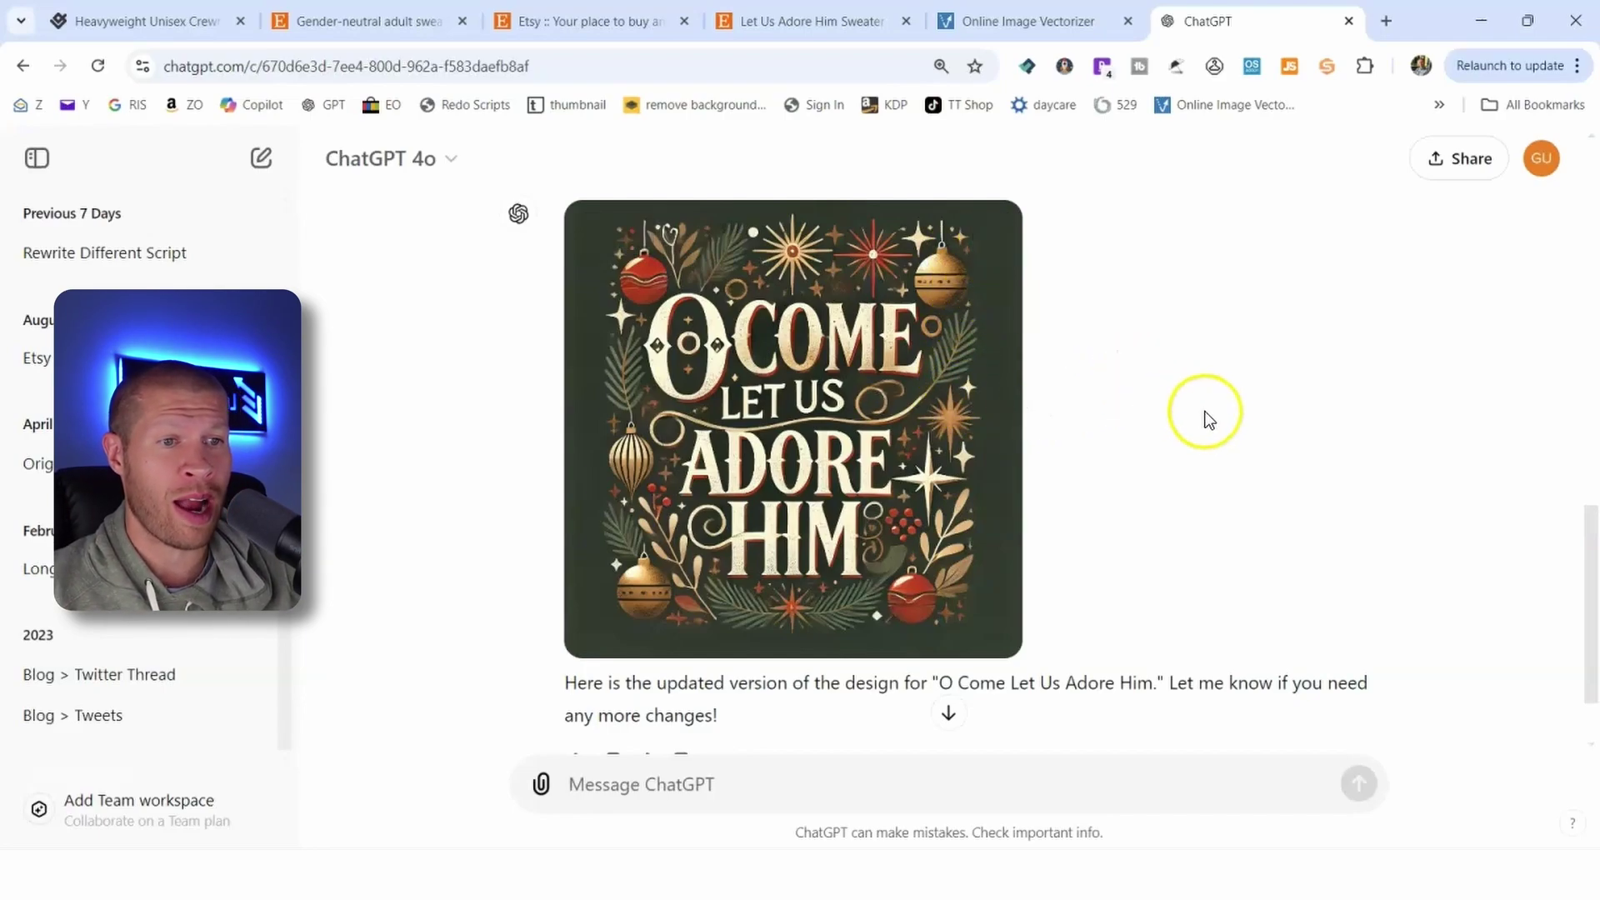
left_click(792, 21)
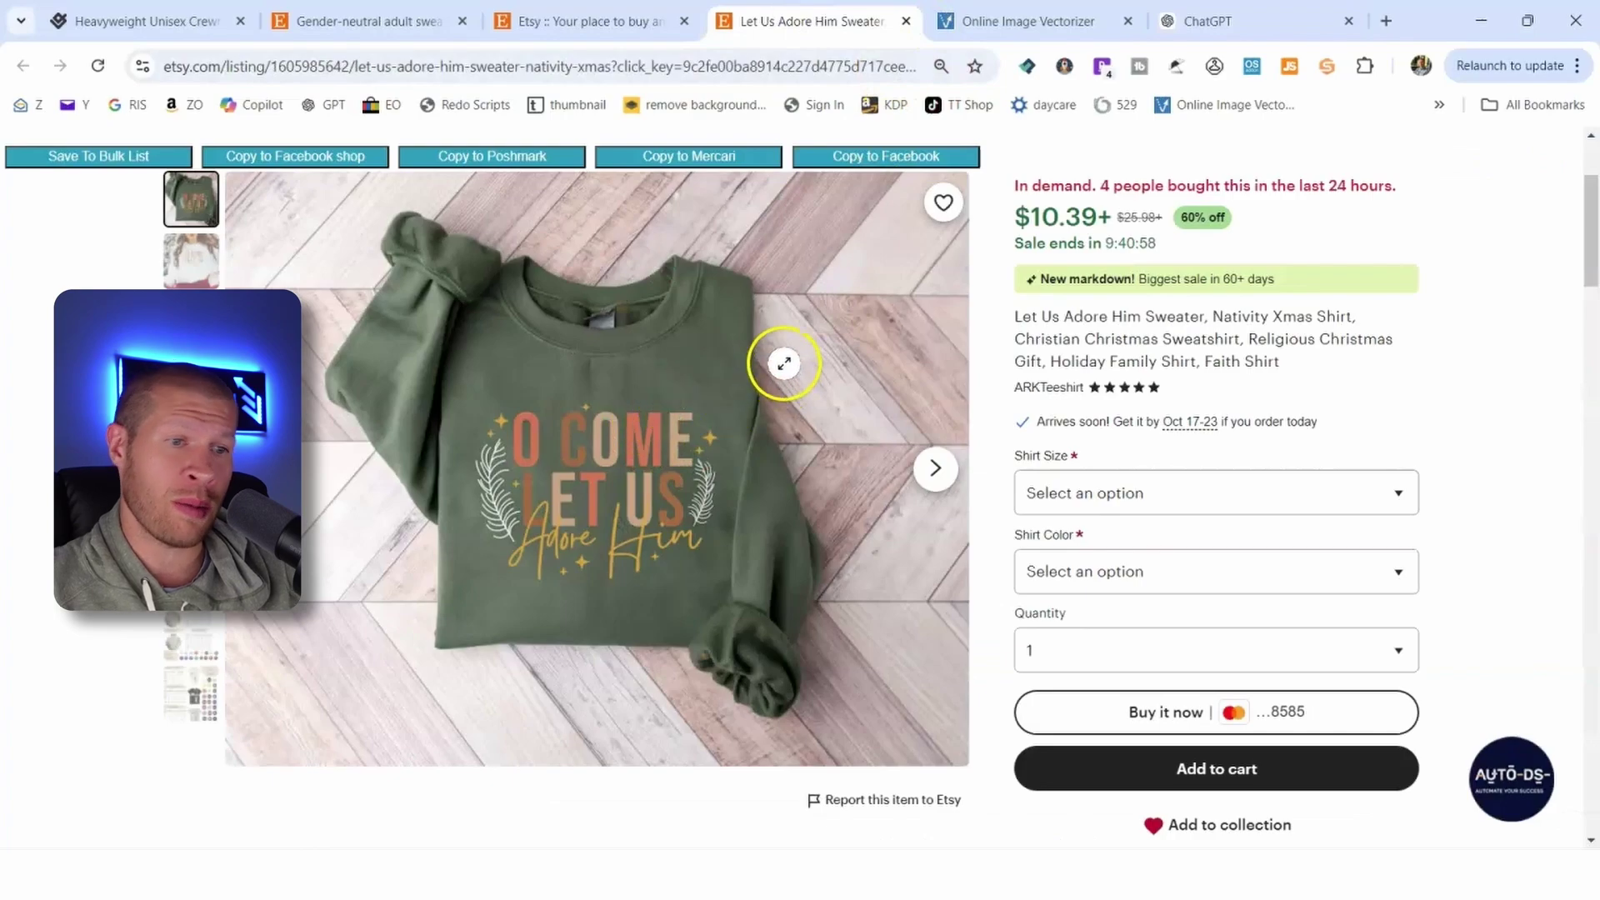
left_click(1273, 19)
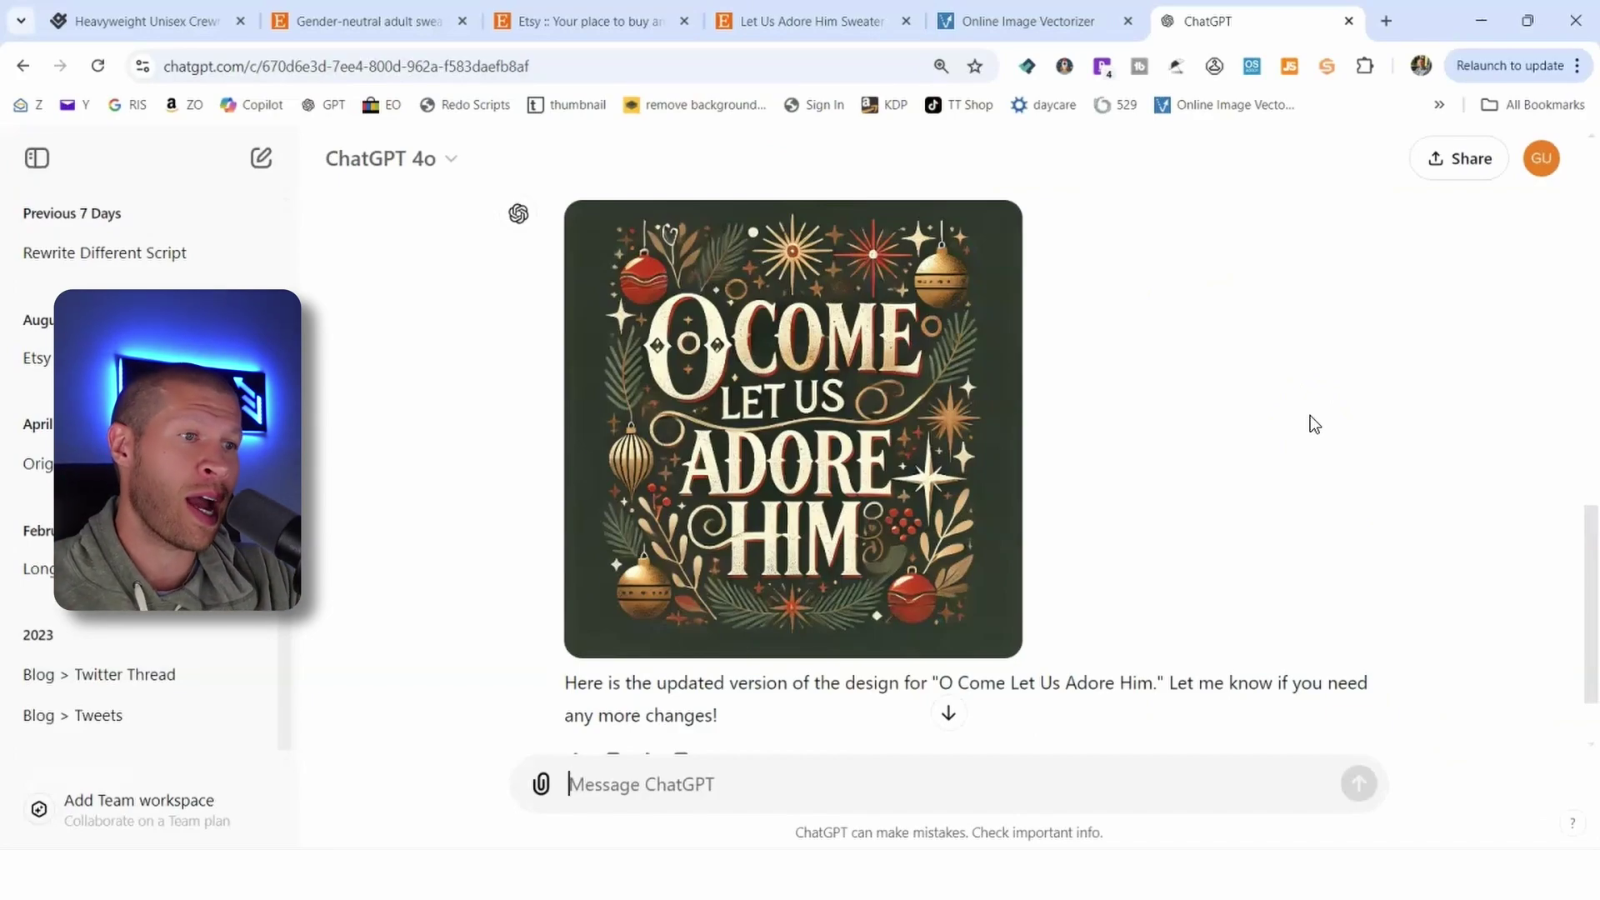
left_click(146, 20)
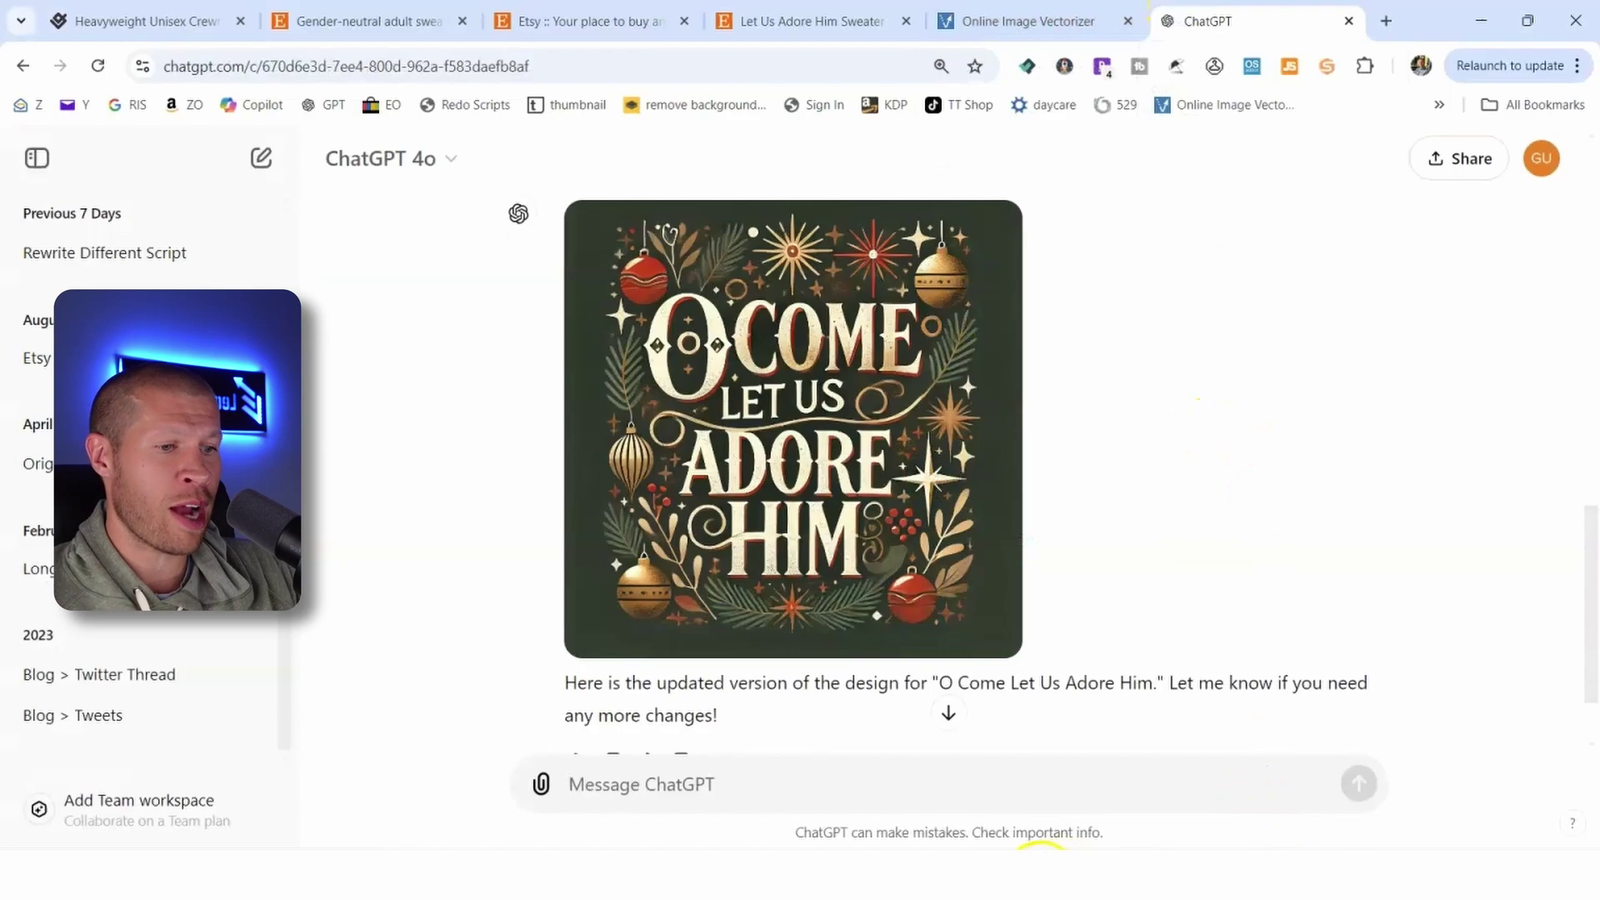
left_click(1076, 857)
left_click(484, 56)
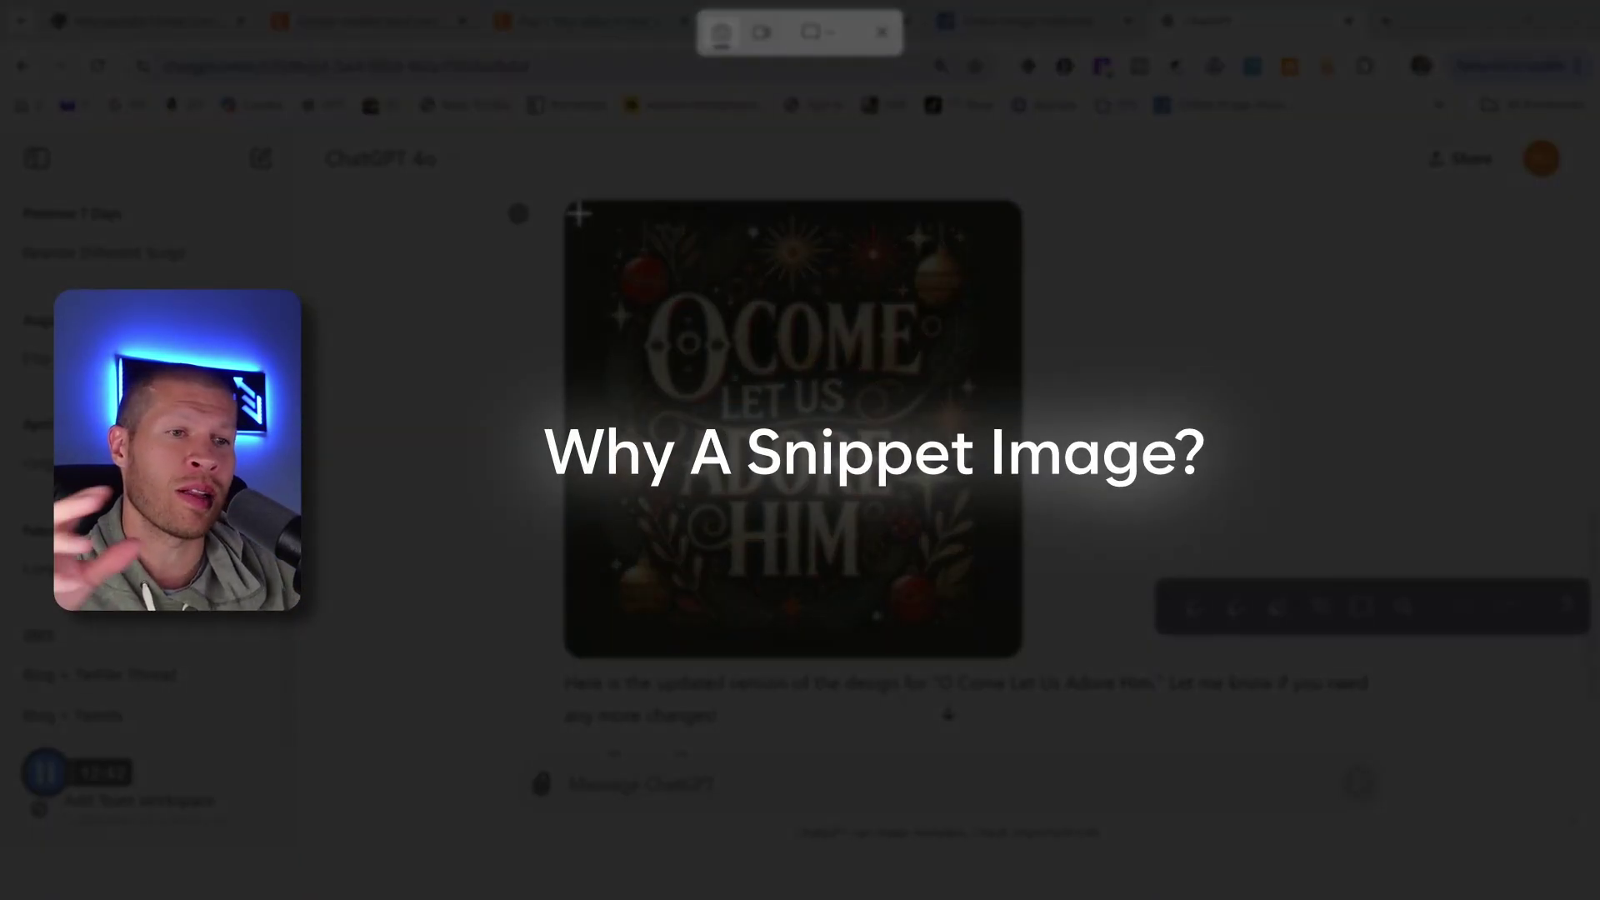
key("Escape")
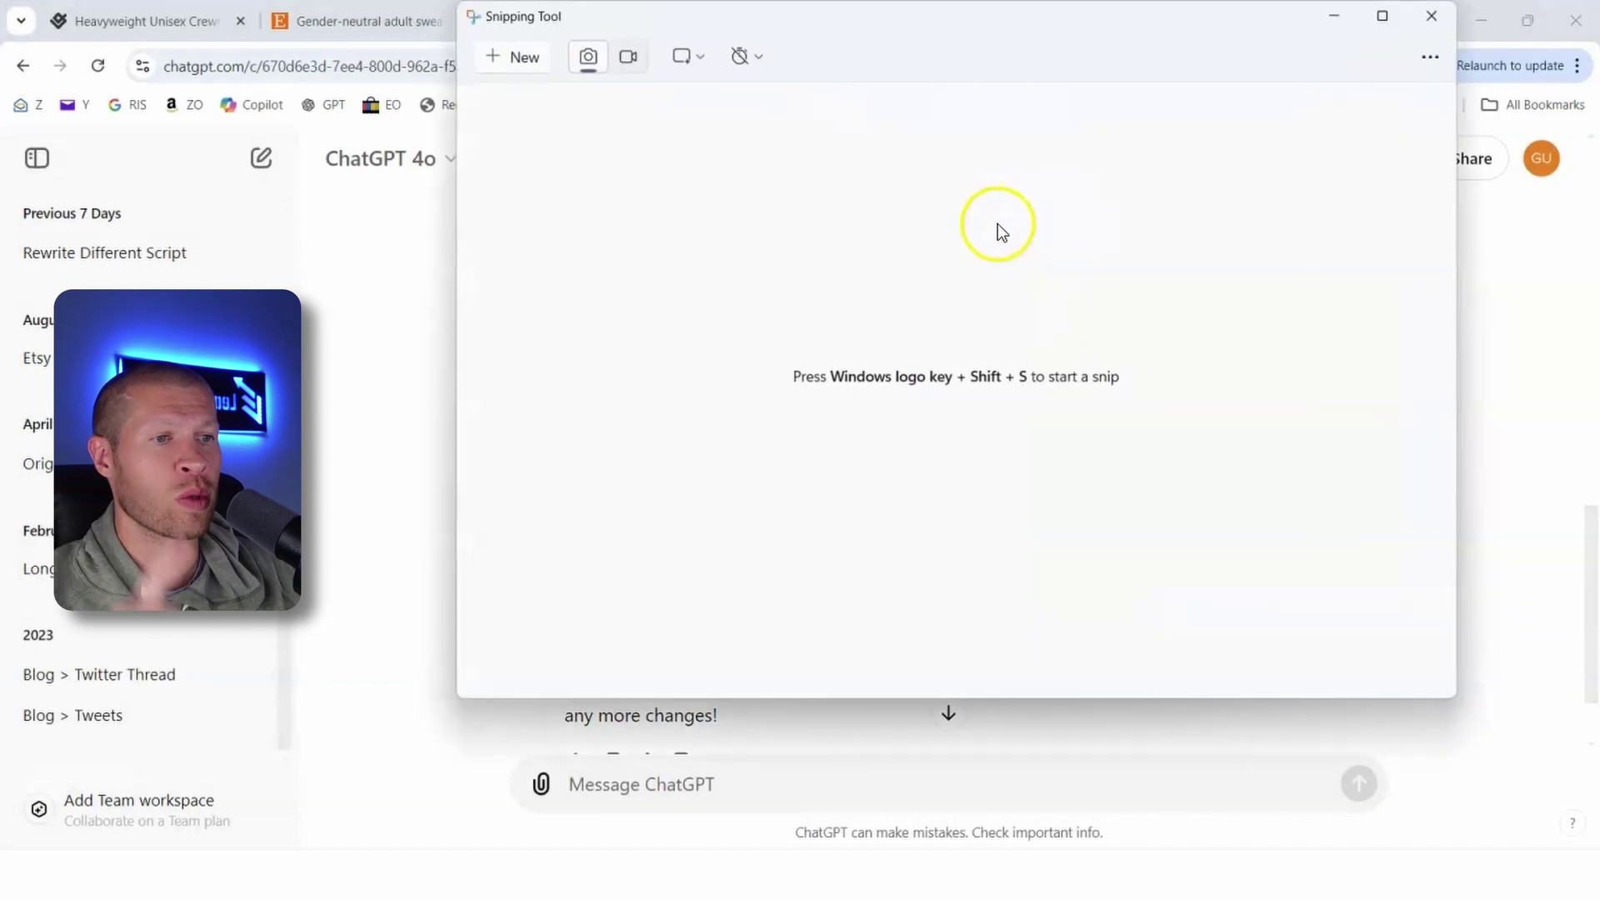
left_click(1322, 20)
left_click(812, 20)
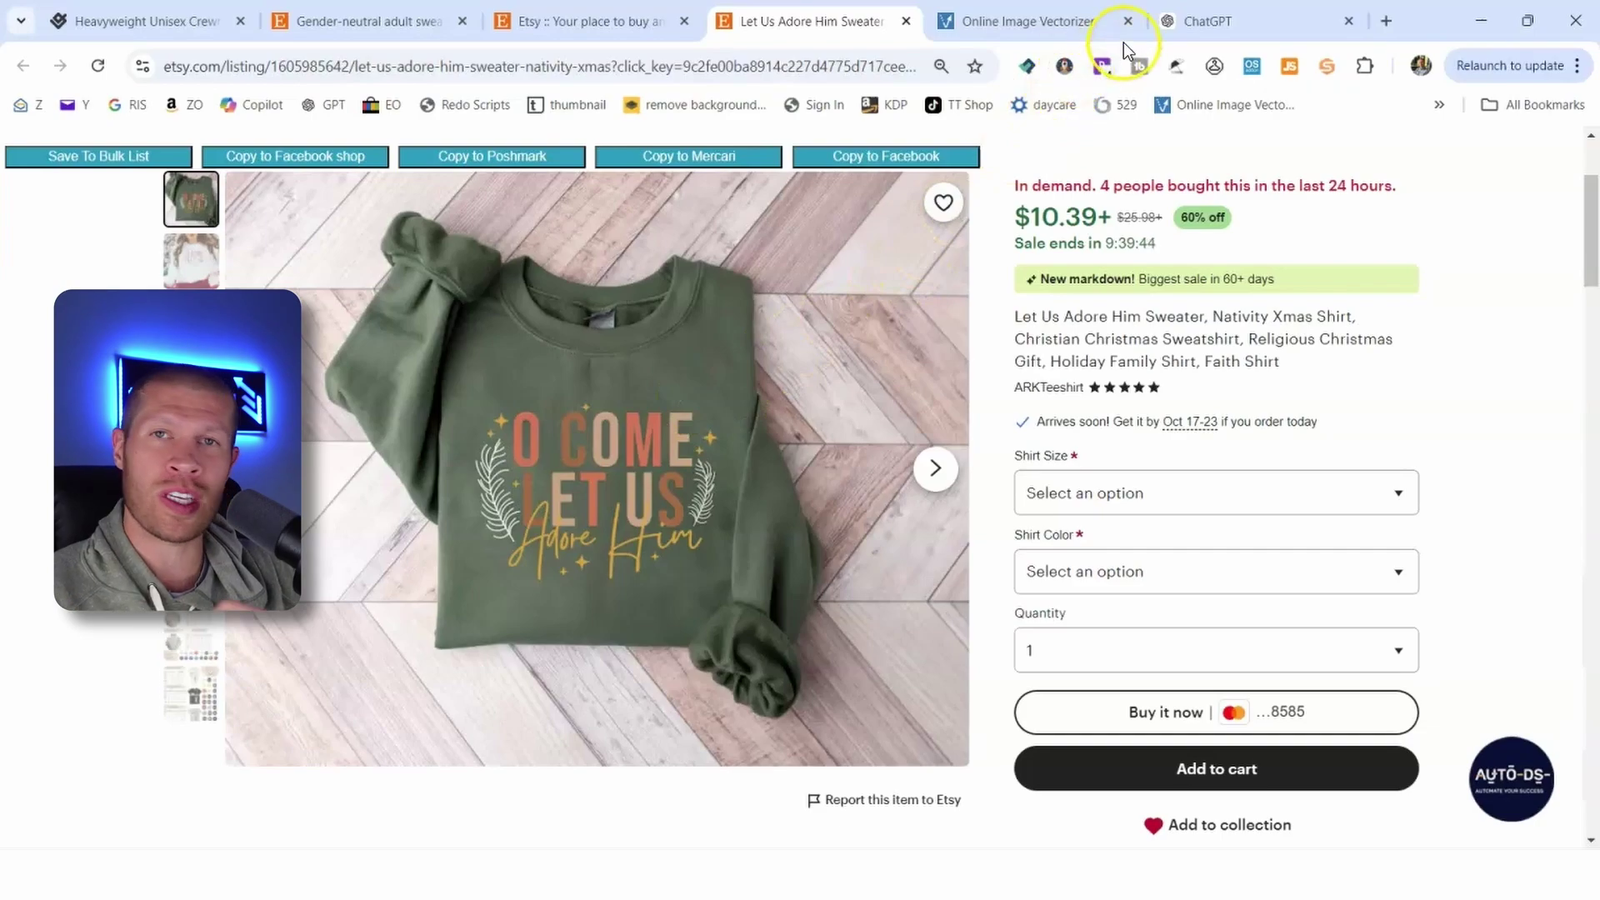
left_click(1195, 13)
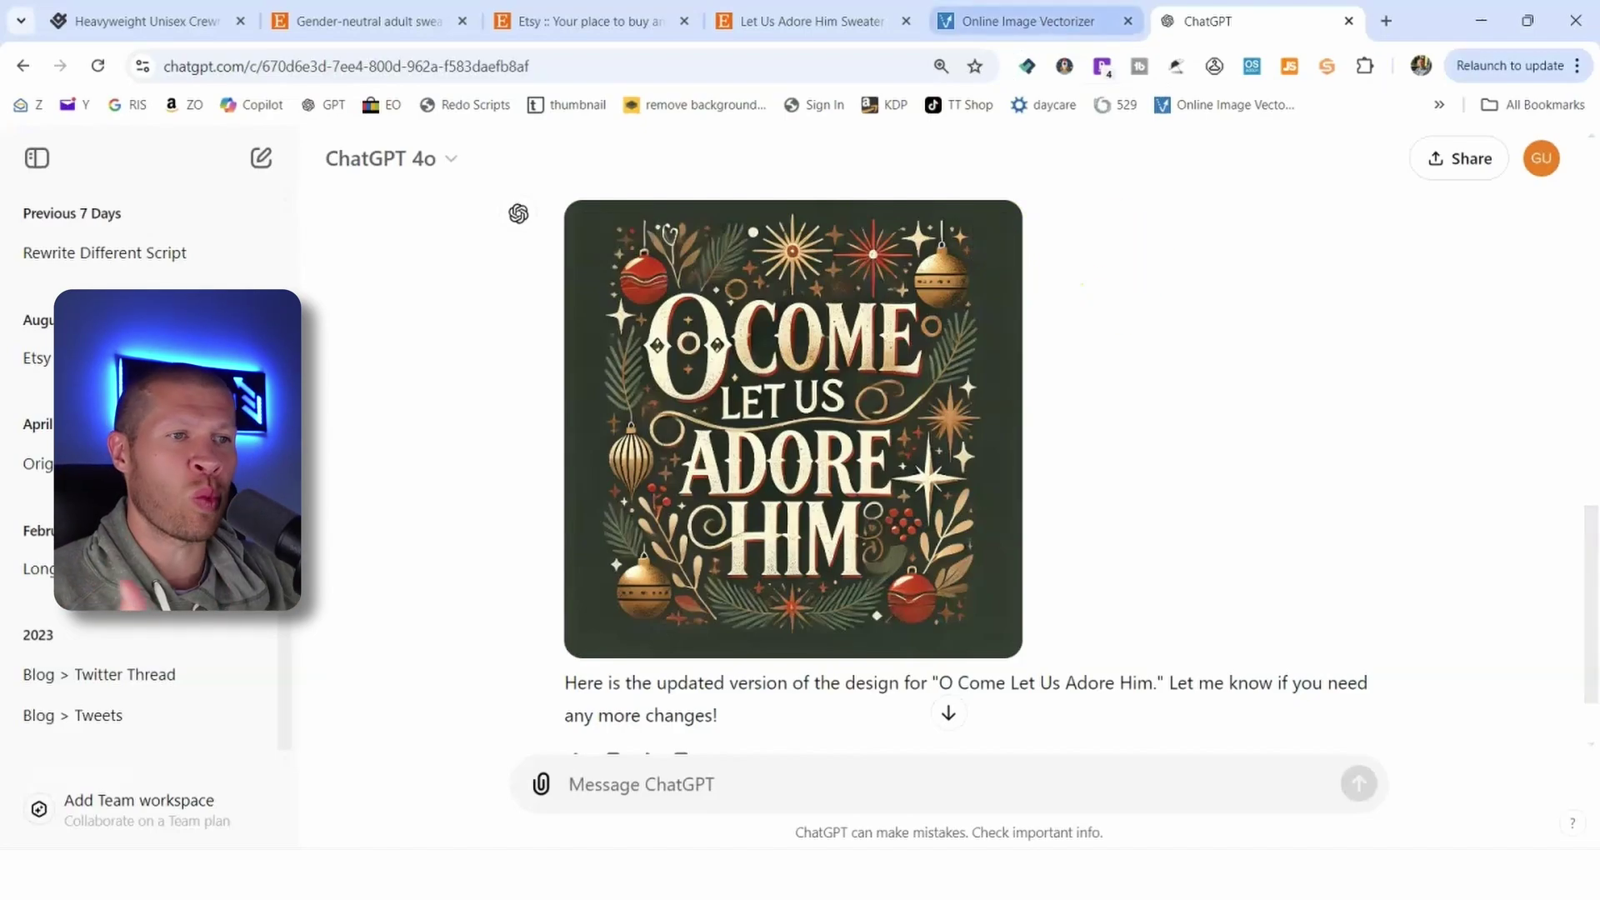
left_click(1028, 21)
left_click(1212, 16)
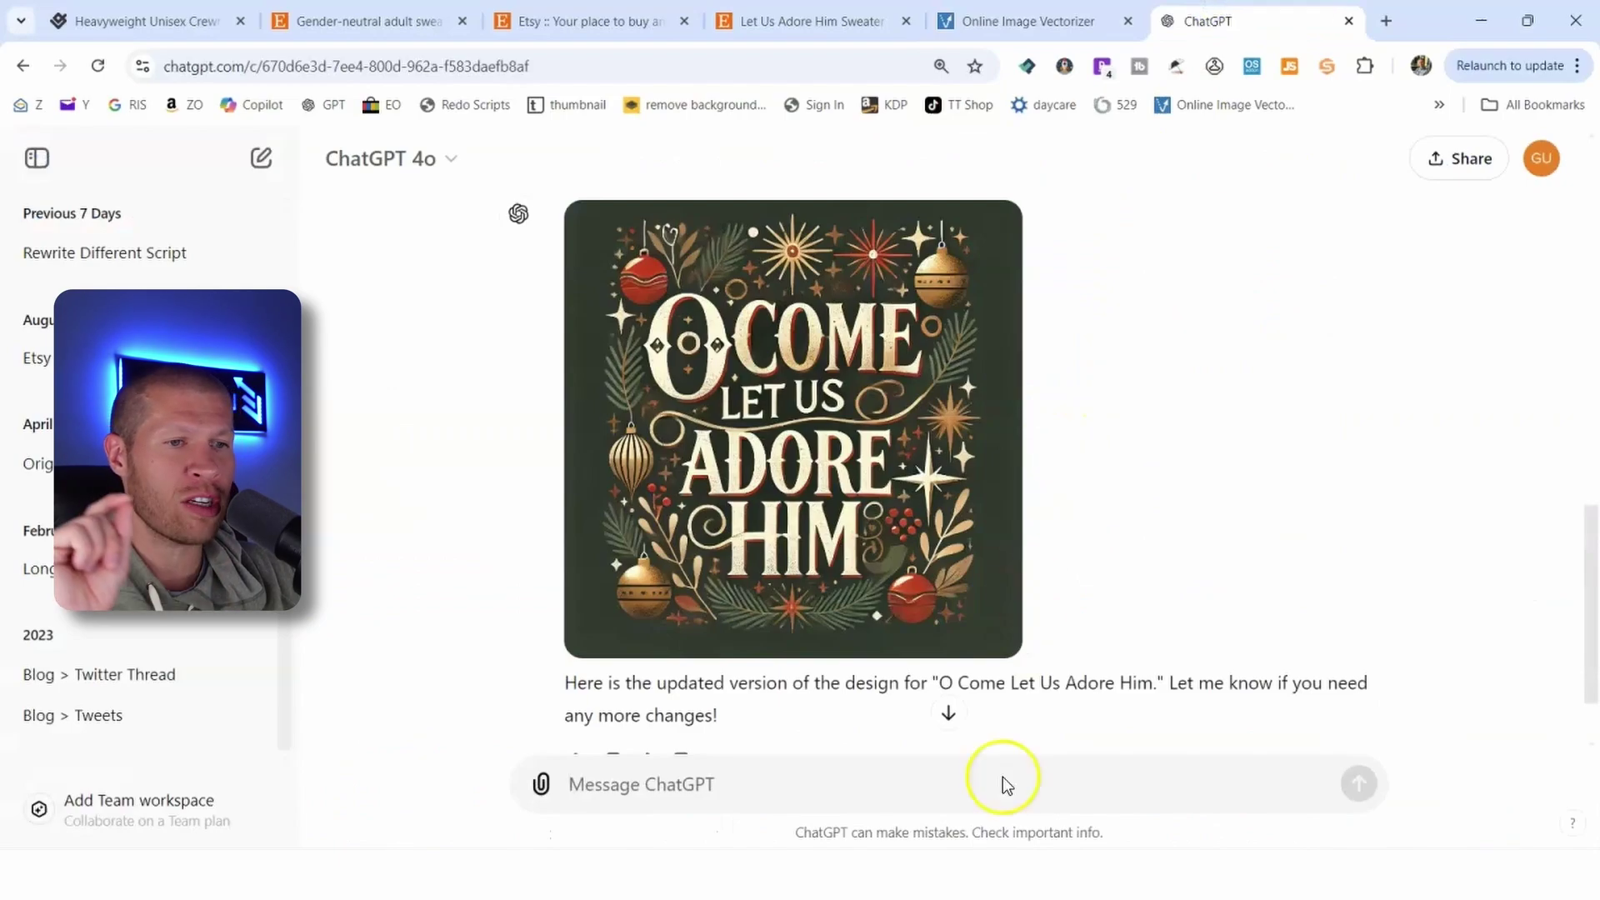
Capture the generated "O Come Let Us Adore Him" artwork in the ChatGPT reply with the Snipping Tool and save it as image 1 in Downloads.
key("super+shift+s")
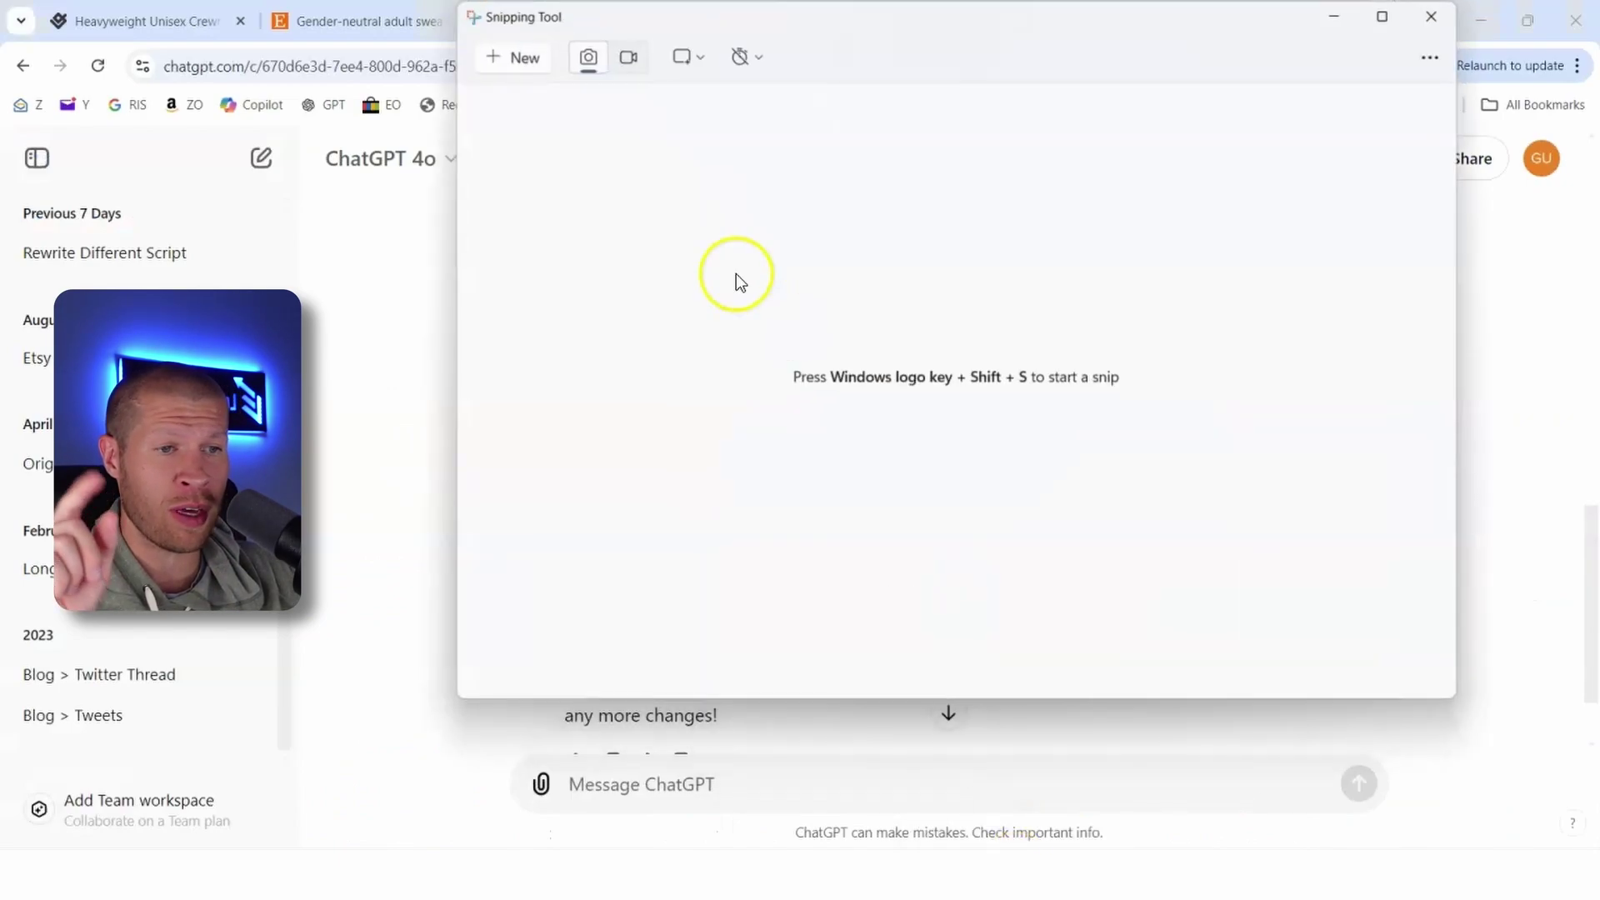
left_click_drag(581, 210, 1018, 655)
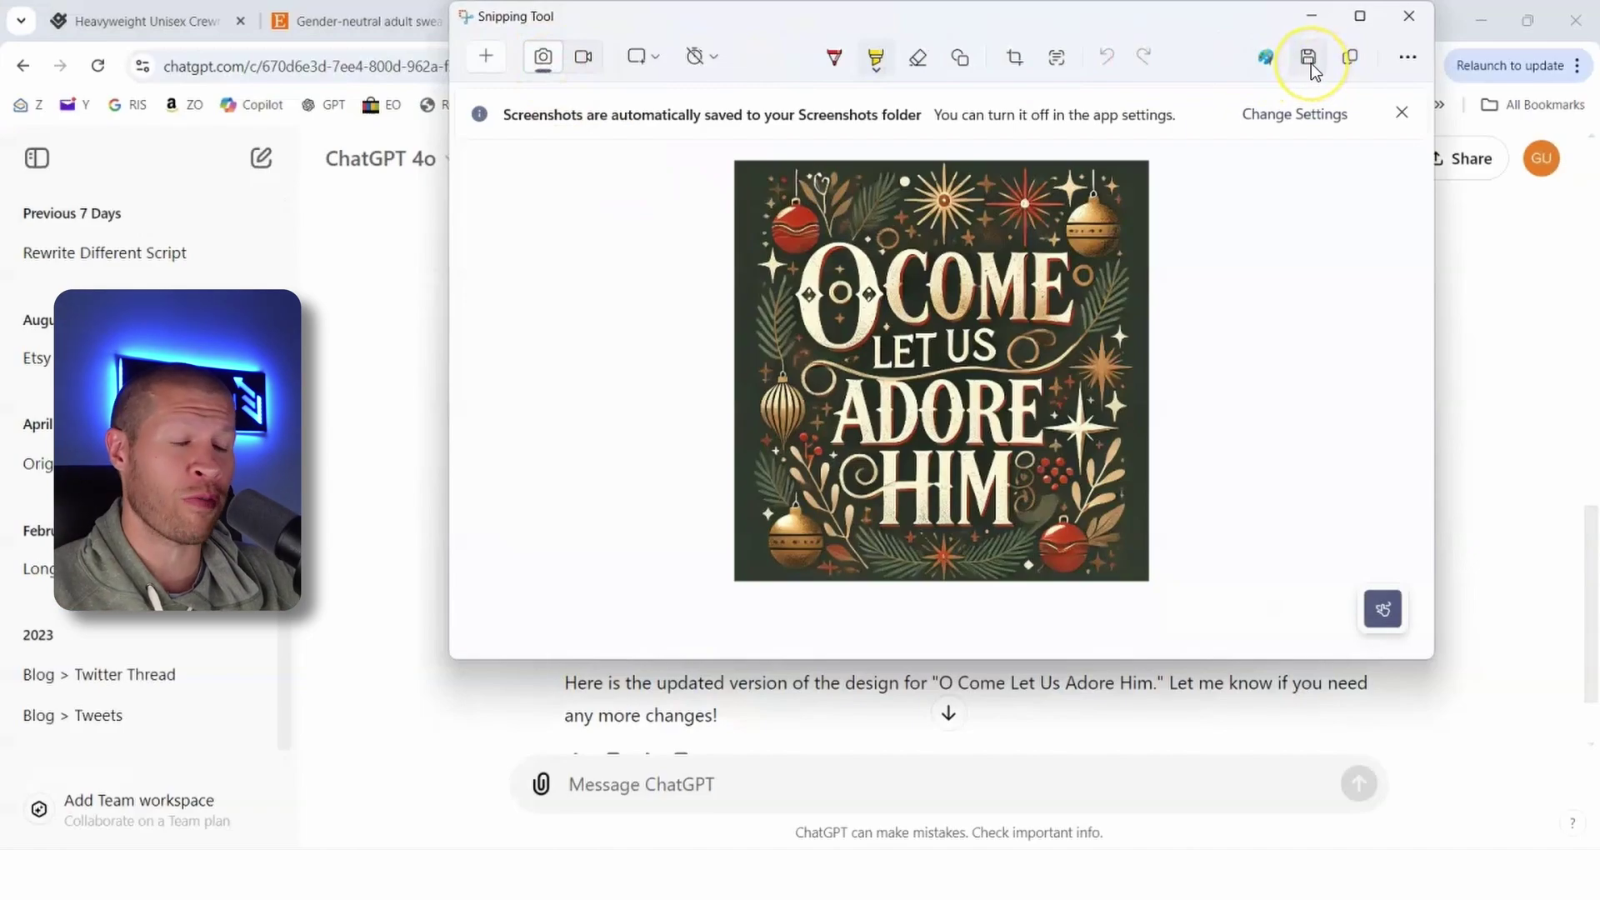
left_click(1308, 58)
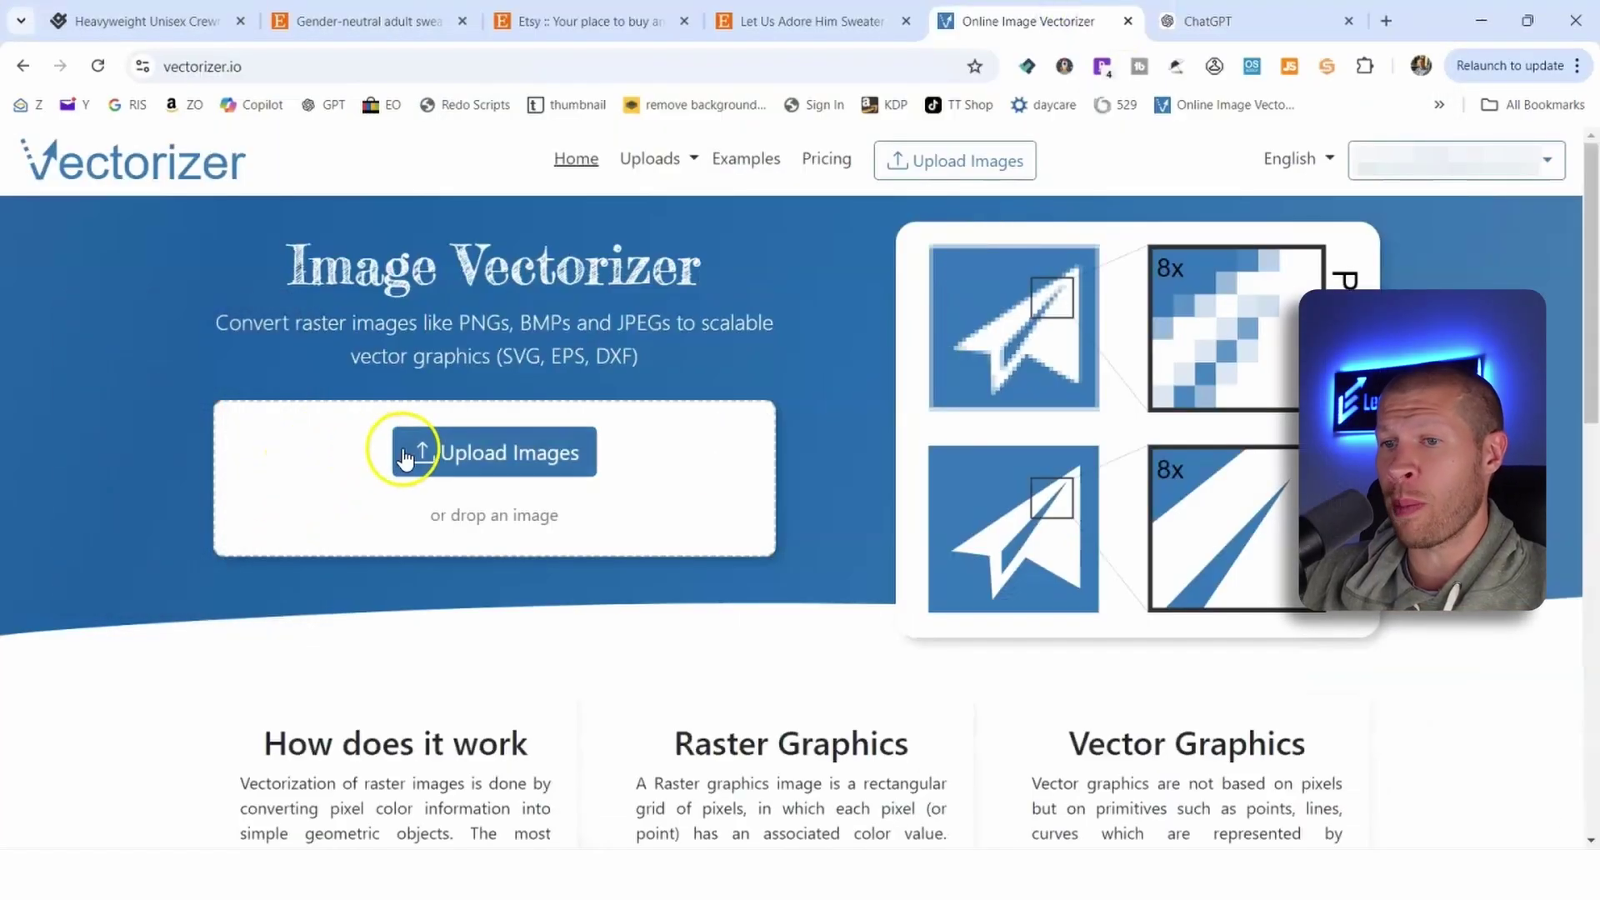
left_click(404, 456)
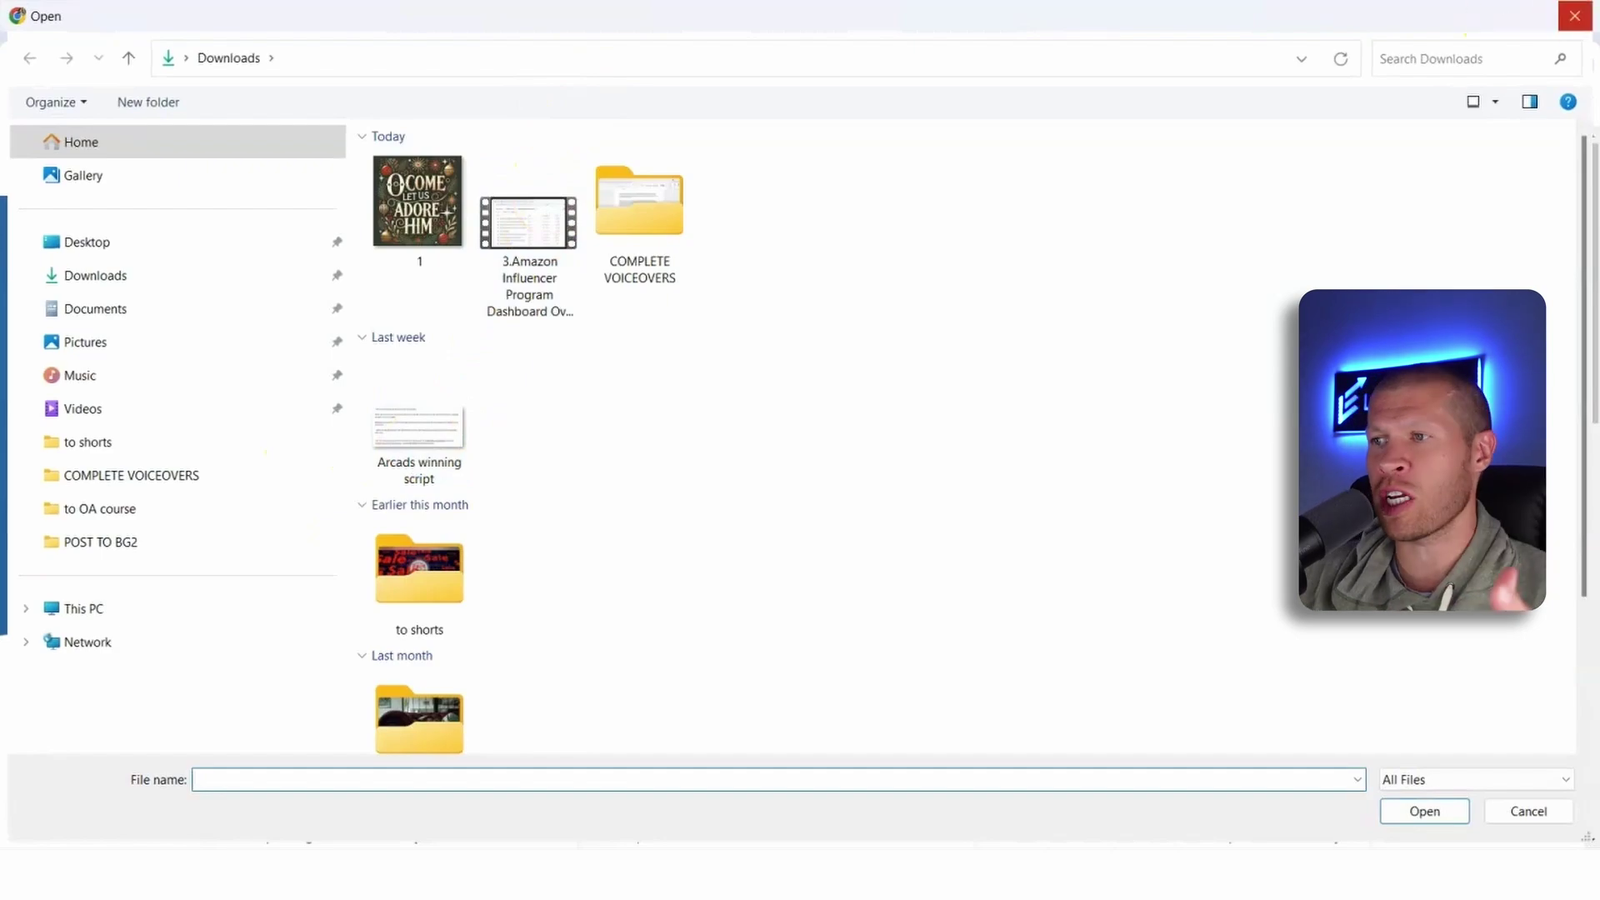
left_click(1575, 16)
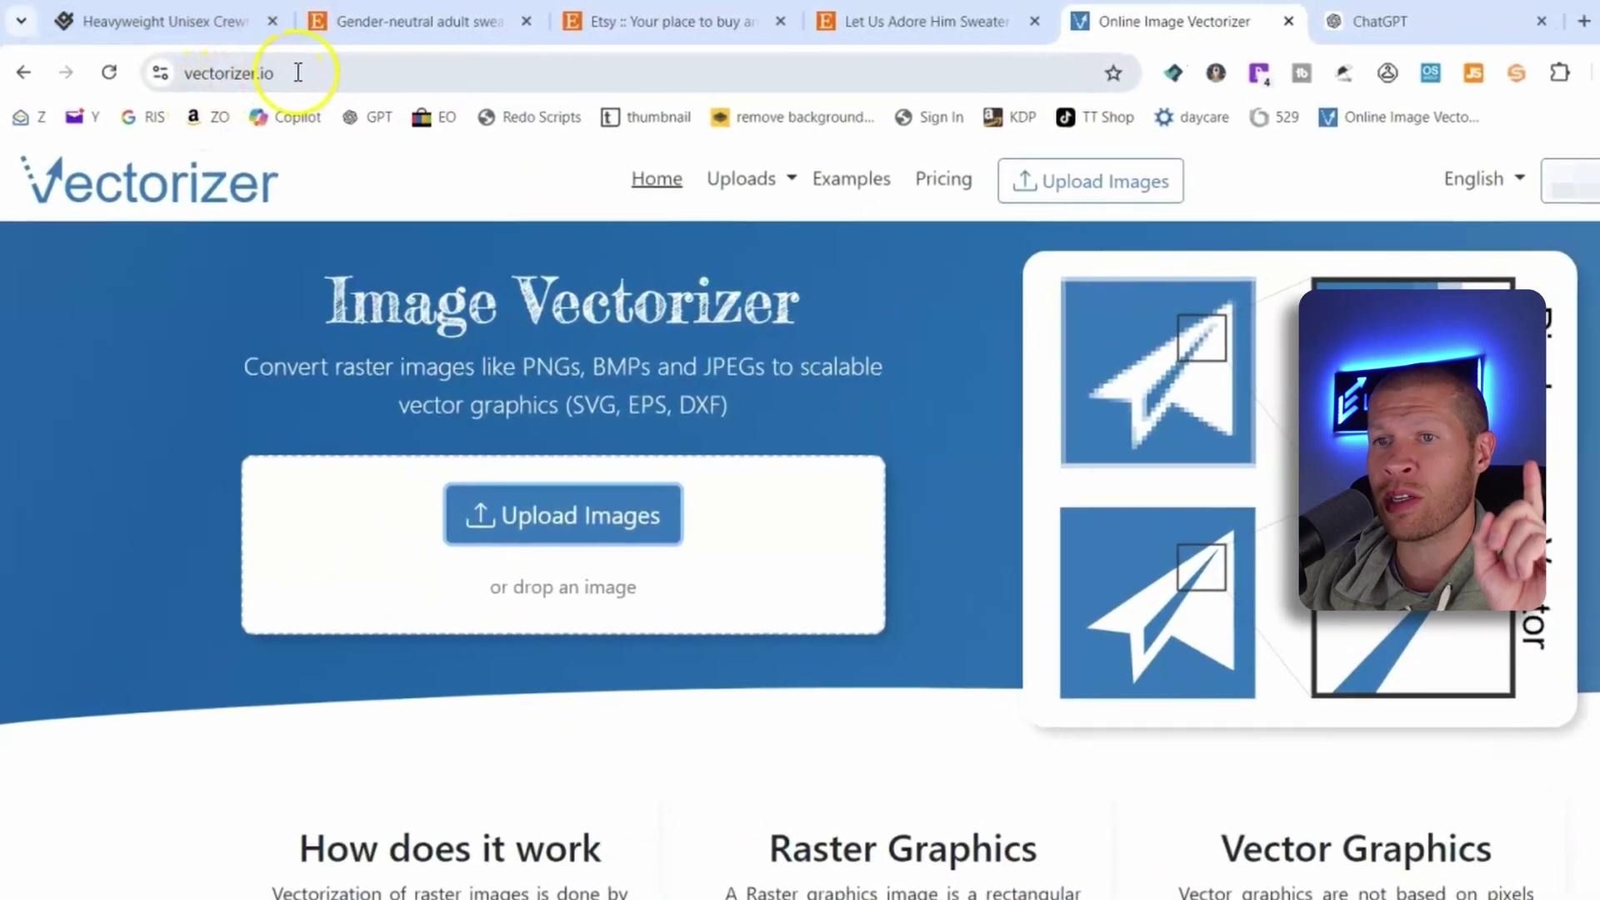
left_click(167, 67)
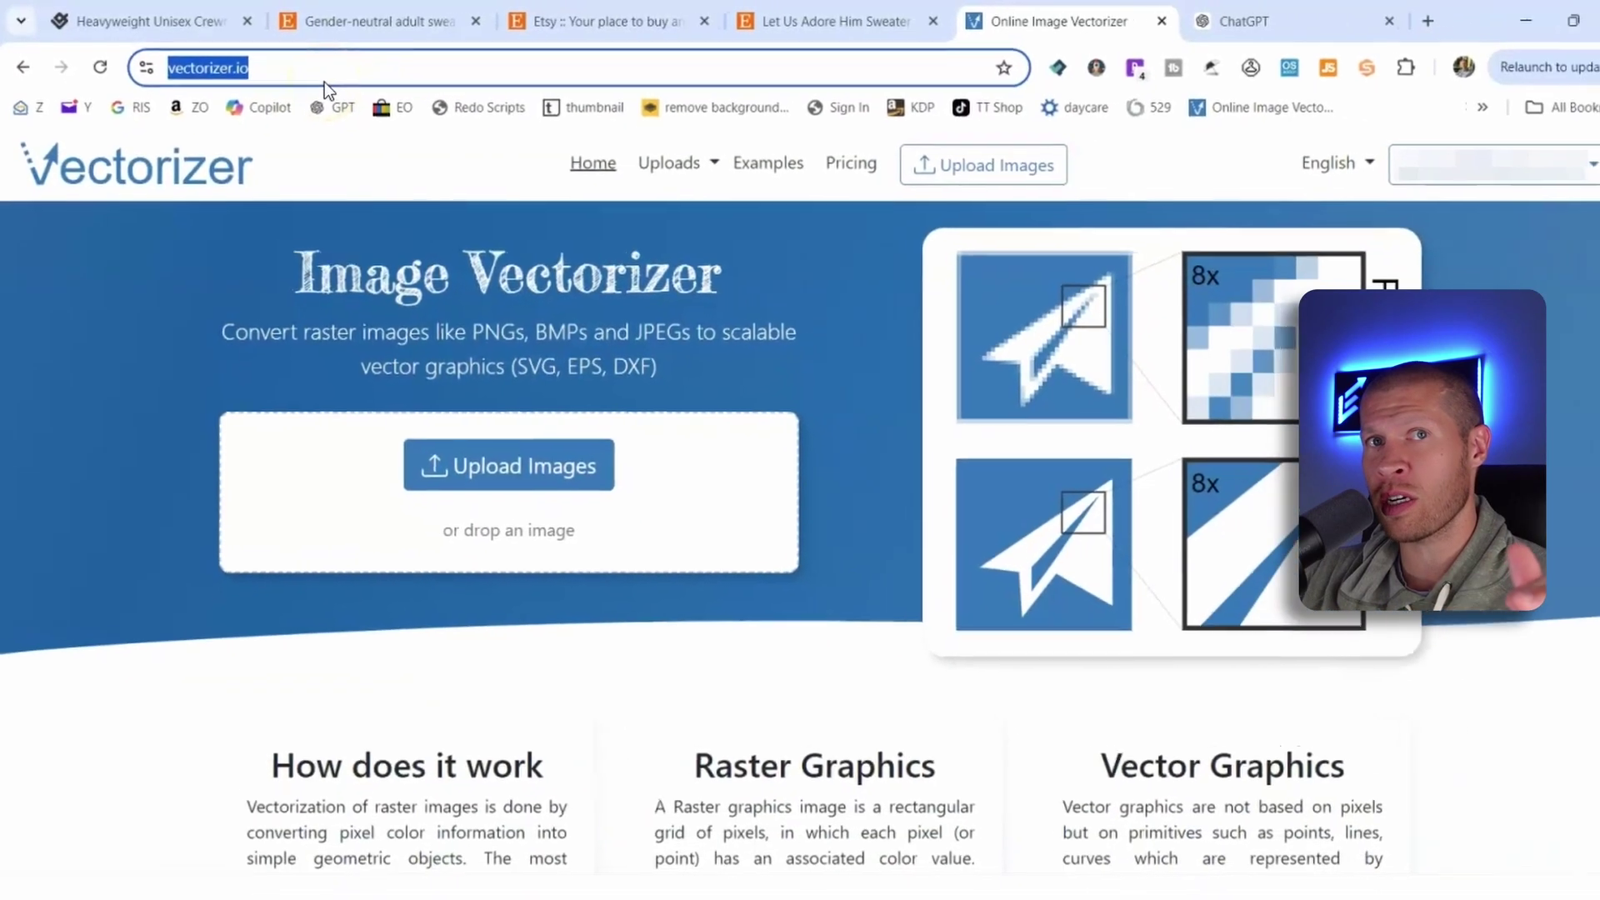
Upload the saved artwork image 1 from Downloads to Image Vectorizer at vectorizer.io.
left_click(589, 537)
double_click(432, 194)
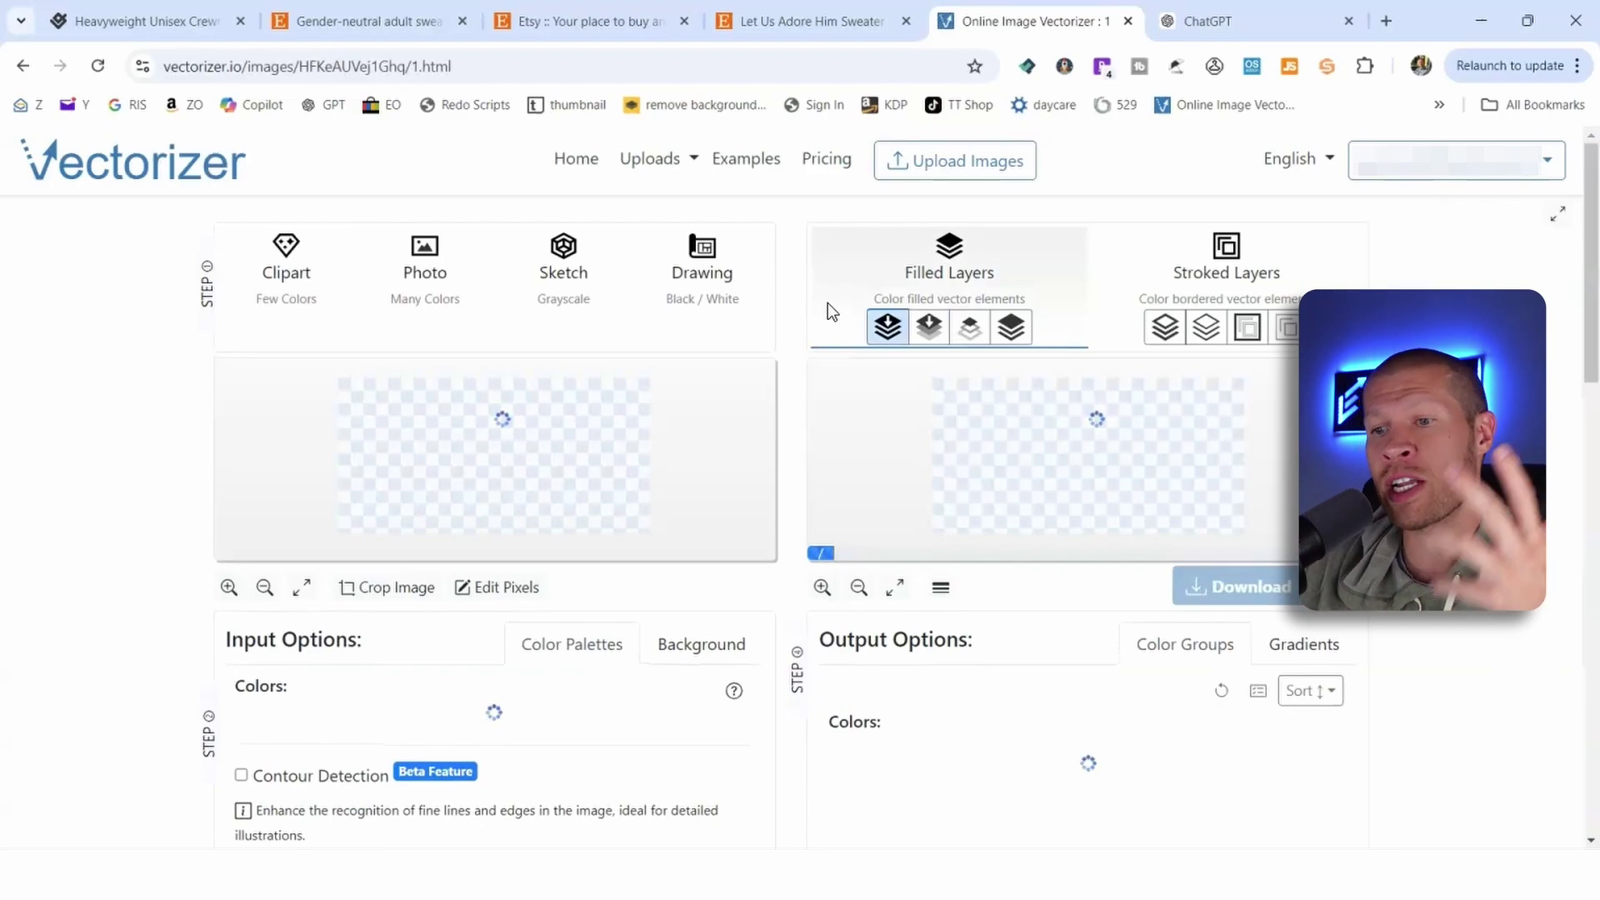
left_click(1223, 390)
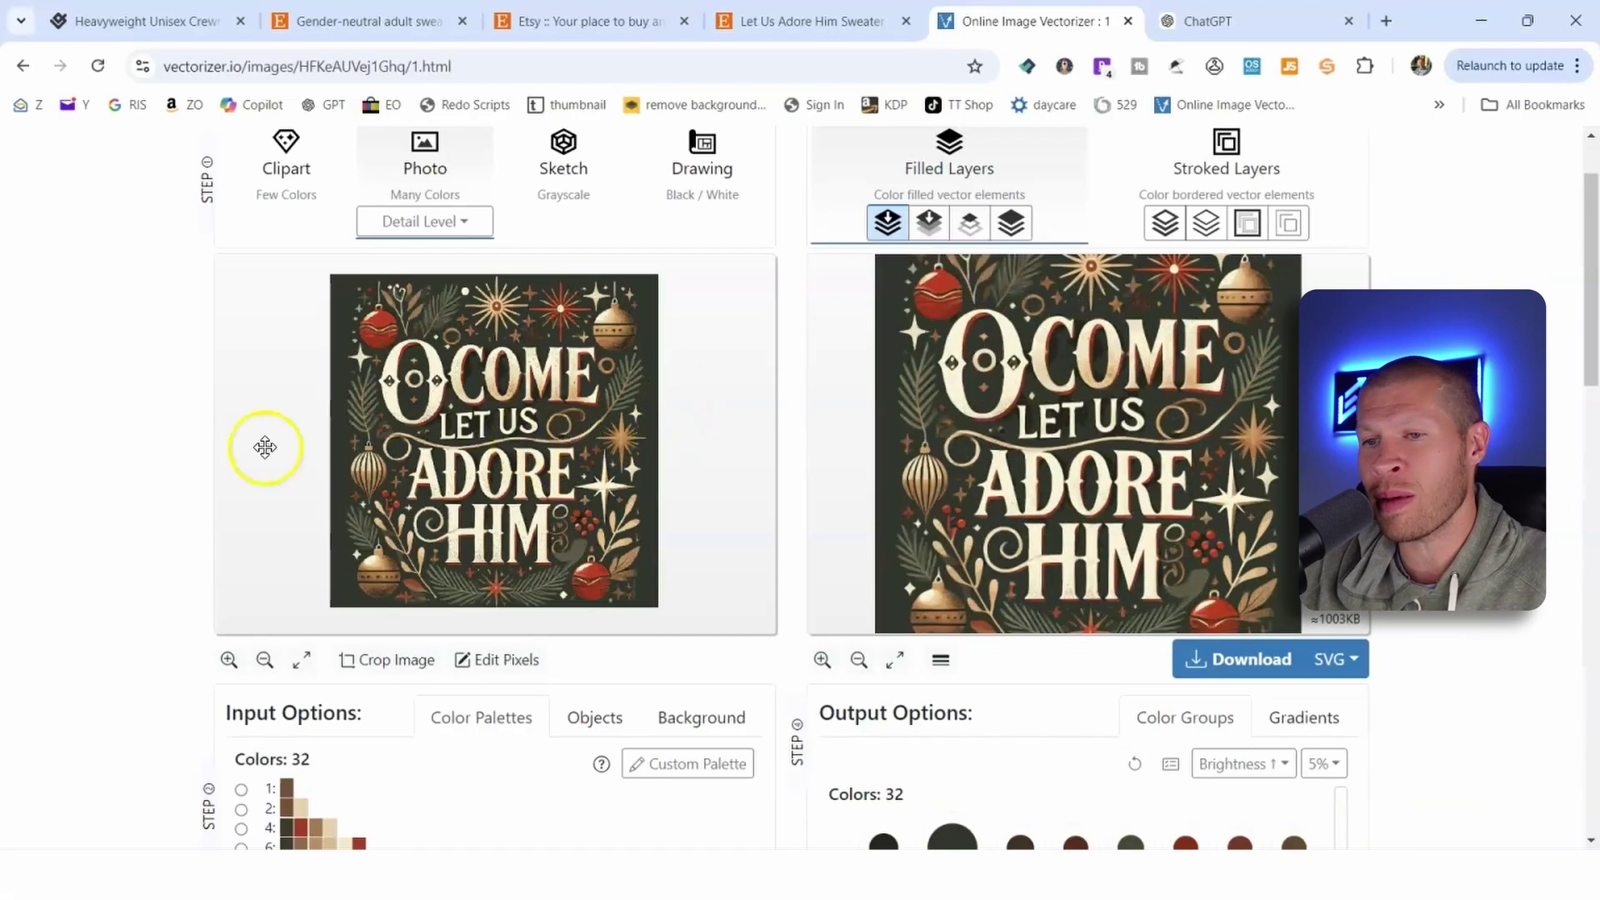
Reduce the vectorized design's input color palette to 4 colors.
scroll(286, 511, "down", 3)
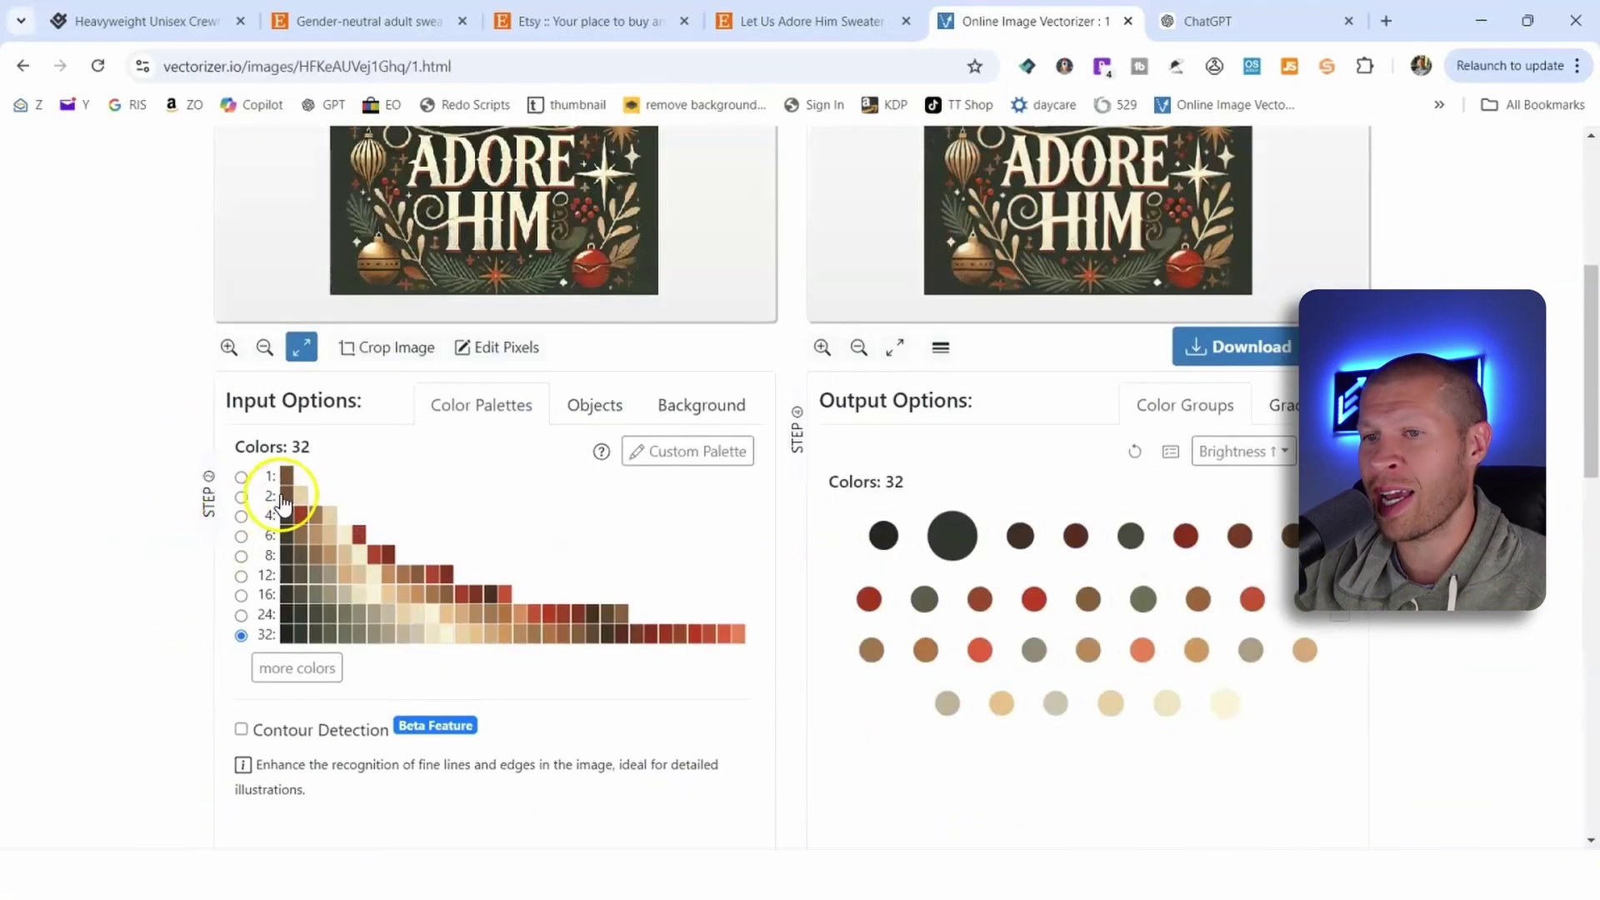
scroll(244, 528, "up", 1)
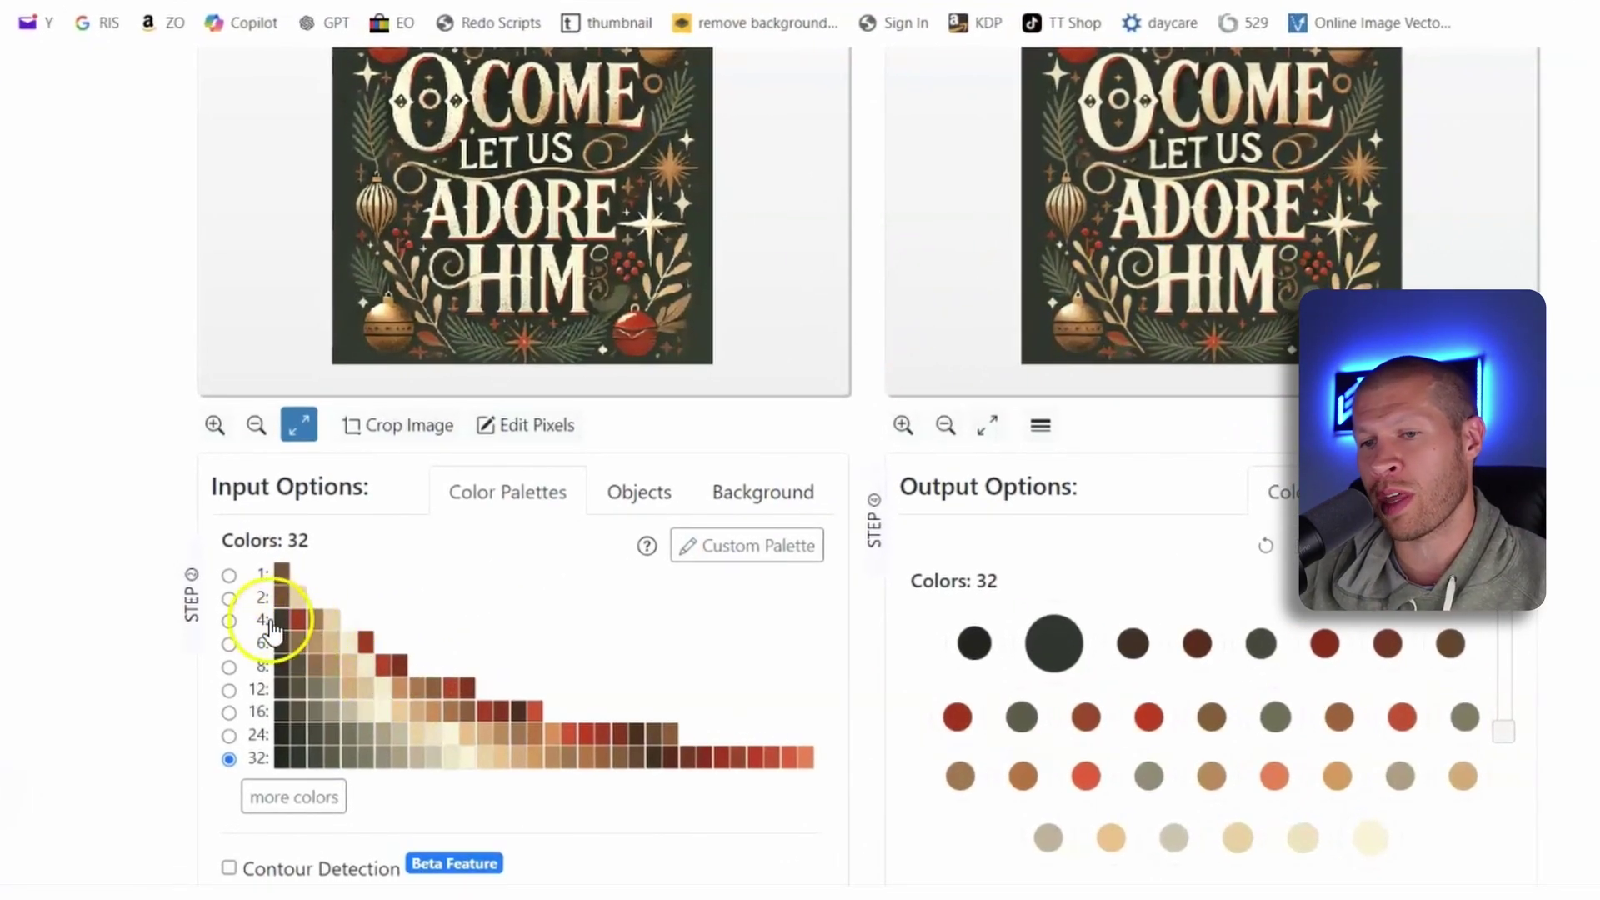
left_click(322, 625)
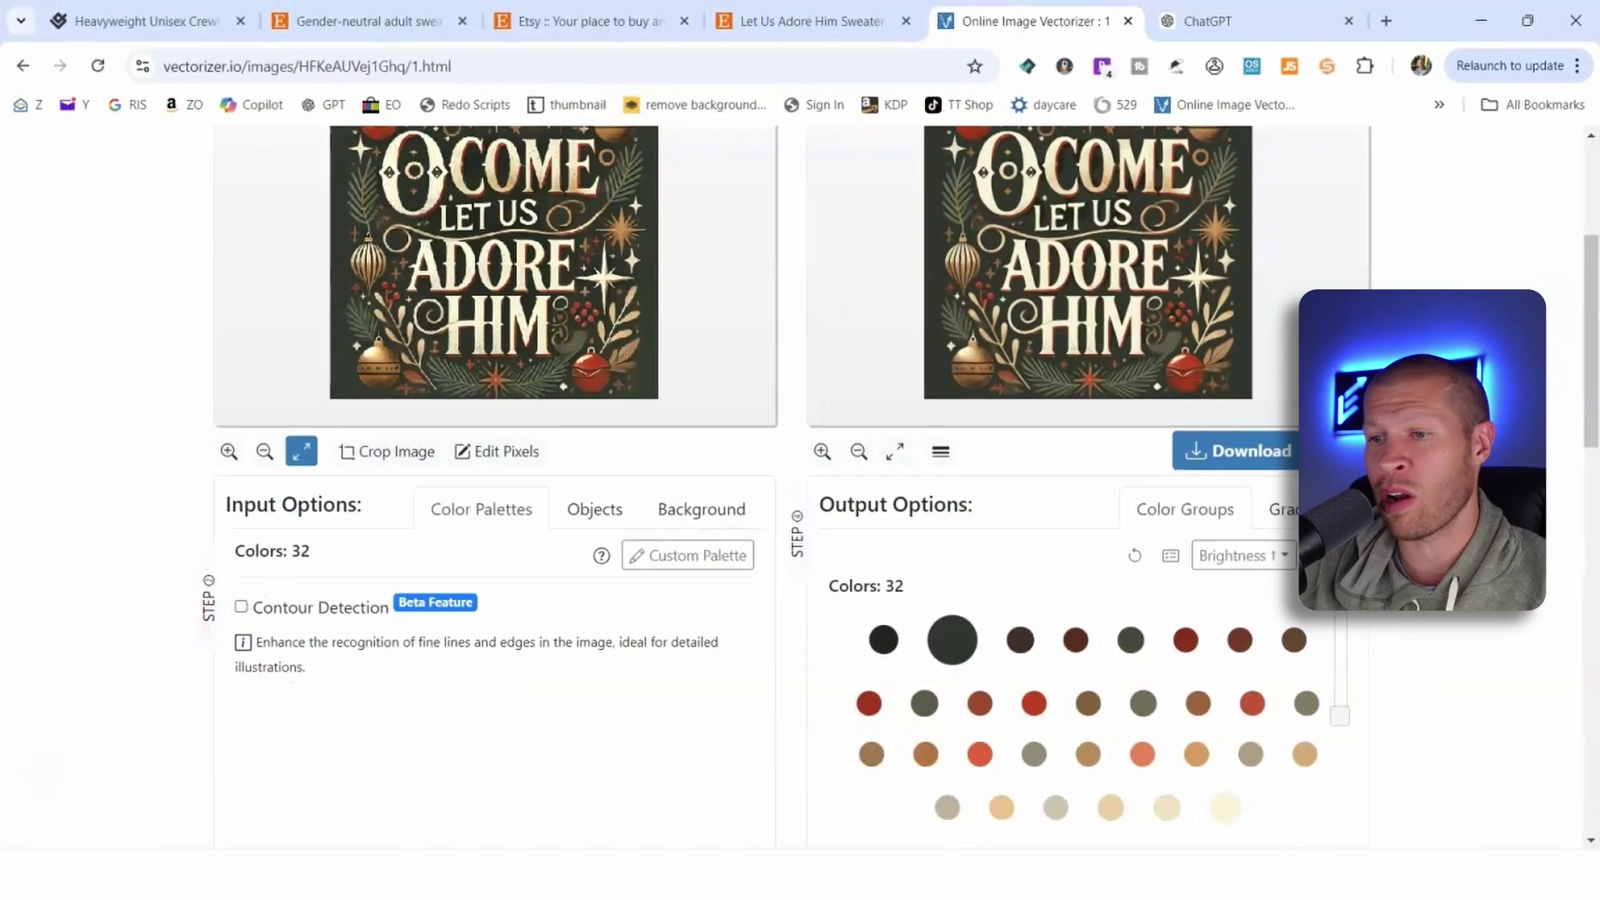
scroll(1208, 286, "up", 1)
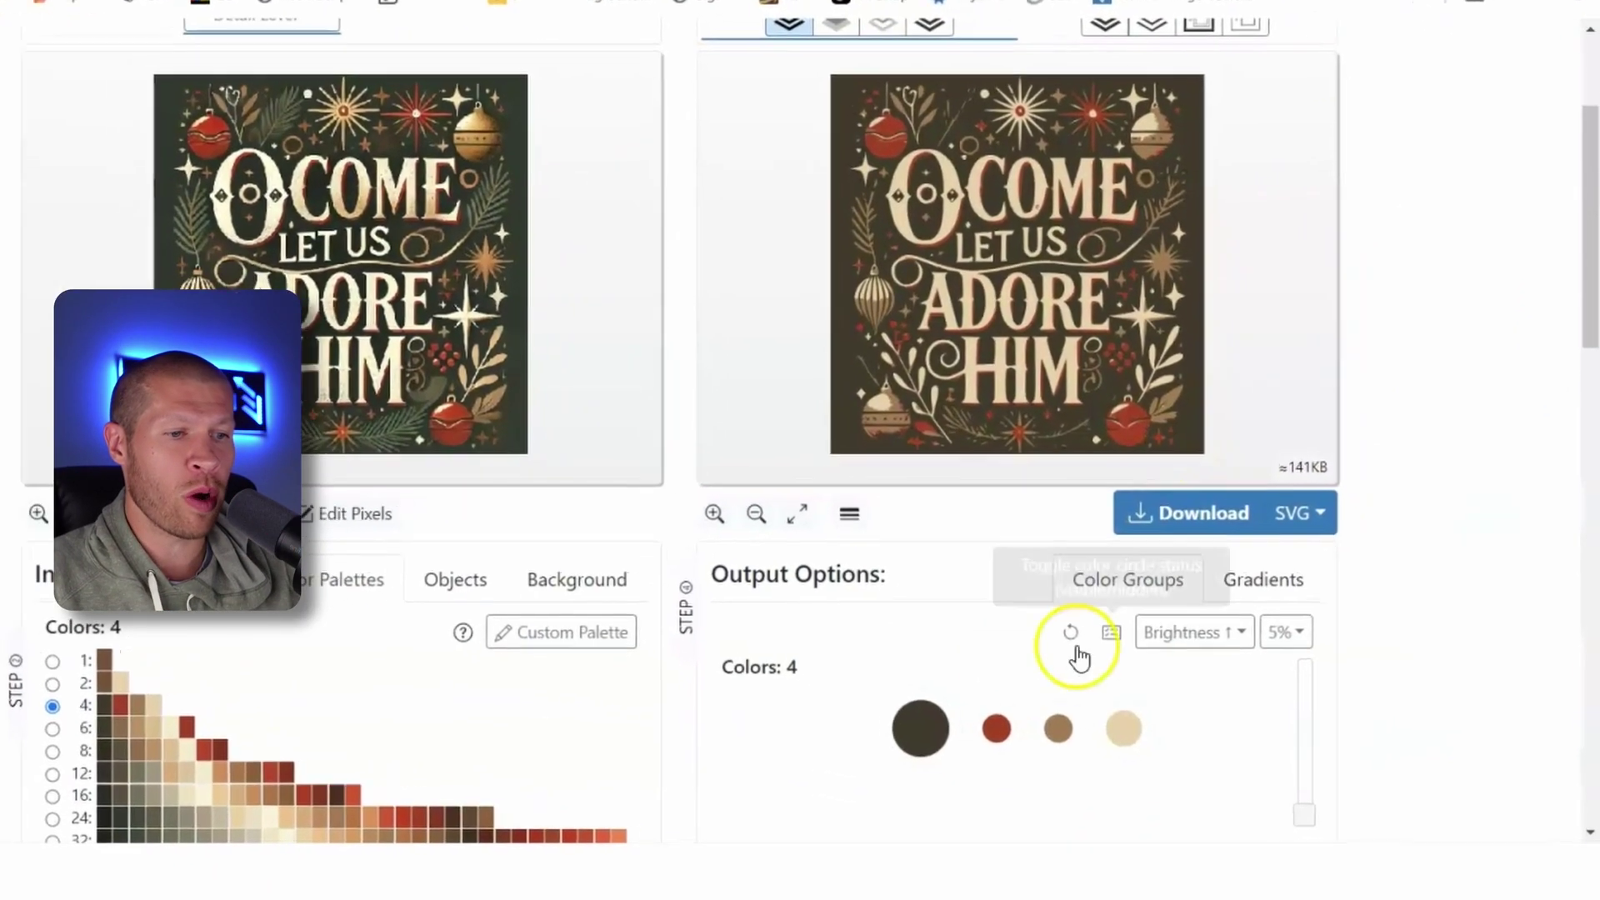
Exclude the dark background color from the vector output and open the list of download formats.
left_click(885, 692)
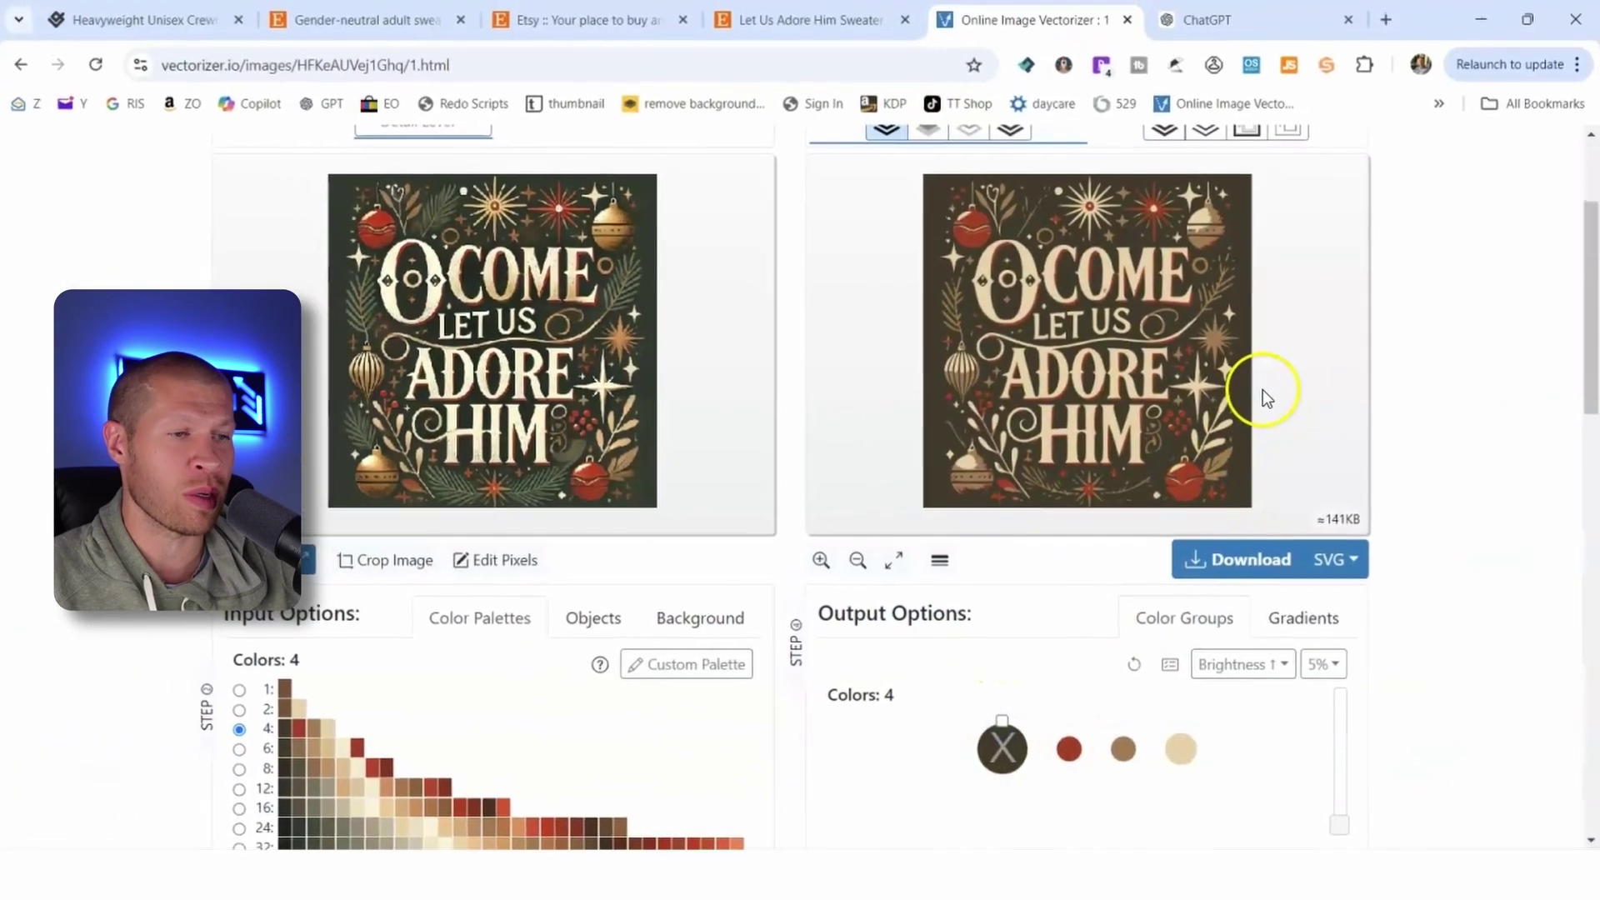
left_click(1336, 560)
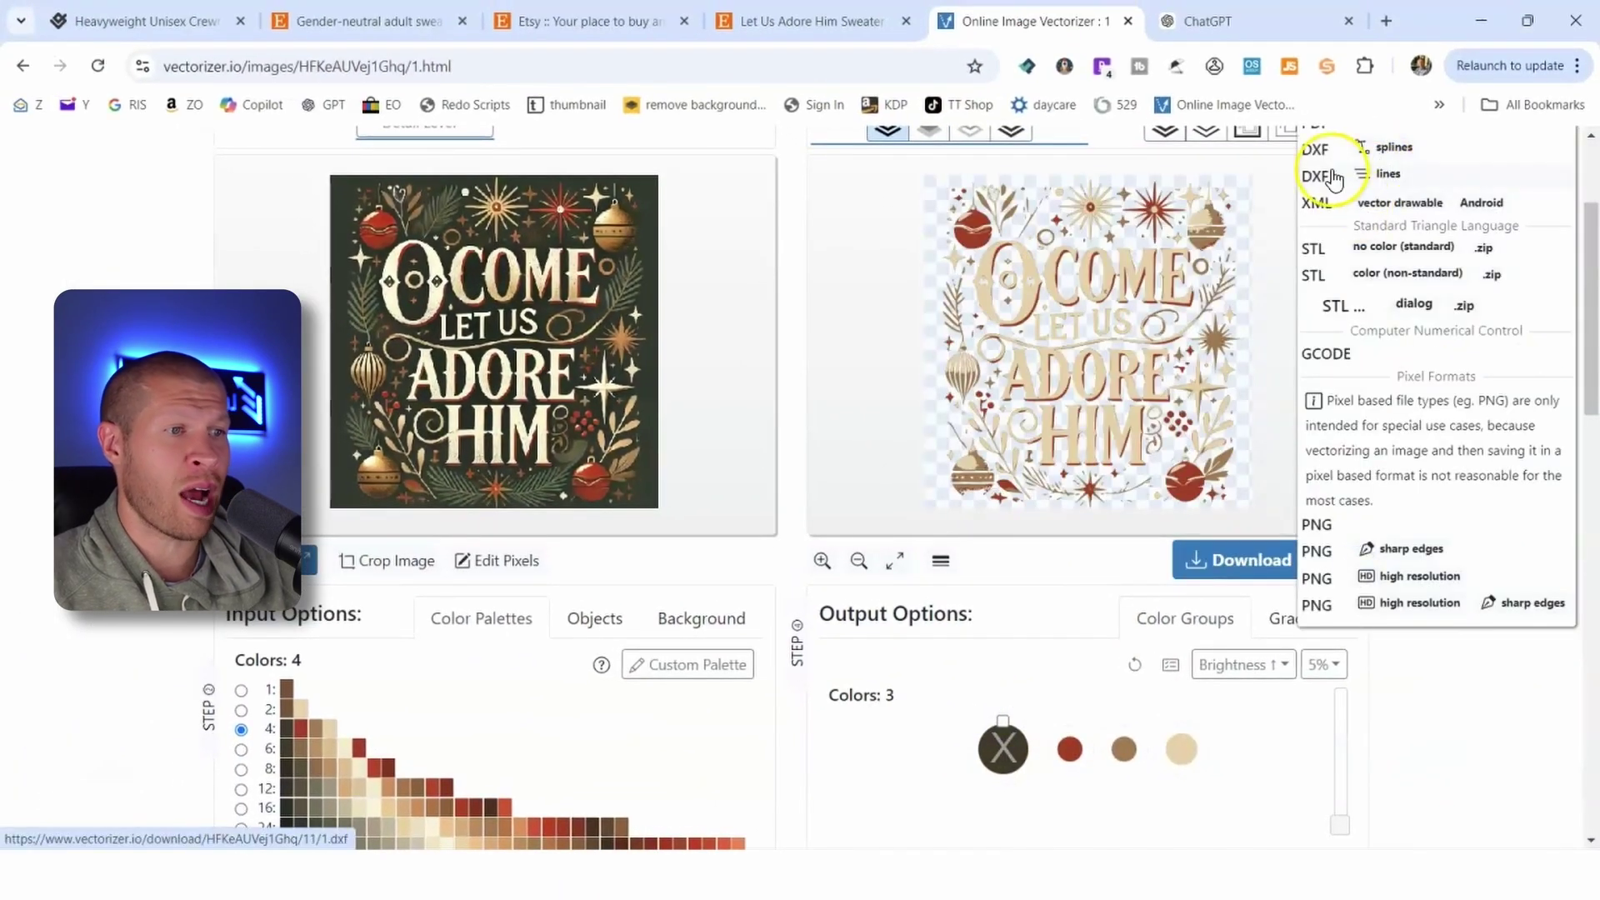
scroll(1334, 253, "up", 3)
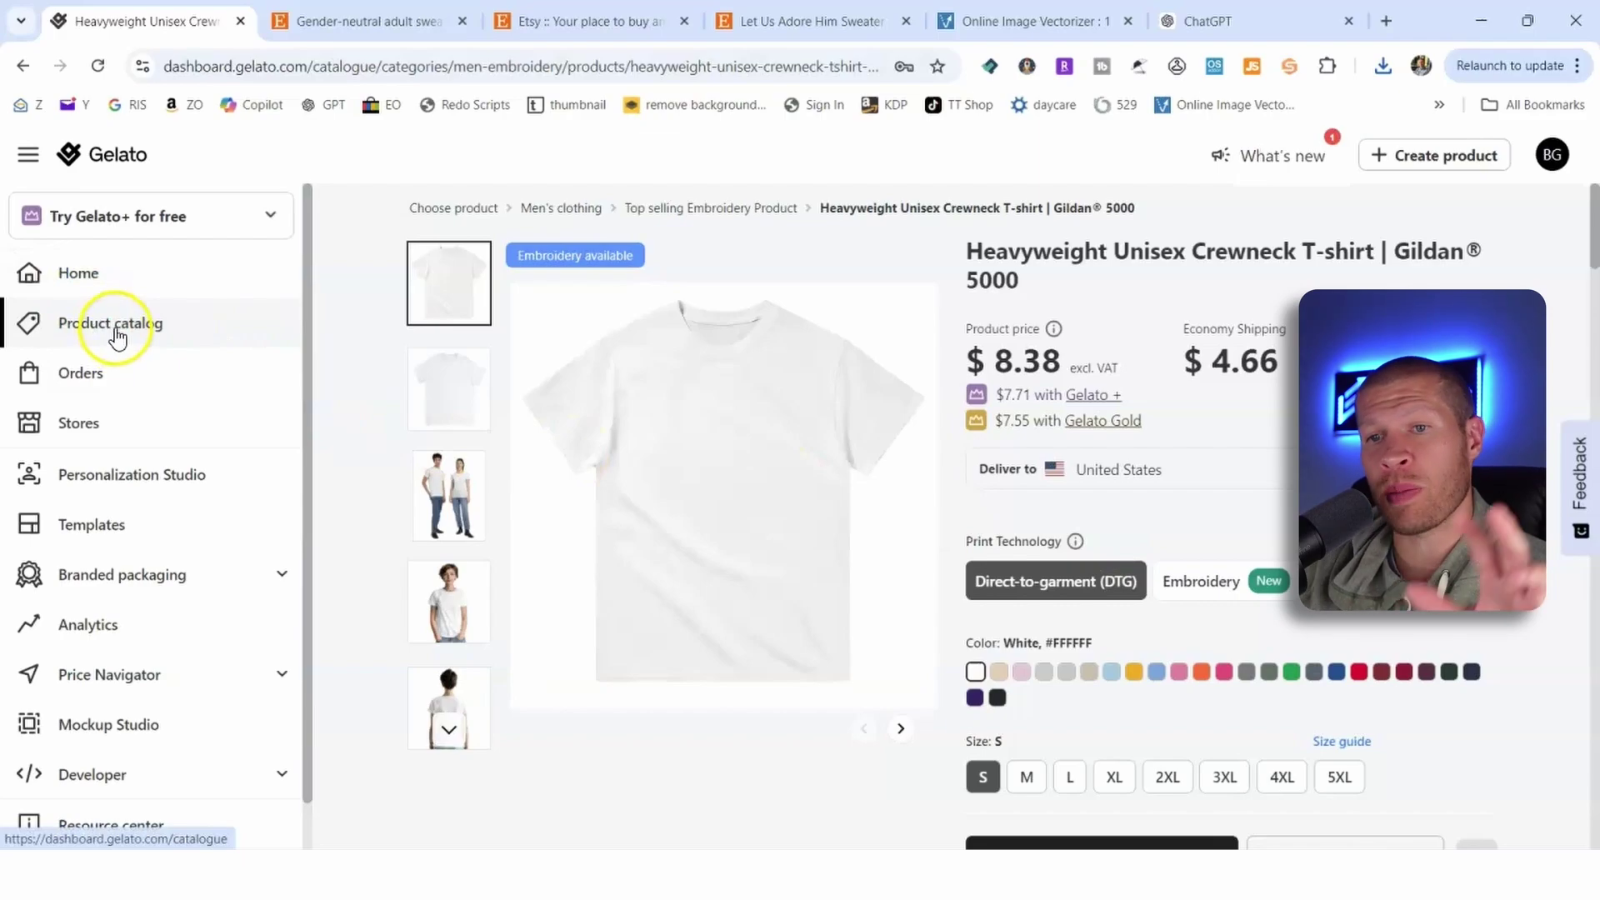
In Gelato, examine the product catalog's categories and the Etsy option for connecting a store.
left_click(121, 333)
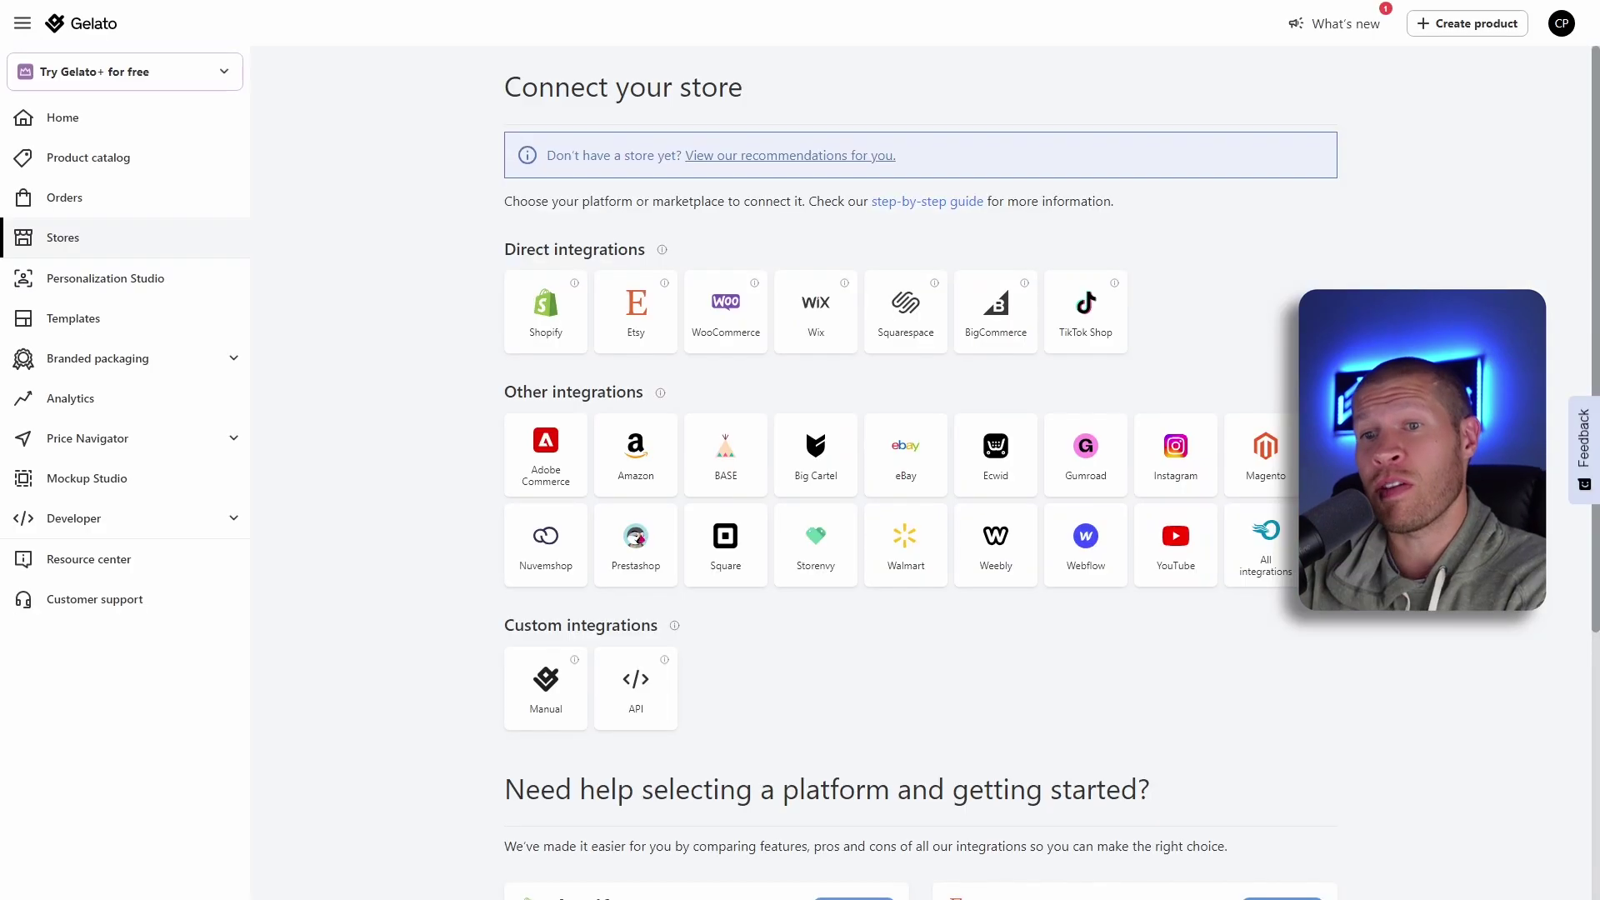
left_click(636, 310)
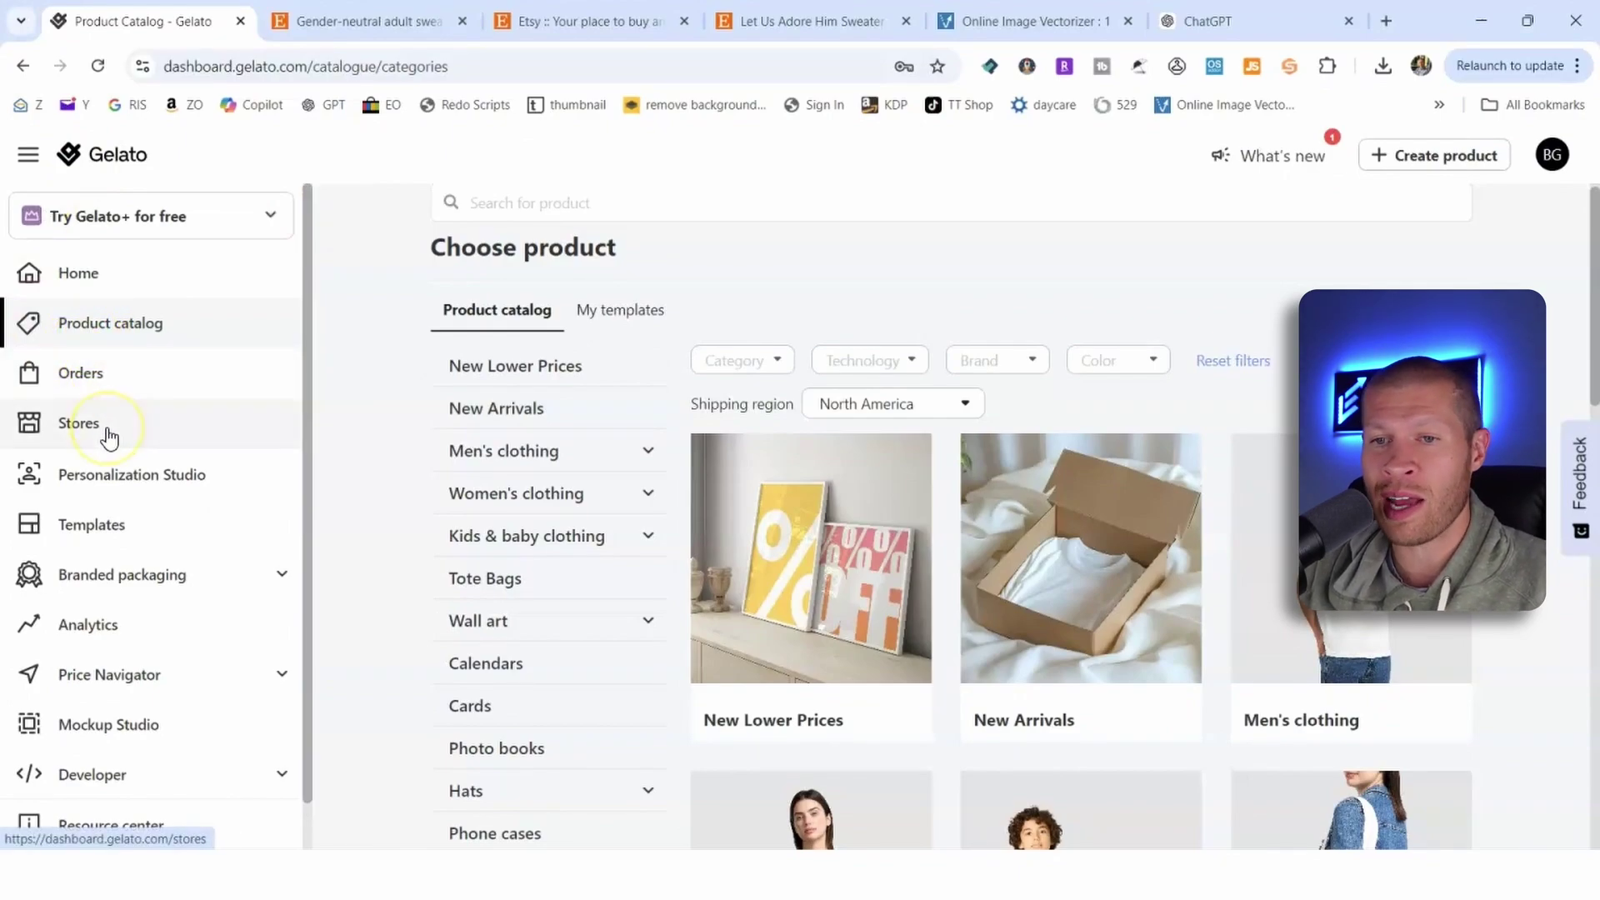
scroll(464, 411, "down", 2)
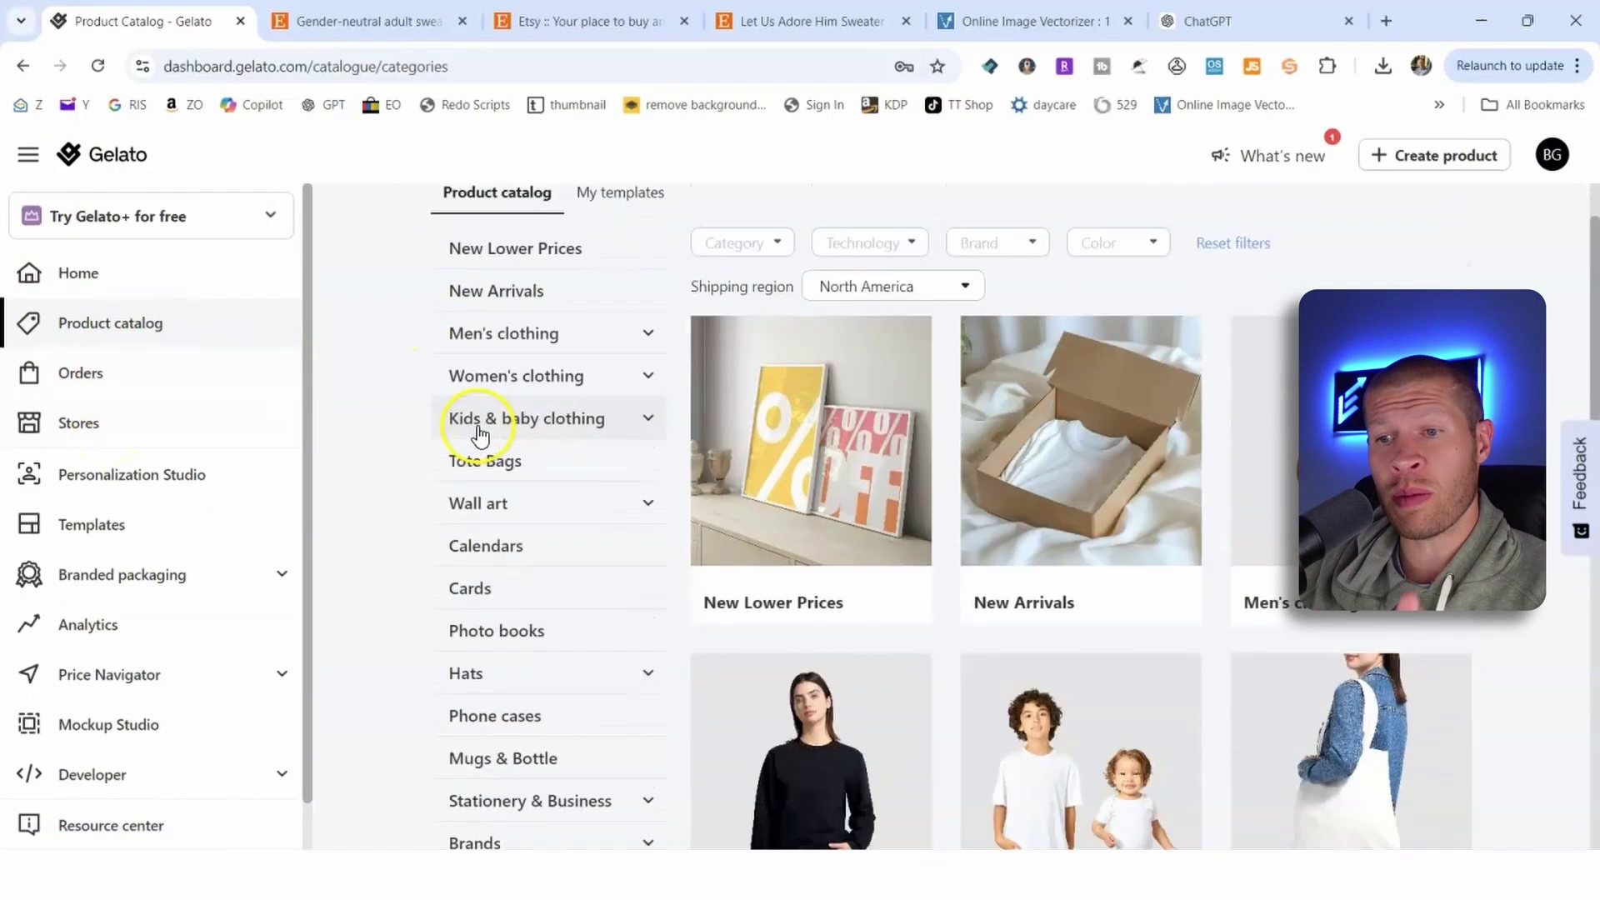
scroll(554, 457, "up", 1)
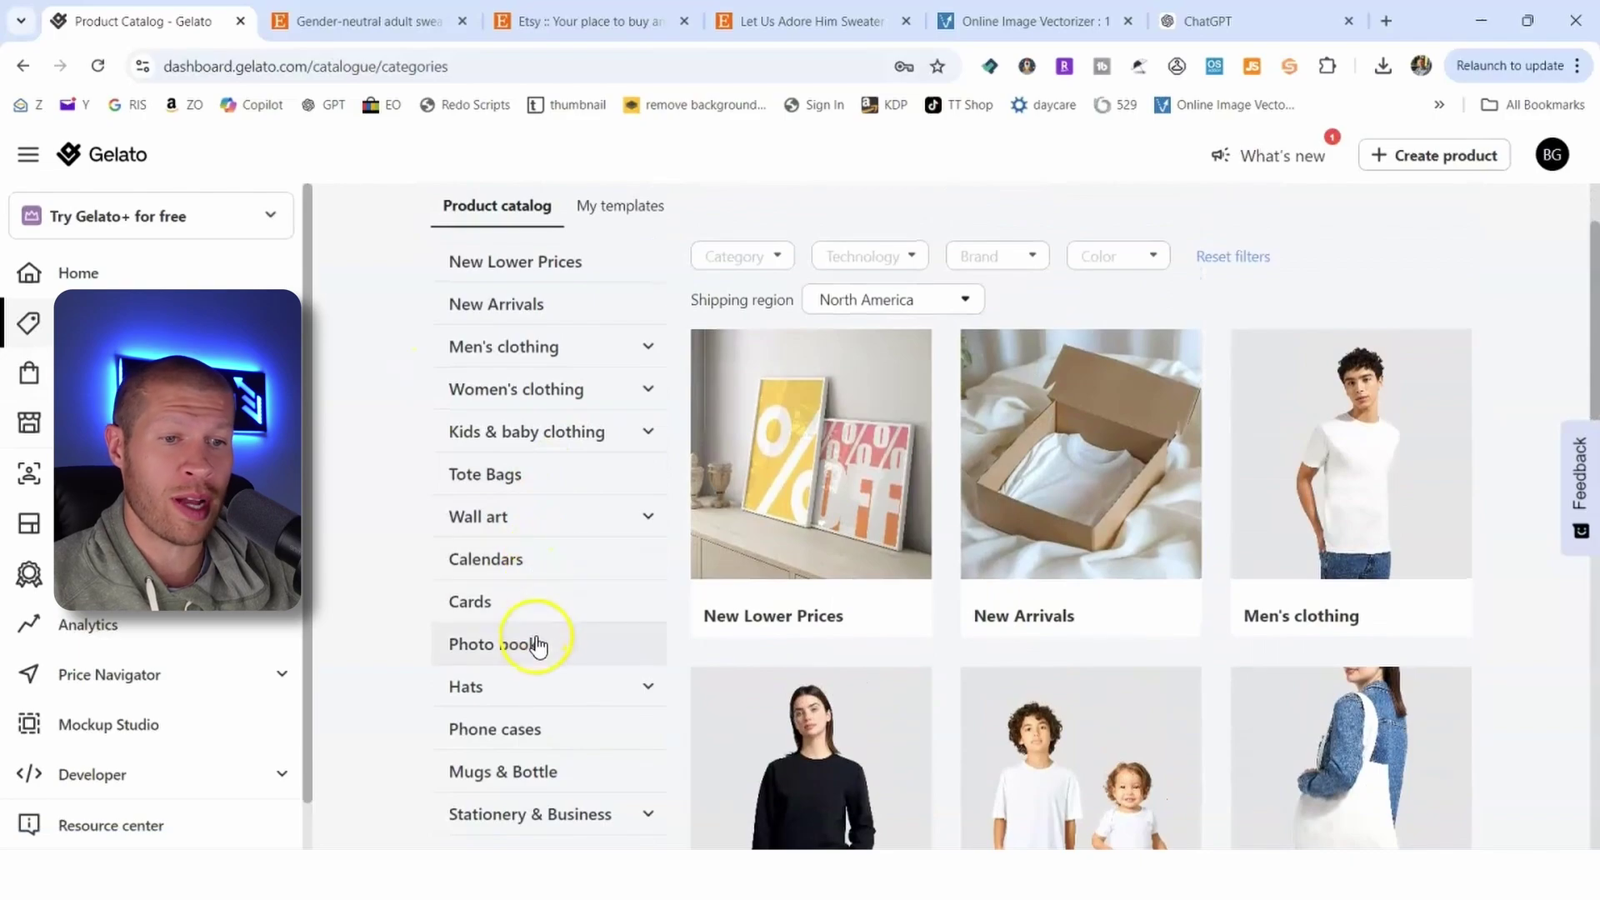
Look through the Hats, Mugs & Bottle, and Stationery & Business categories of the product catalog.
left_click(542, 689)
scroll(533, 659, "down", 2)
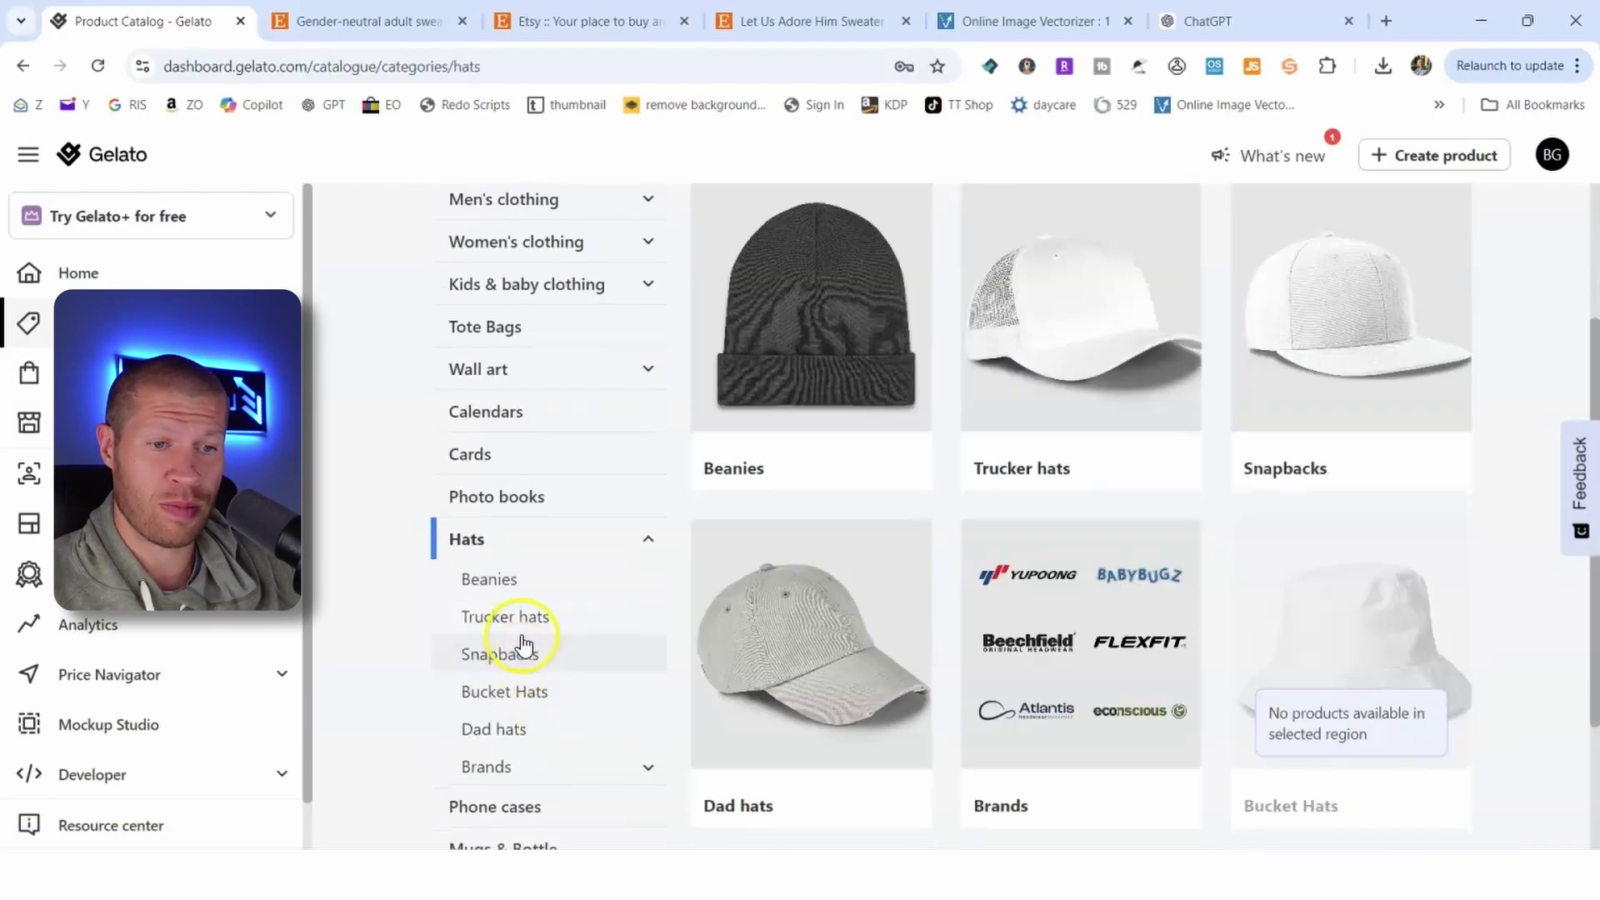
scroll(534, 642, "down", 1)
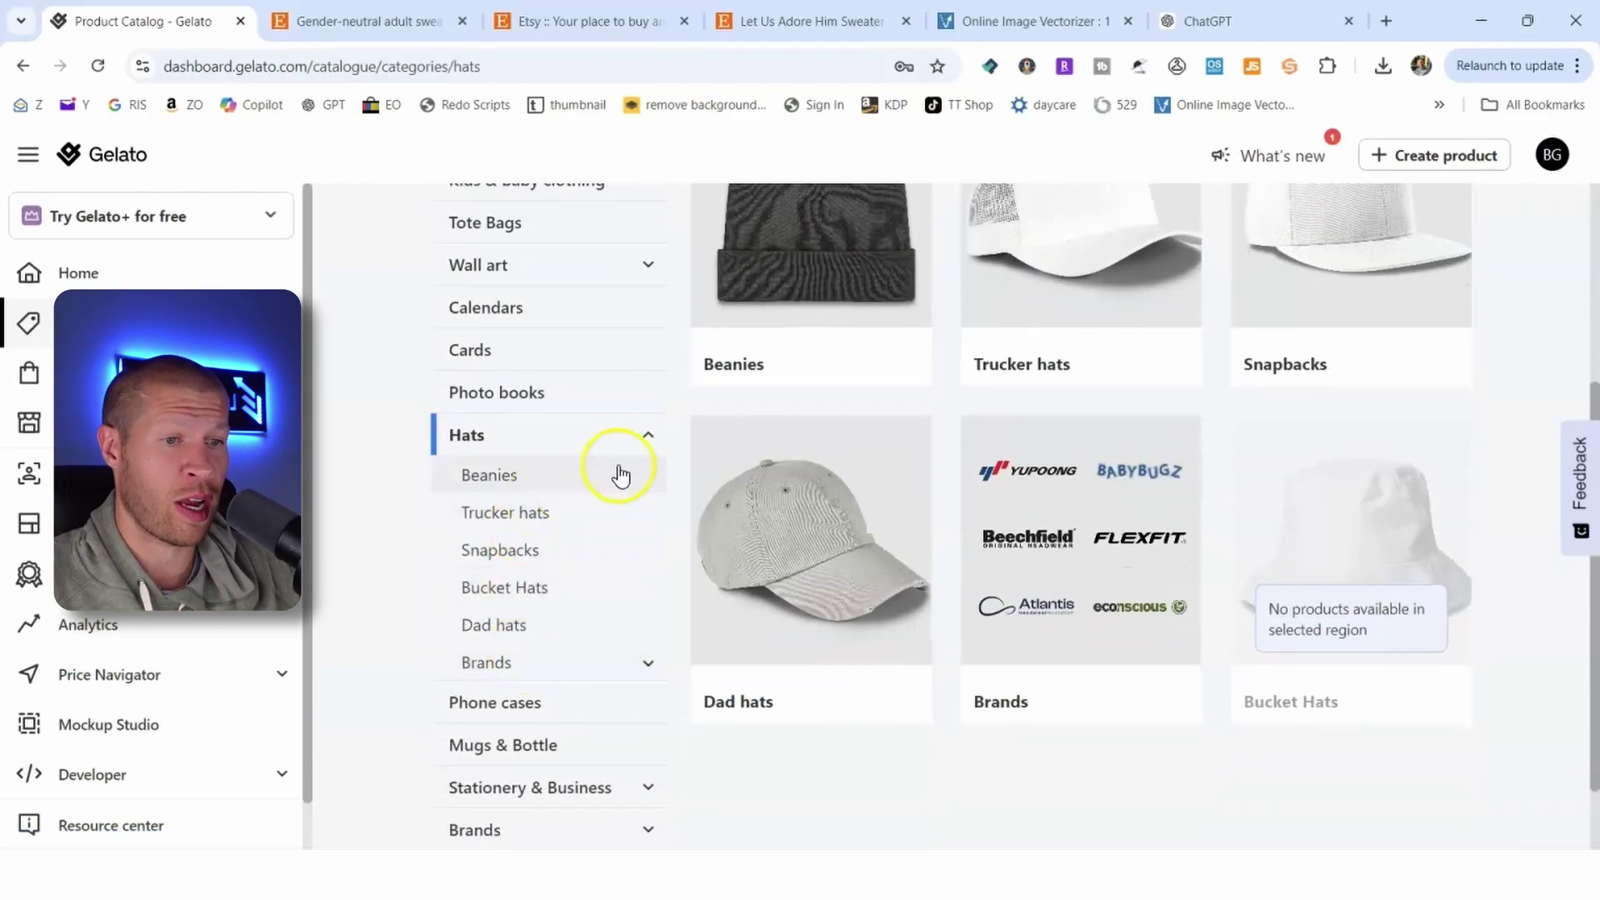
scroll(1042, 458, "up", 3)
scroll(1108, 386, "down", 3)
left_click(467, 745)
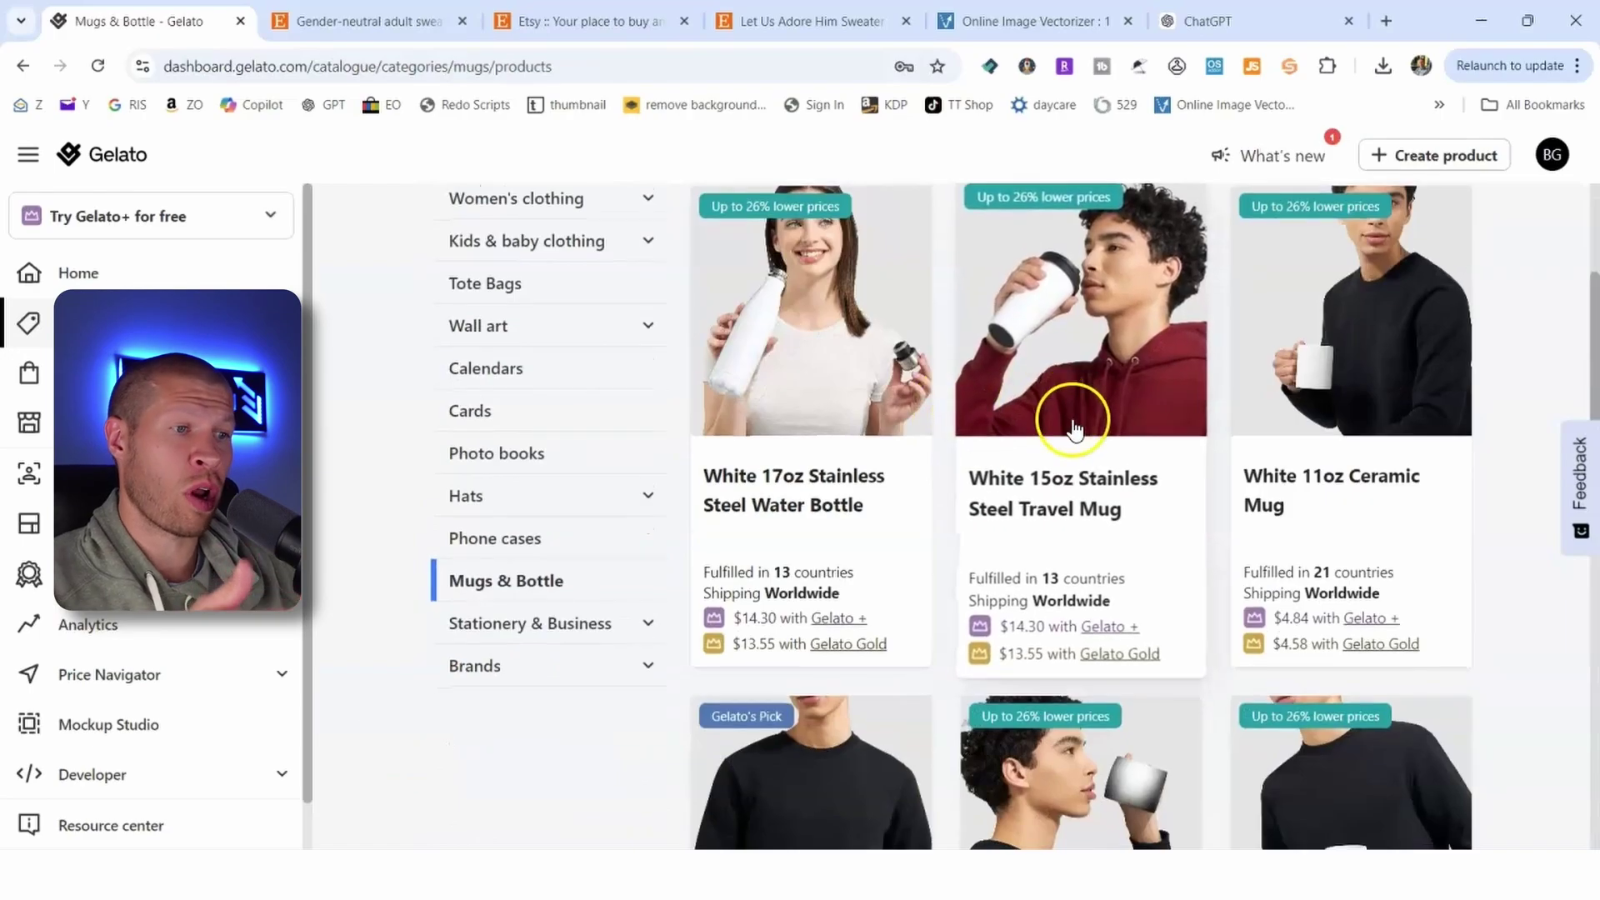
scroll(1061, 404, "down", 5)
left_click(519, 322)
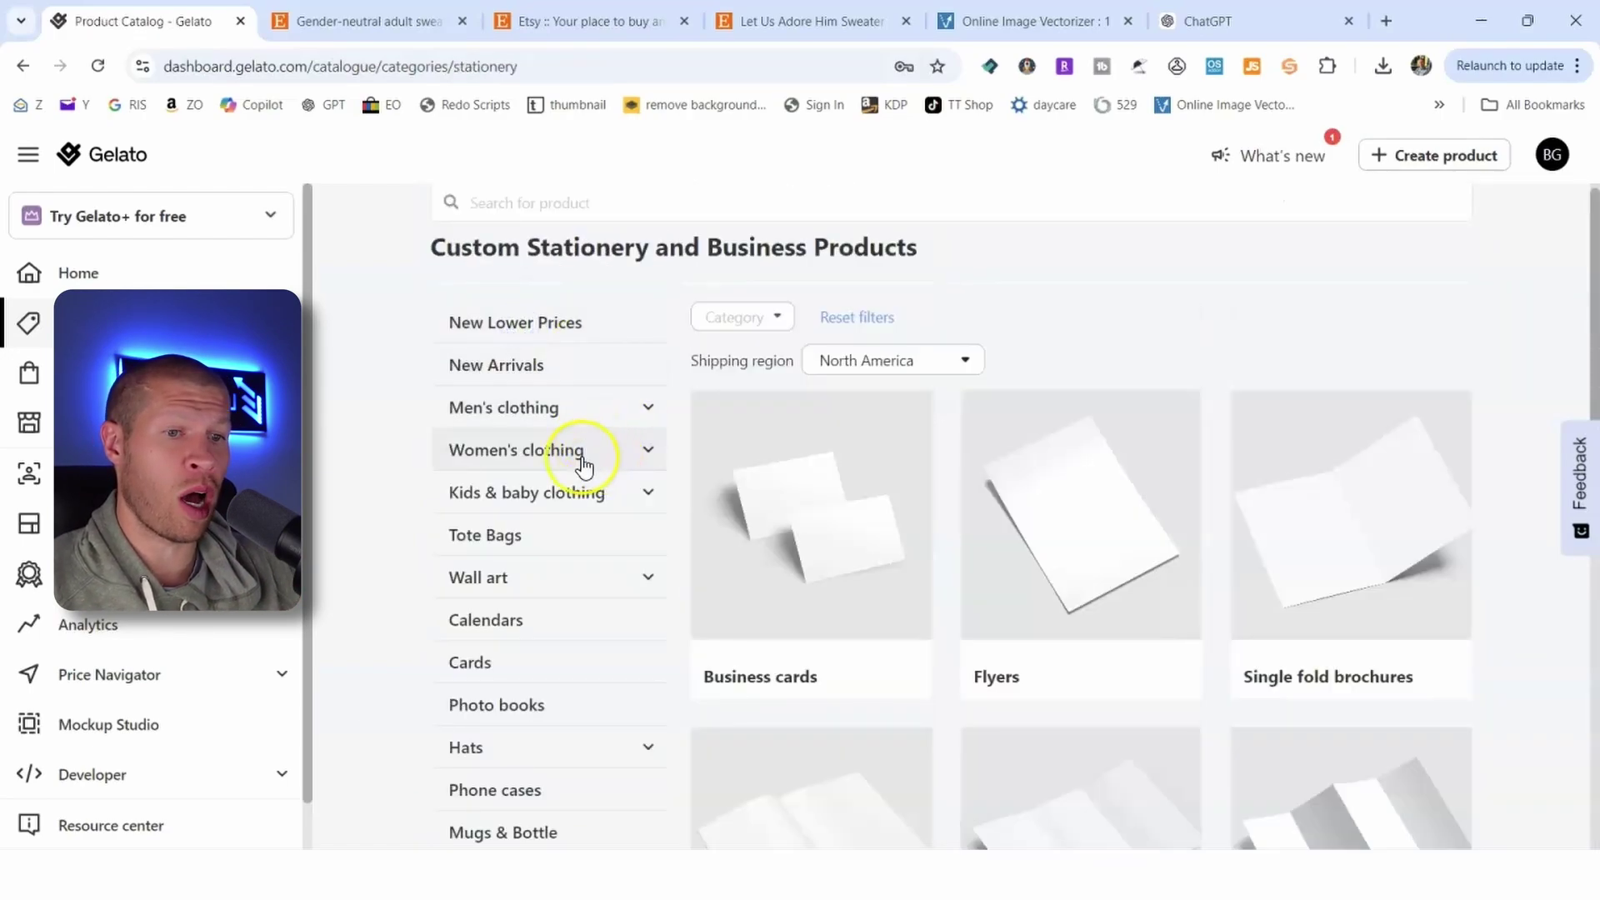
scroll(583, 458, "down", 7)
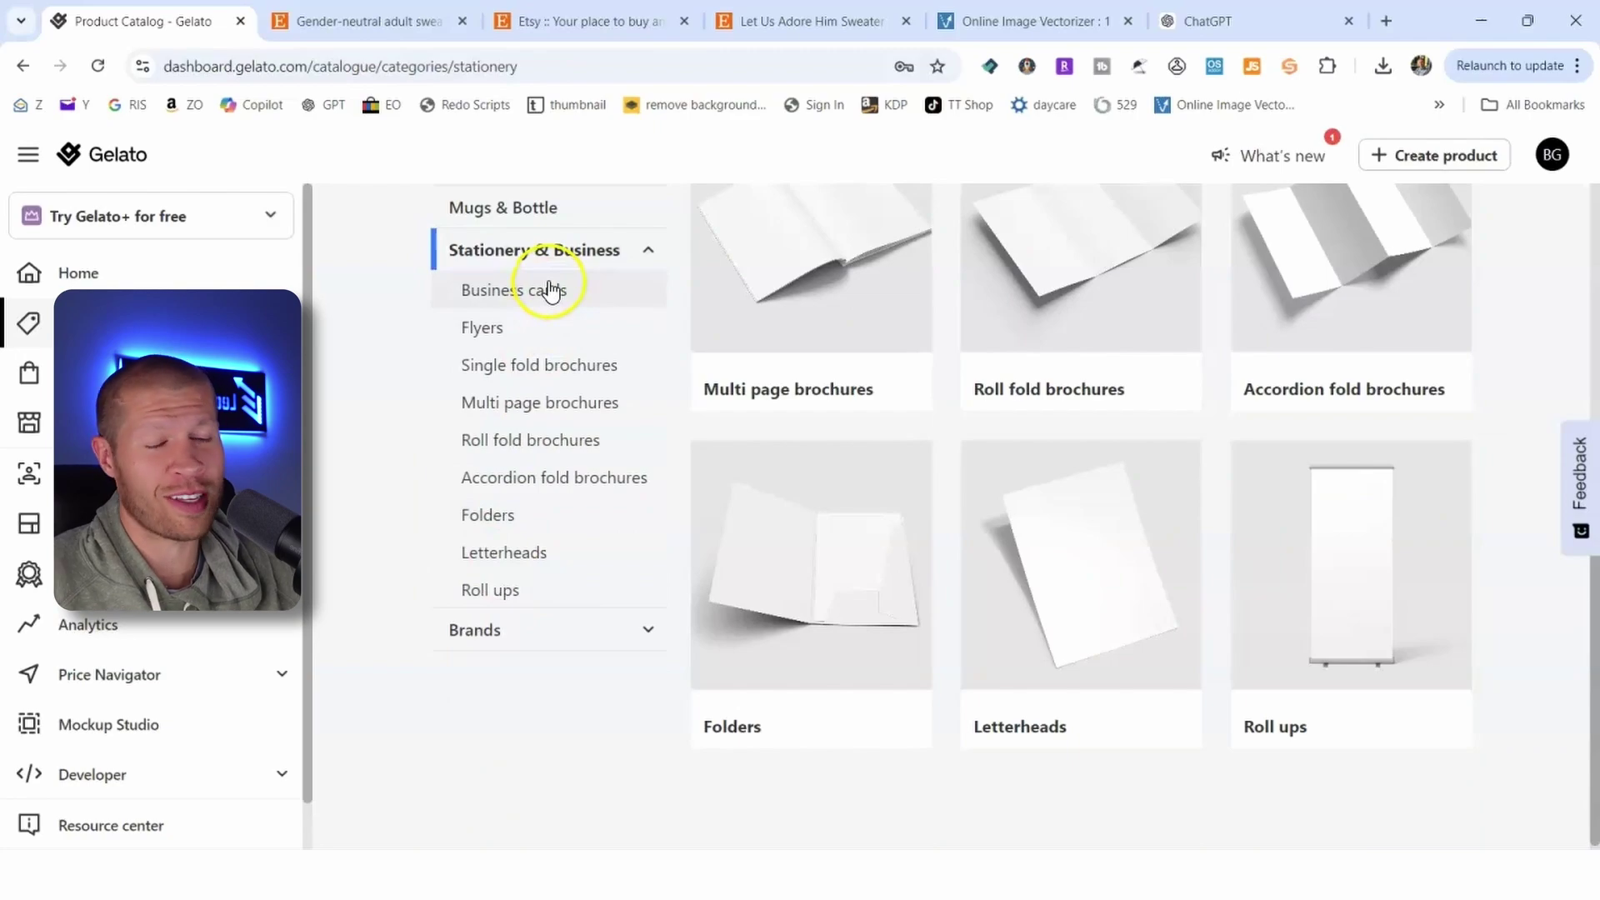
scroll(509, 400, "up", 8)
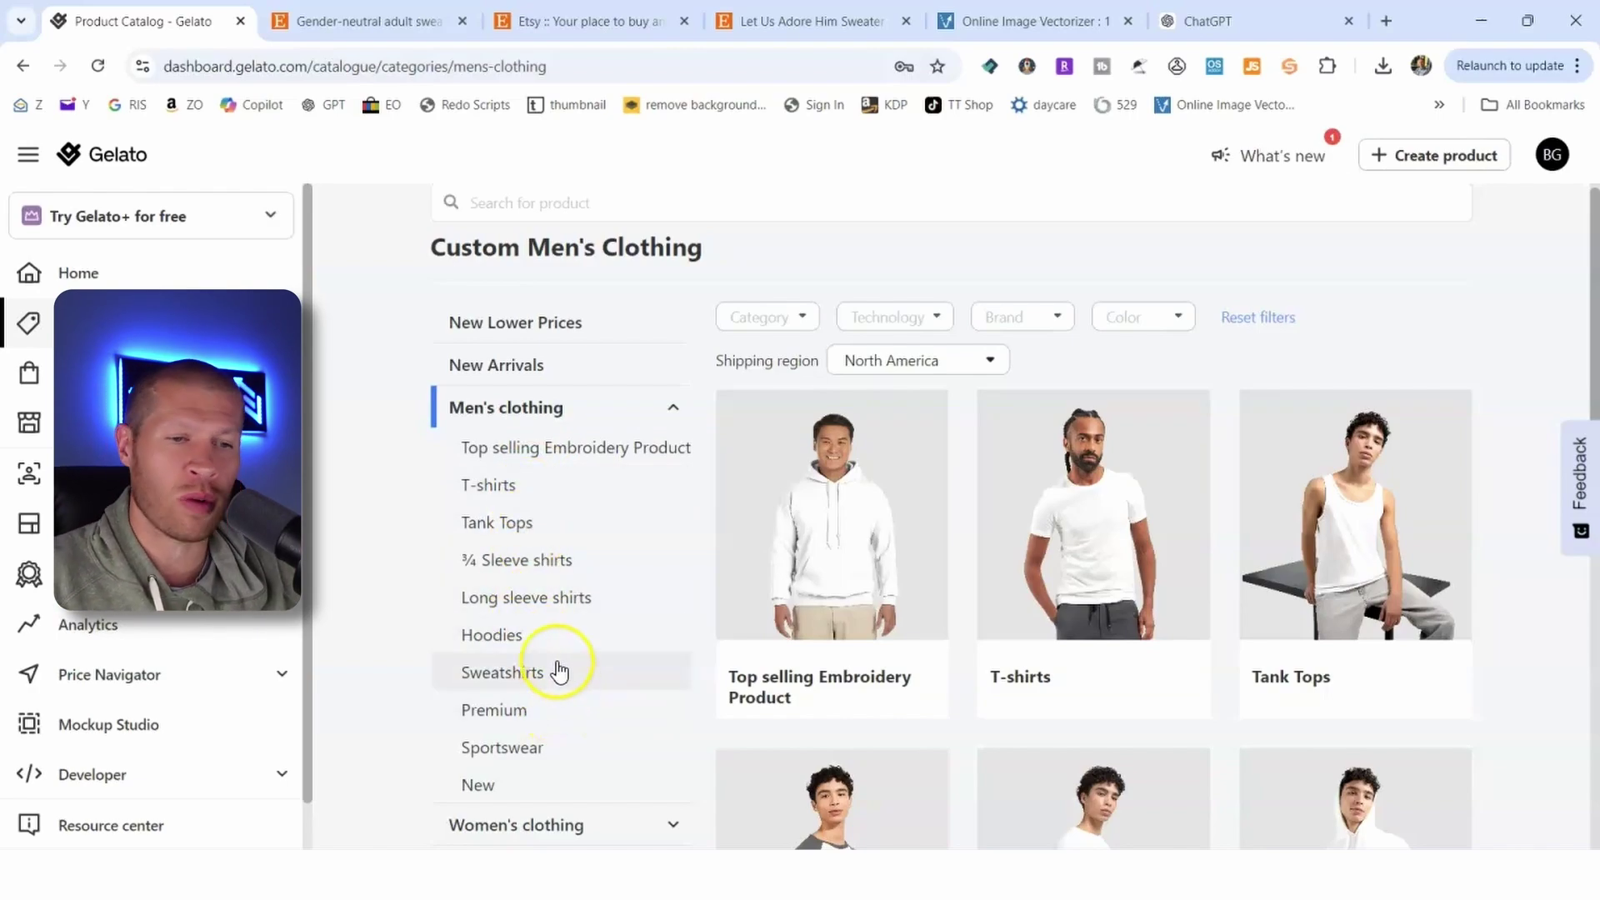
Open the Heavyweight Unisex Crewneck T-shirt | Gildan 5000 from the men's T-shirts category.
left_click(542, 487)
scroll(833, 475, "down", 2)
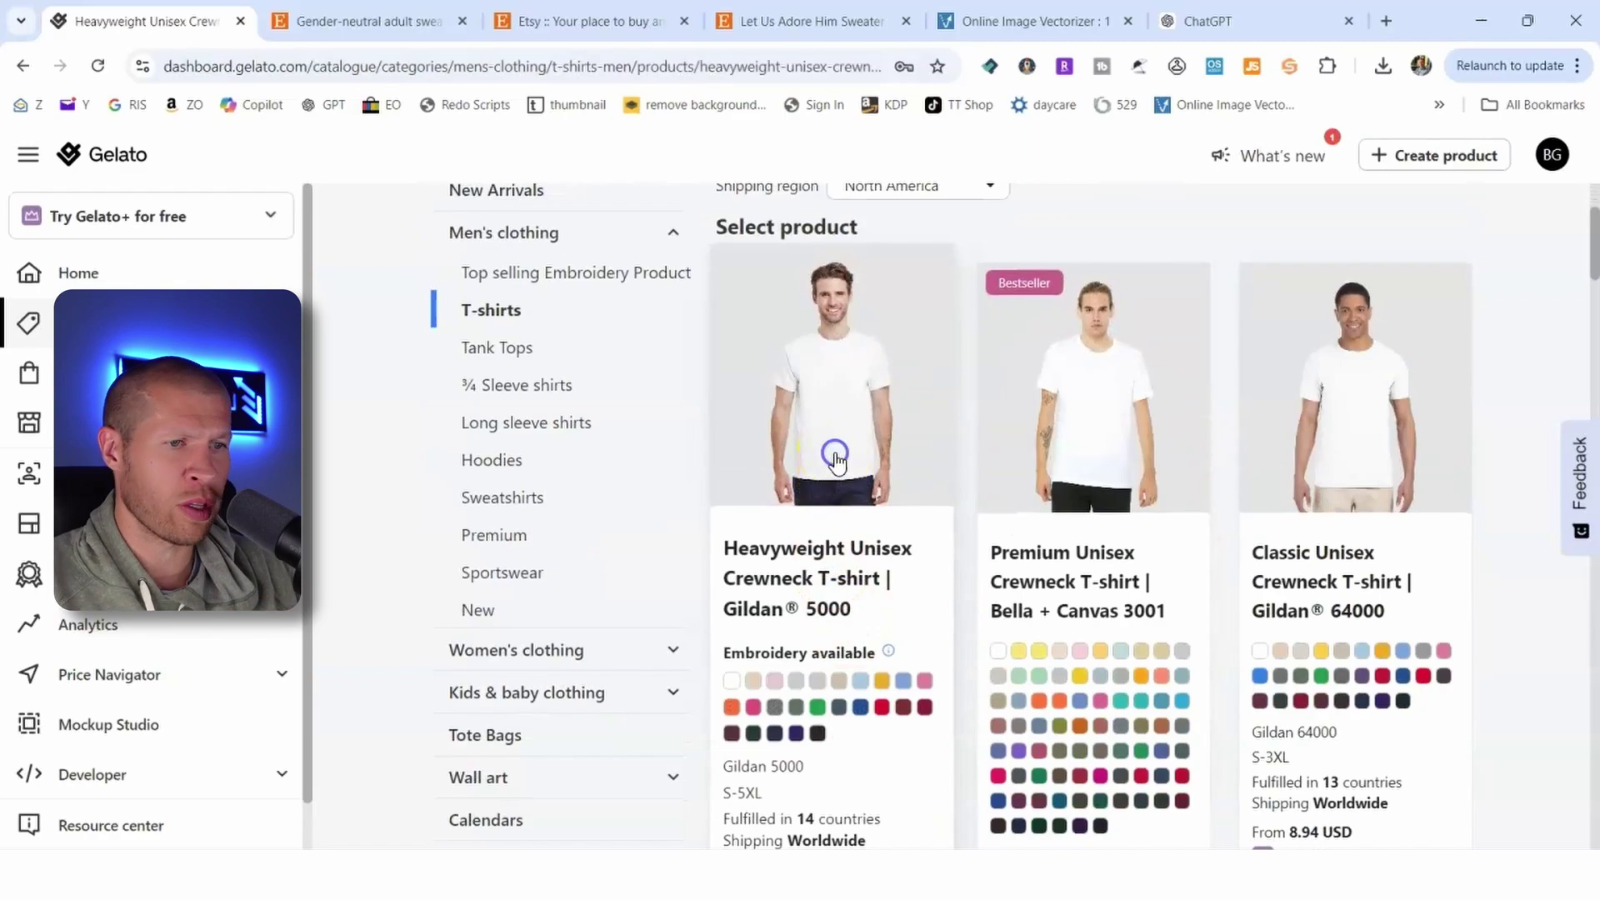
scroll(1035, 590, "down", 3)
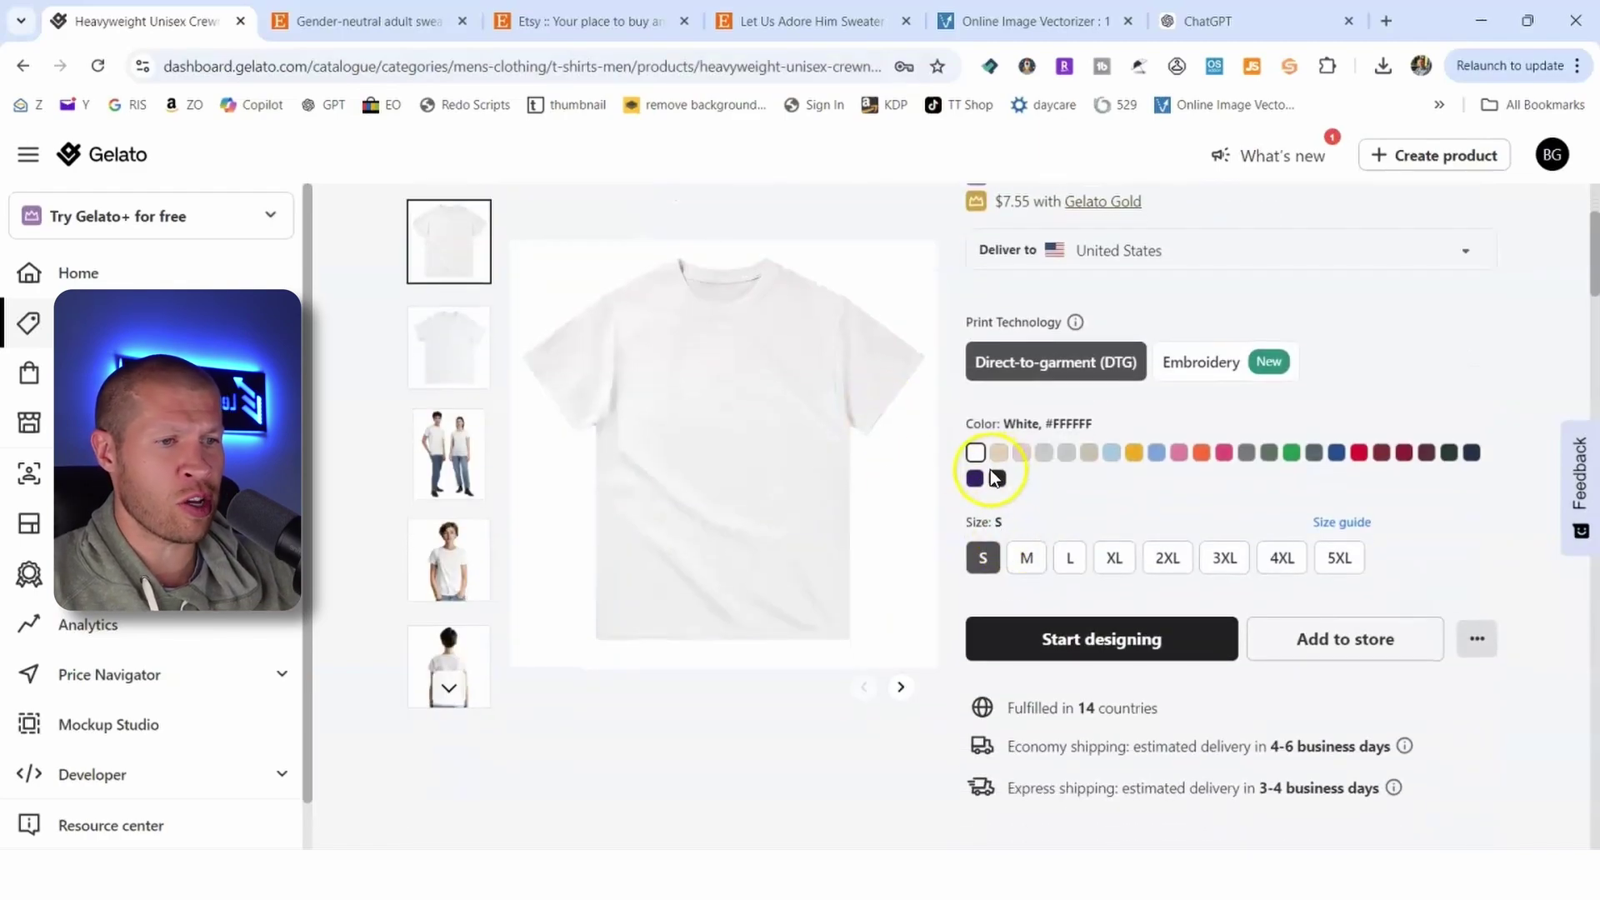
Check the artwork in ChatGPT and set the Gildan 5000 T-shirt's color to Forest Green.
scroll(1067, 508, "down", 1)
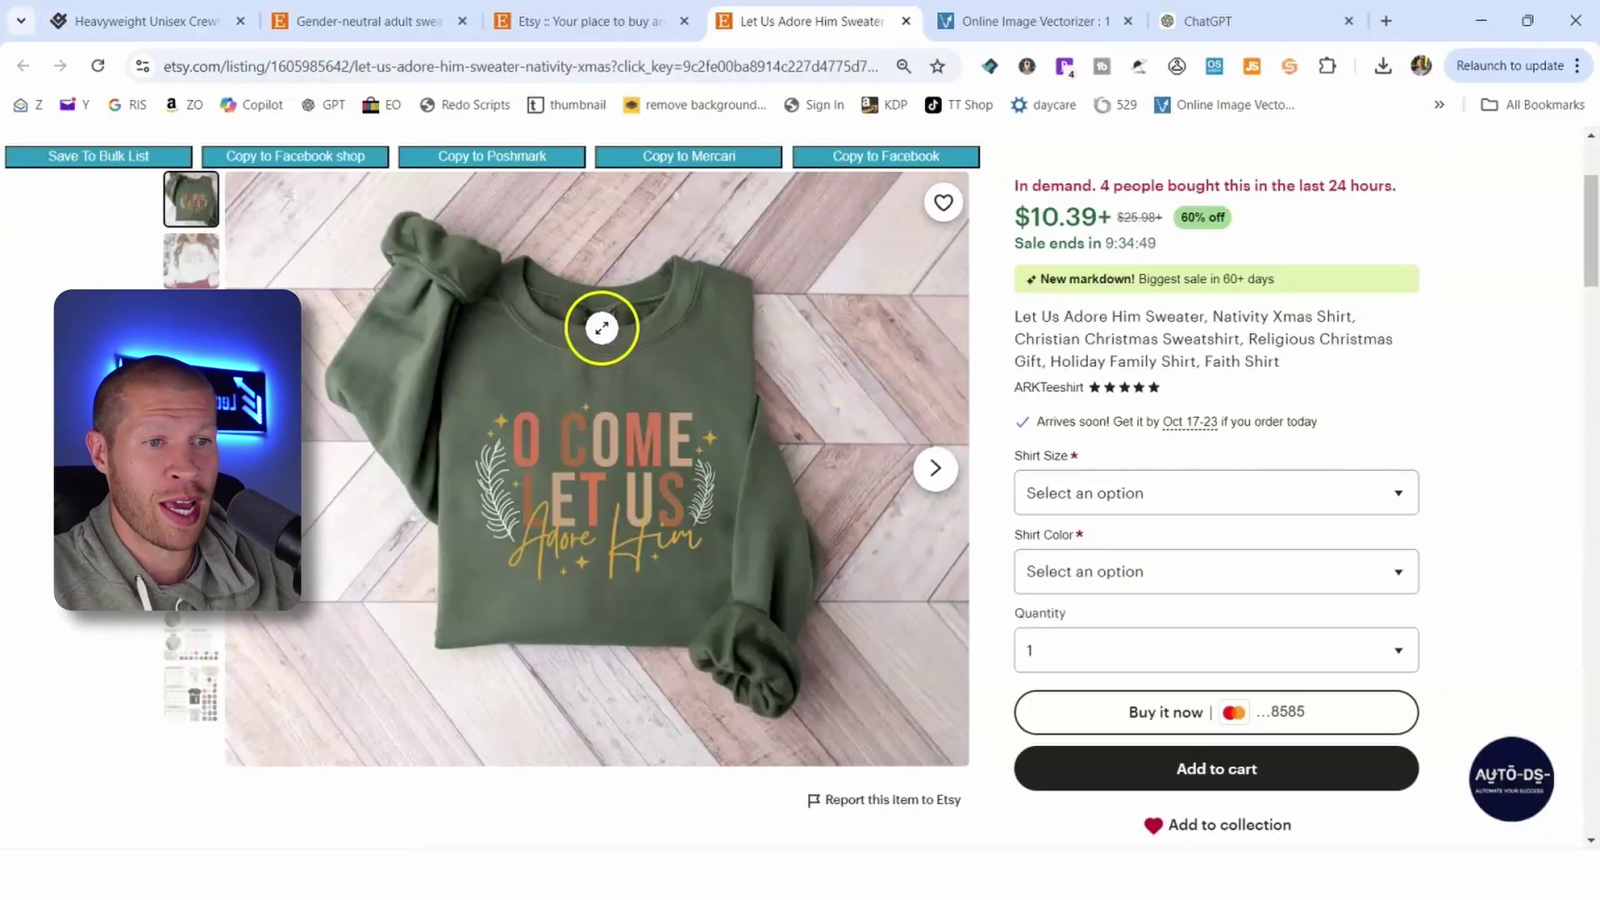
left_click(1217, 21)
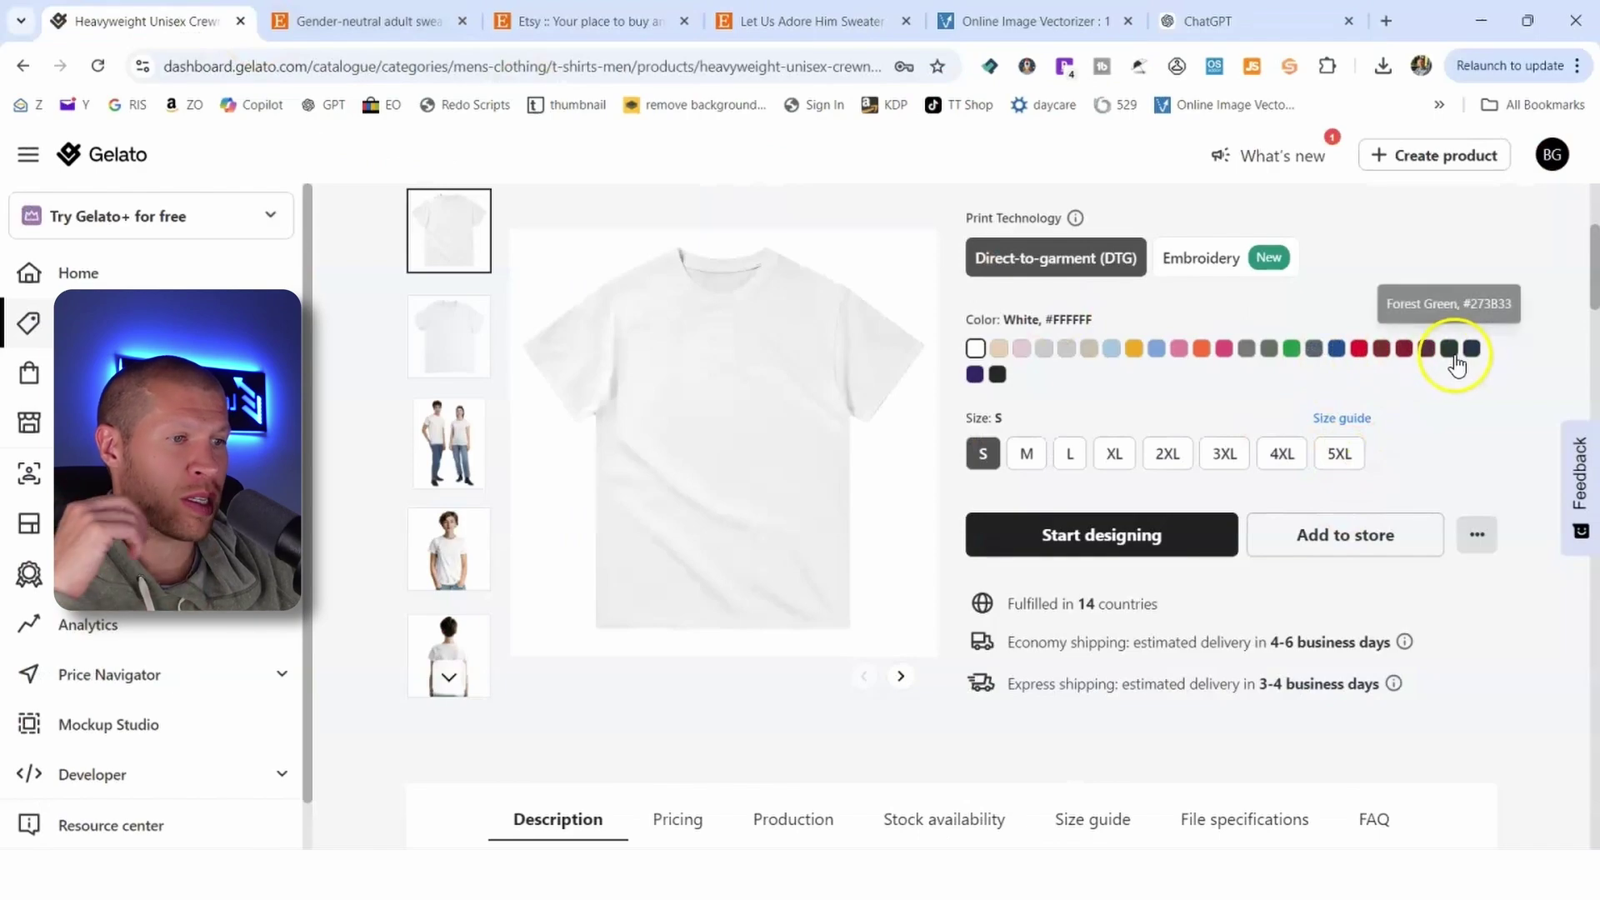
left_click(1451, 350)
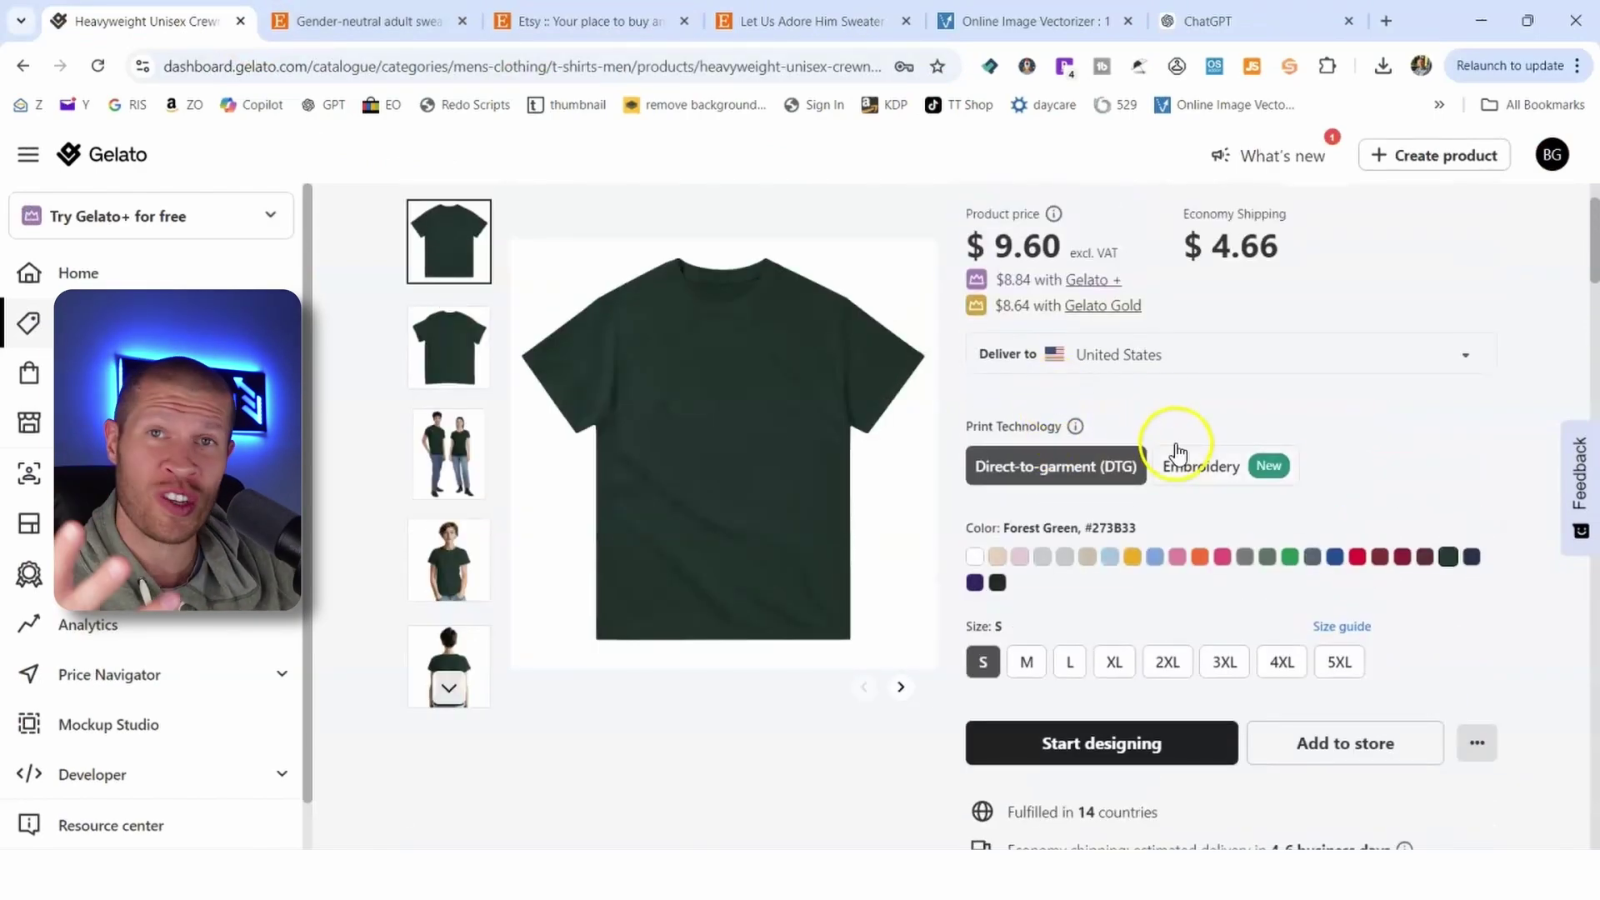
Start designing the Gildan 5000 T-shirt and try a beige garment color before returning to Forest Green.
left_click(1167, 639)
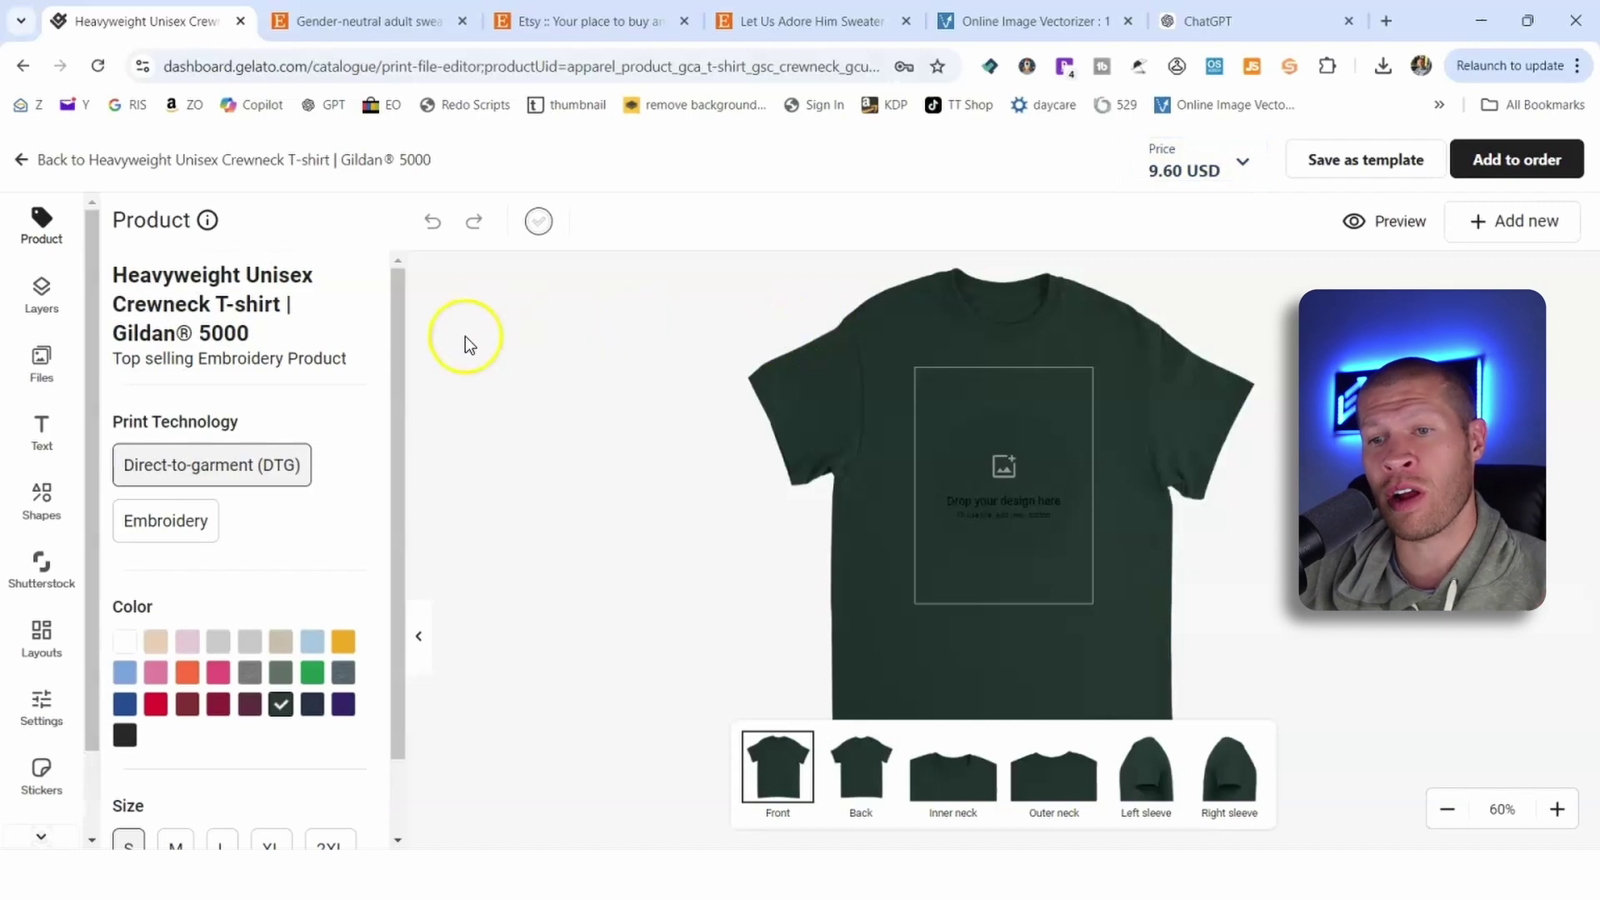
scroll(194, 569, "down", 1)
left_click(155, 583)
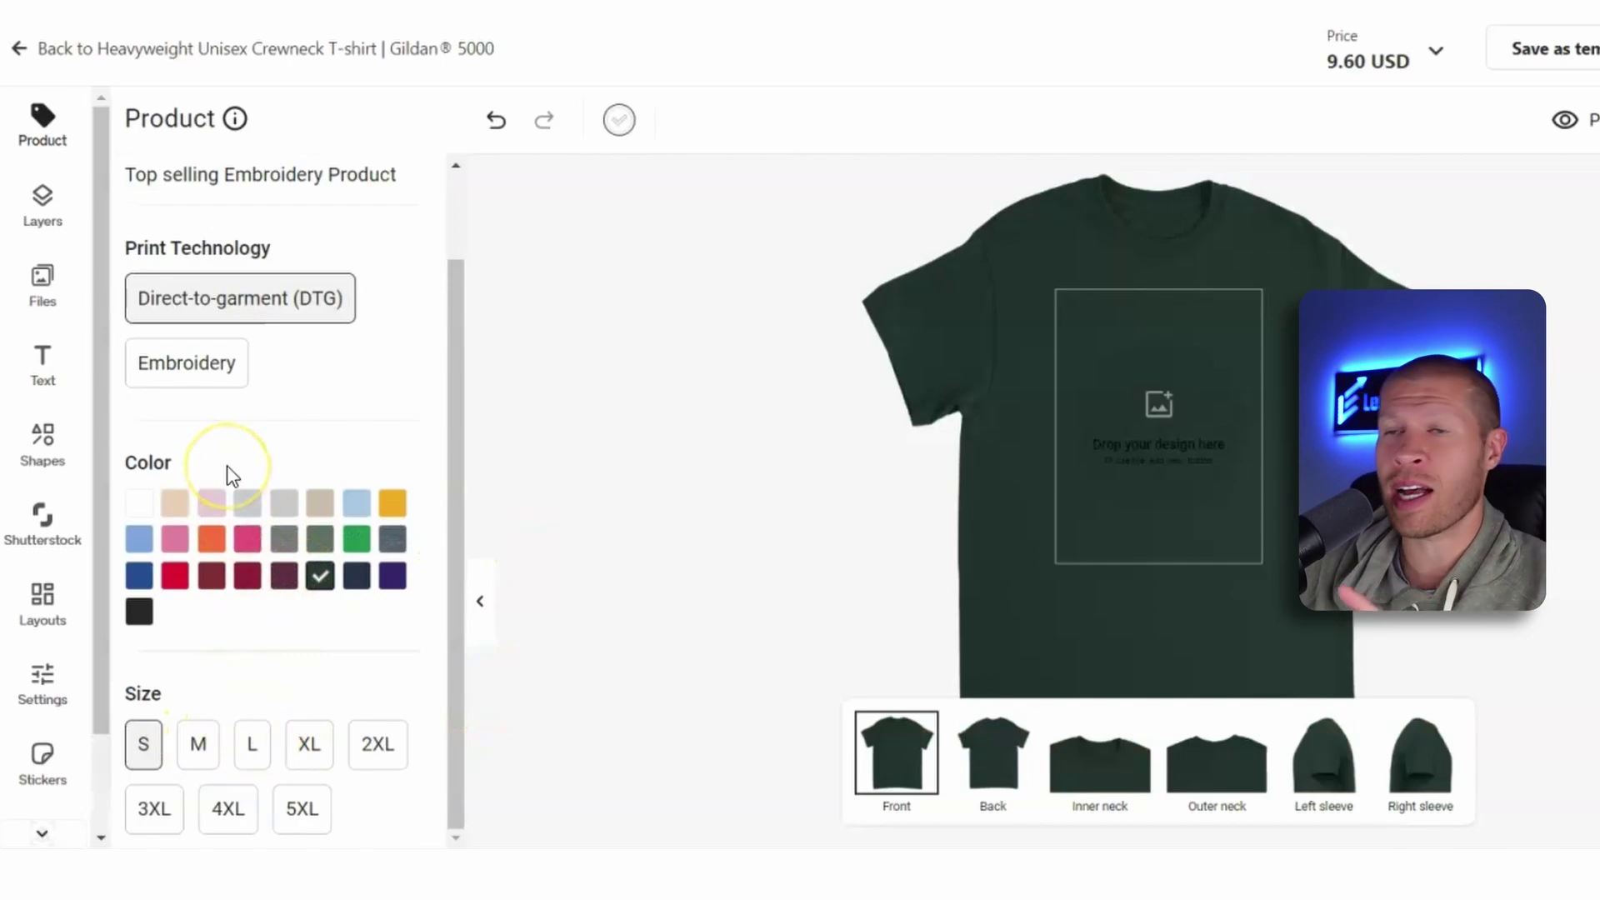
Upload the background-free artwork file "1 (1)" from Downloads onto the front of the Forest Green T-shirt.
left_click(1189, 451)
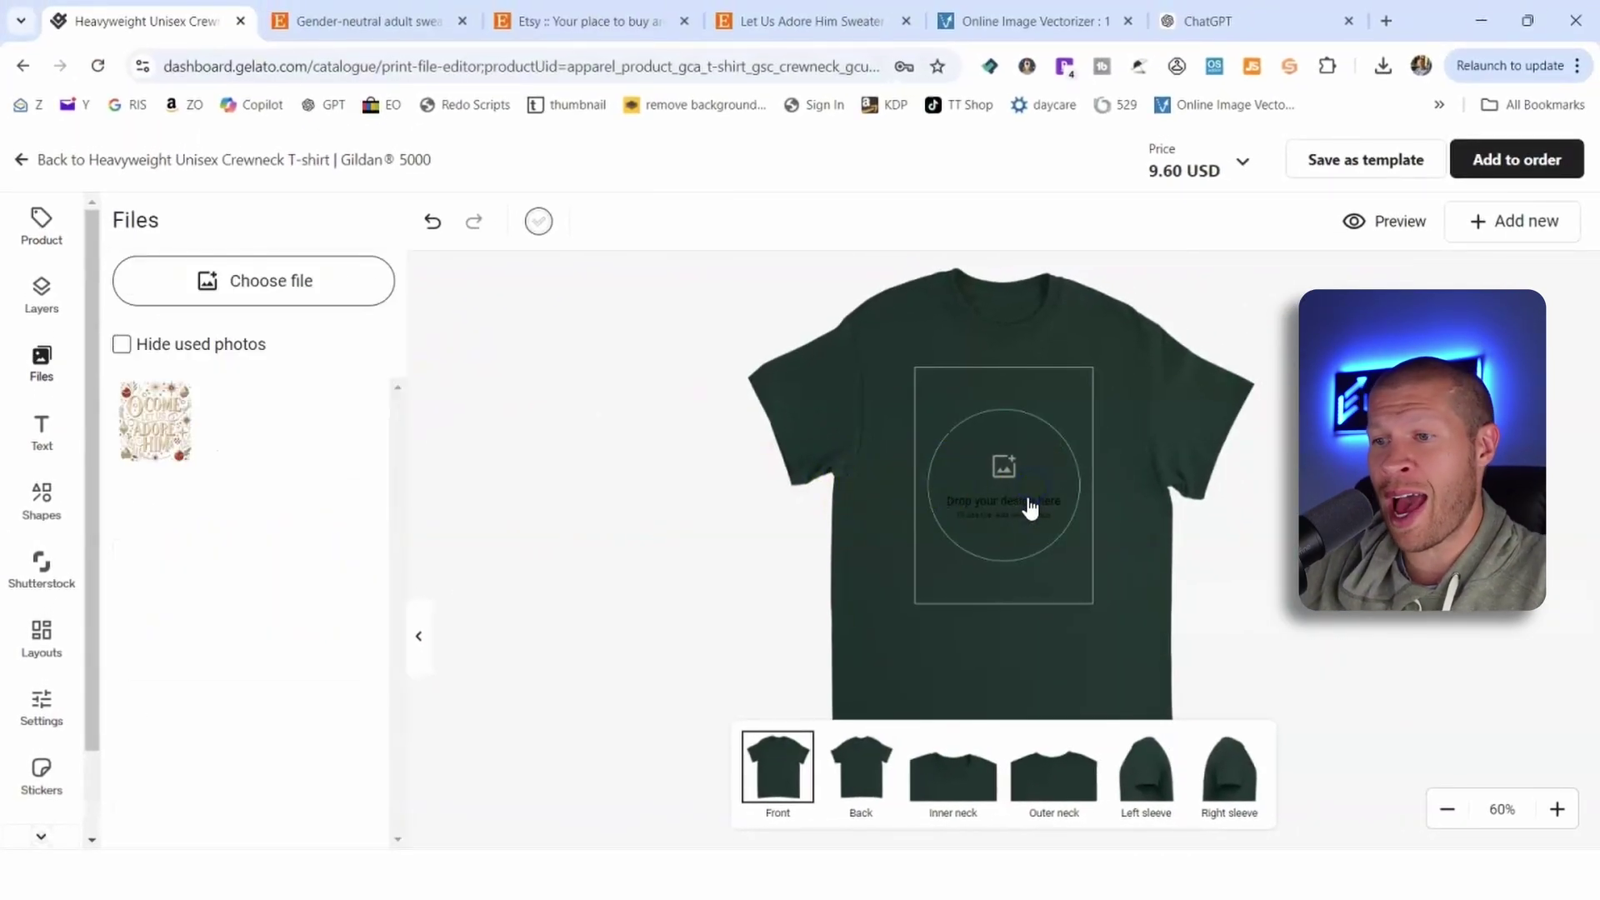
left_click(250, 281)
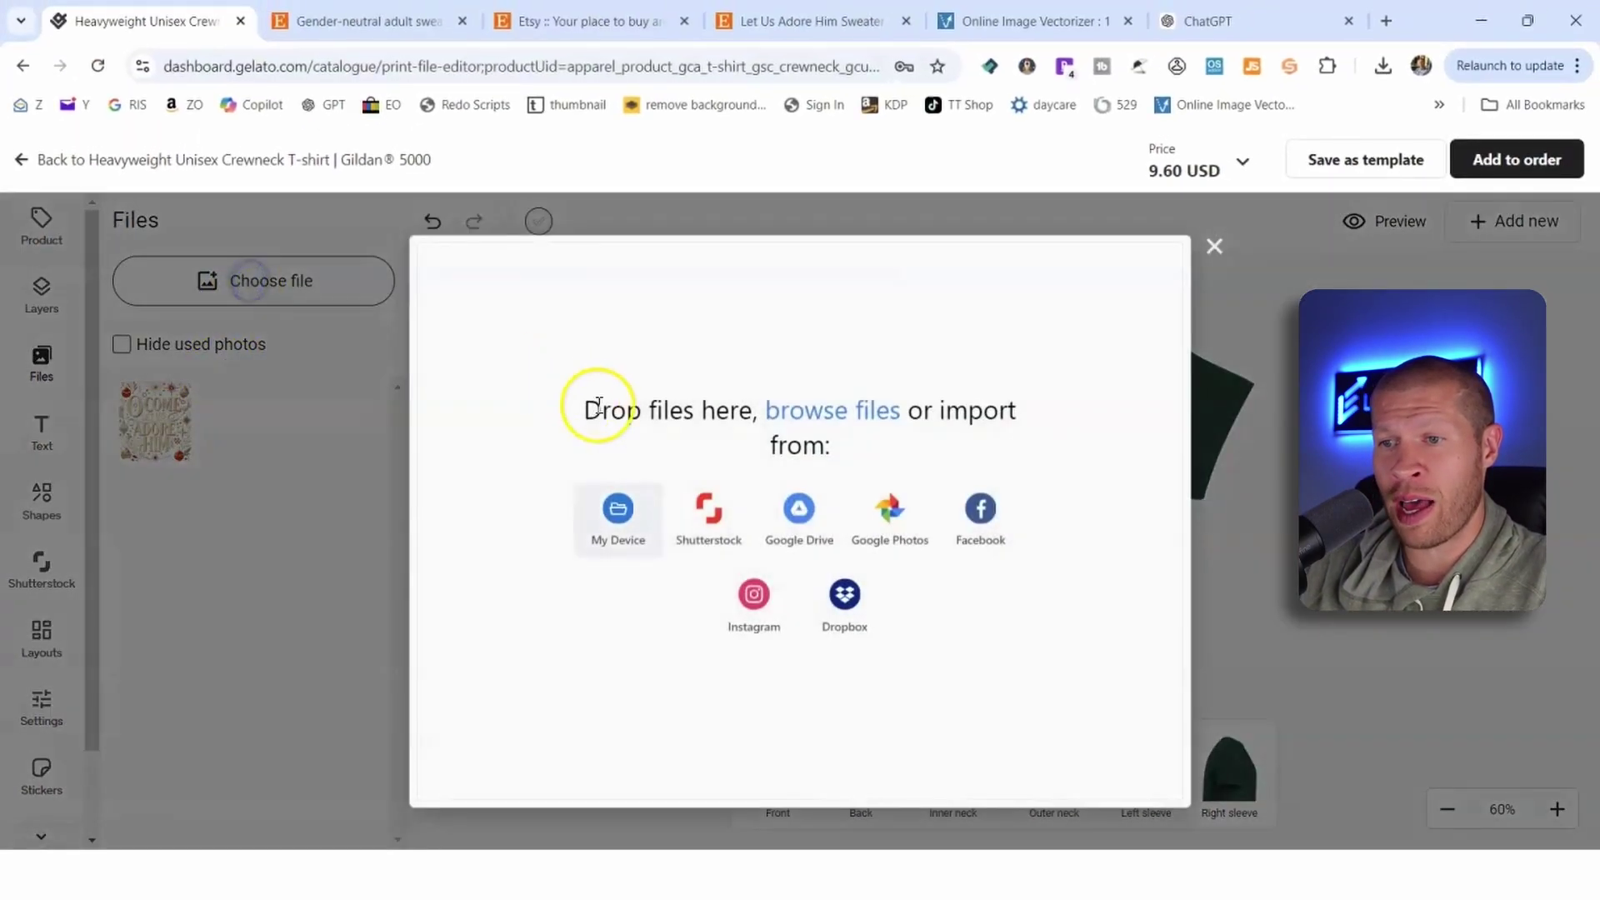
left_click(637, 521)
left_click(419, 202)
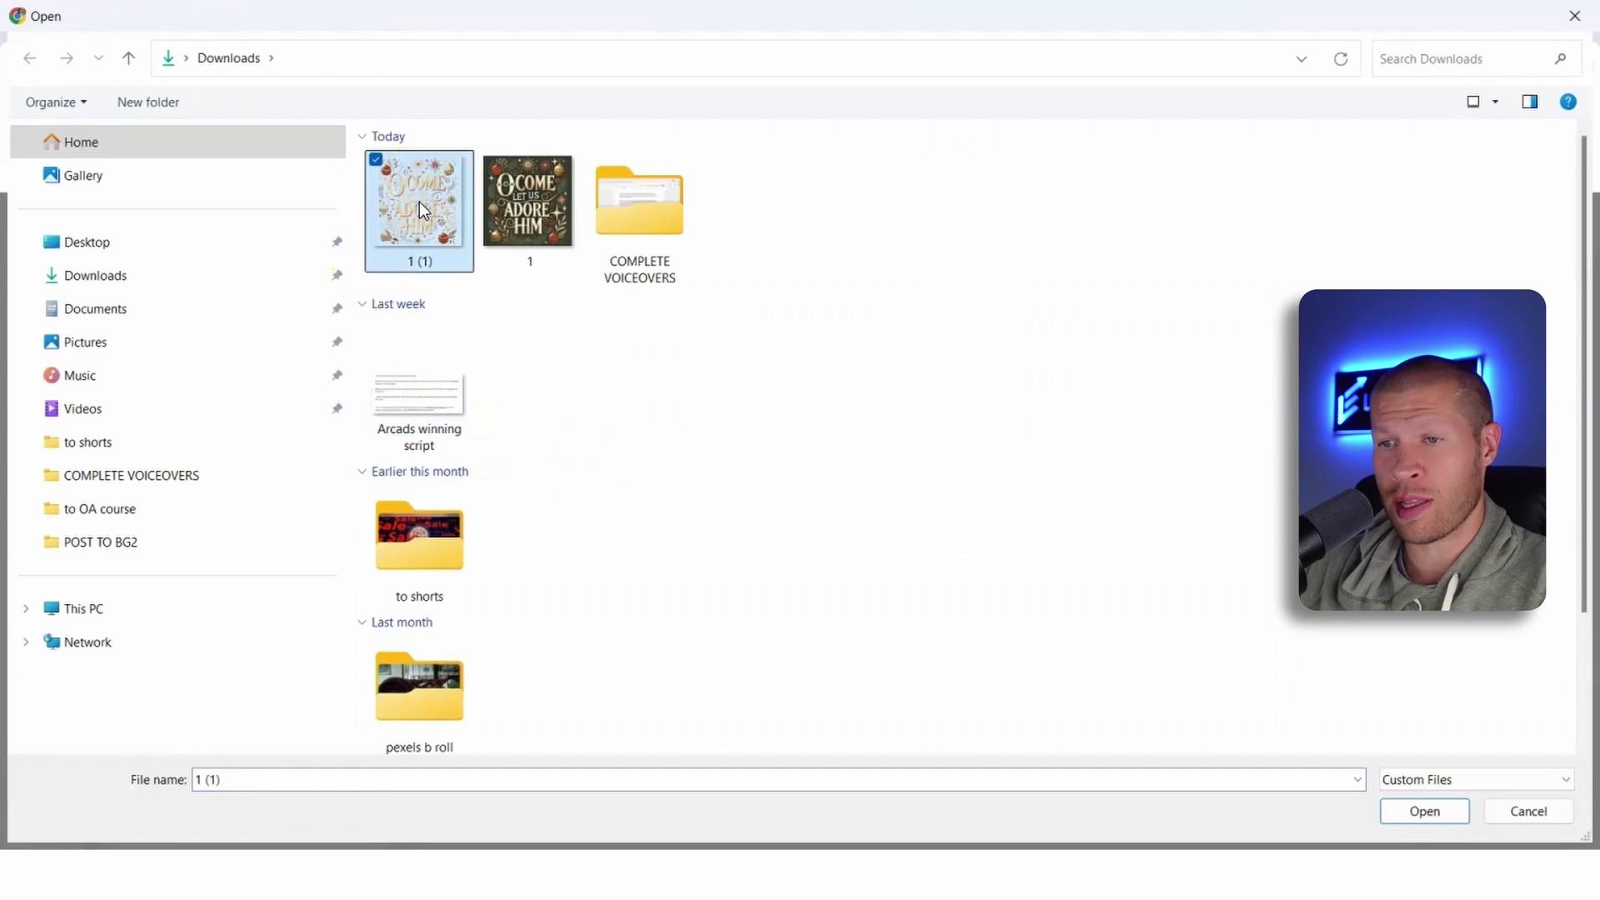
double_click(418, 198)
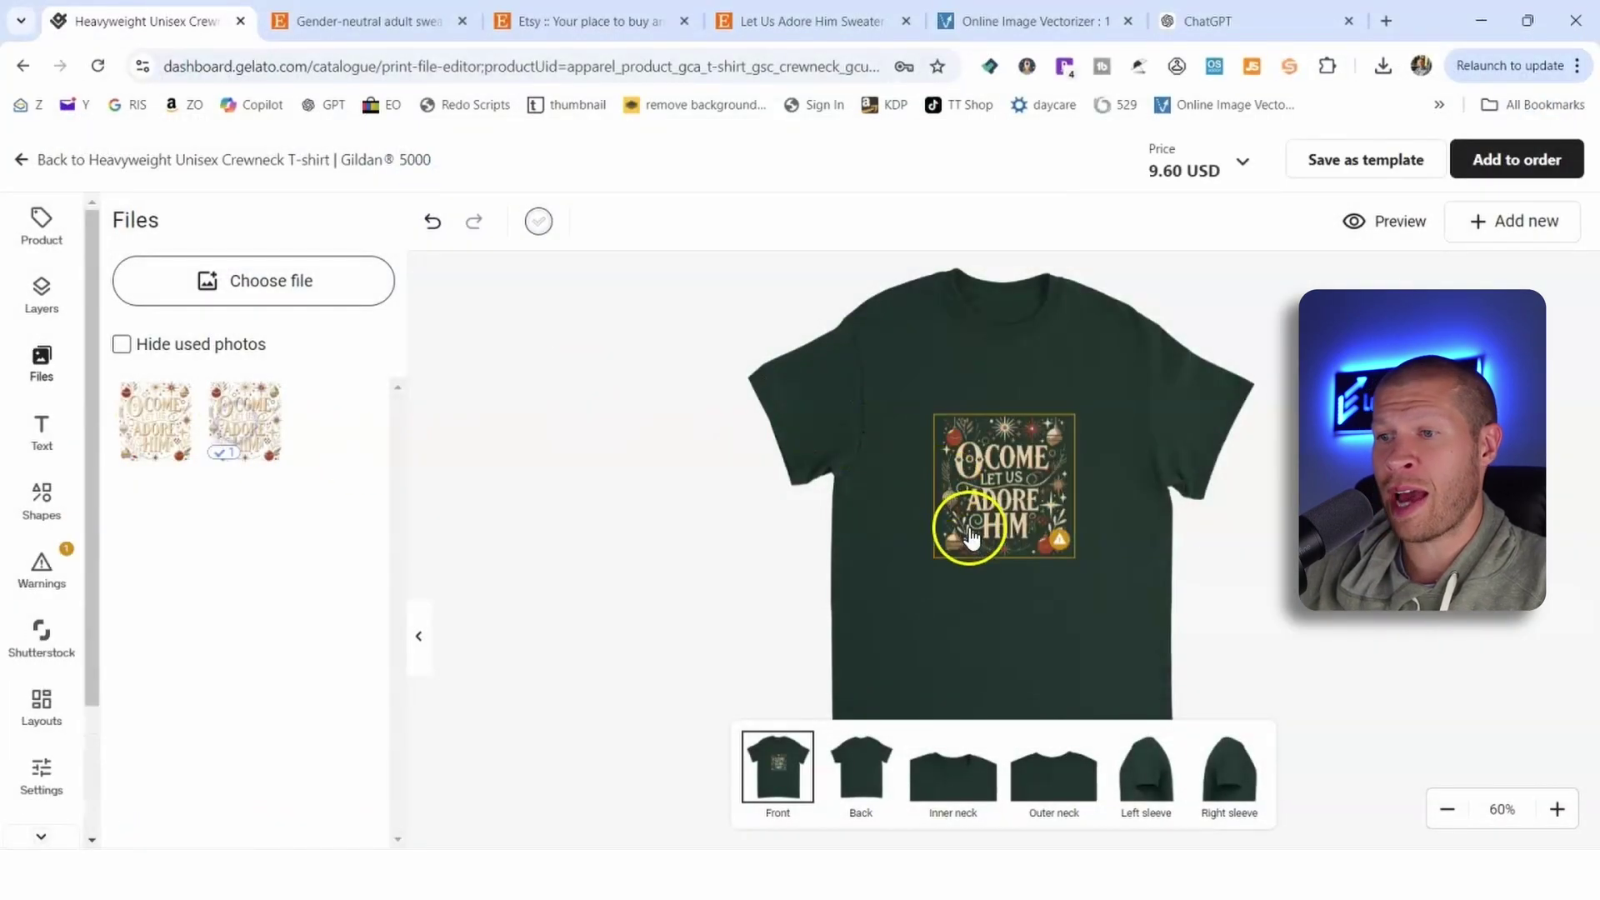
Enlarge the artwork on the green T-shirt to span the width of the front print area.
left_click(1001, 494)
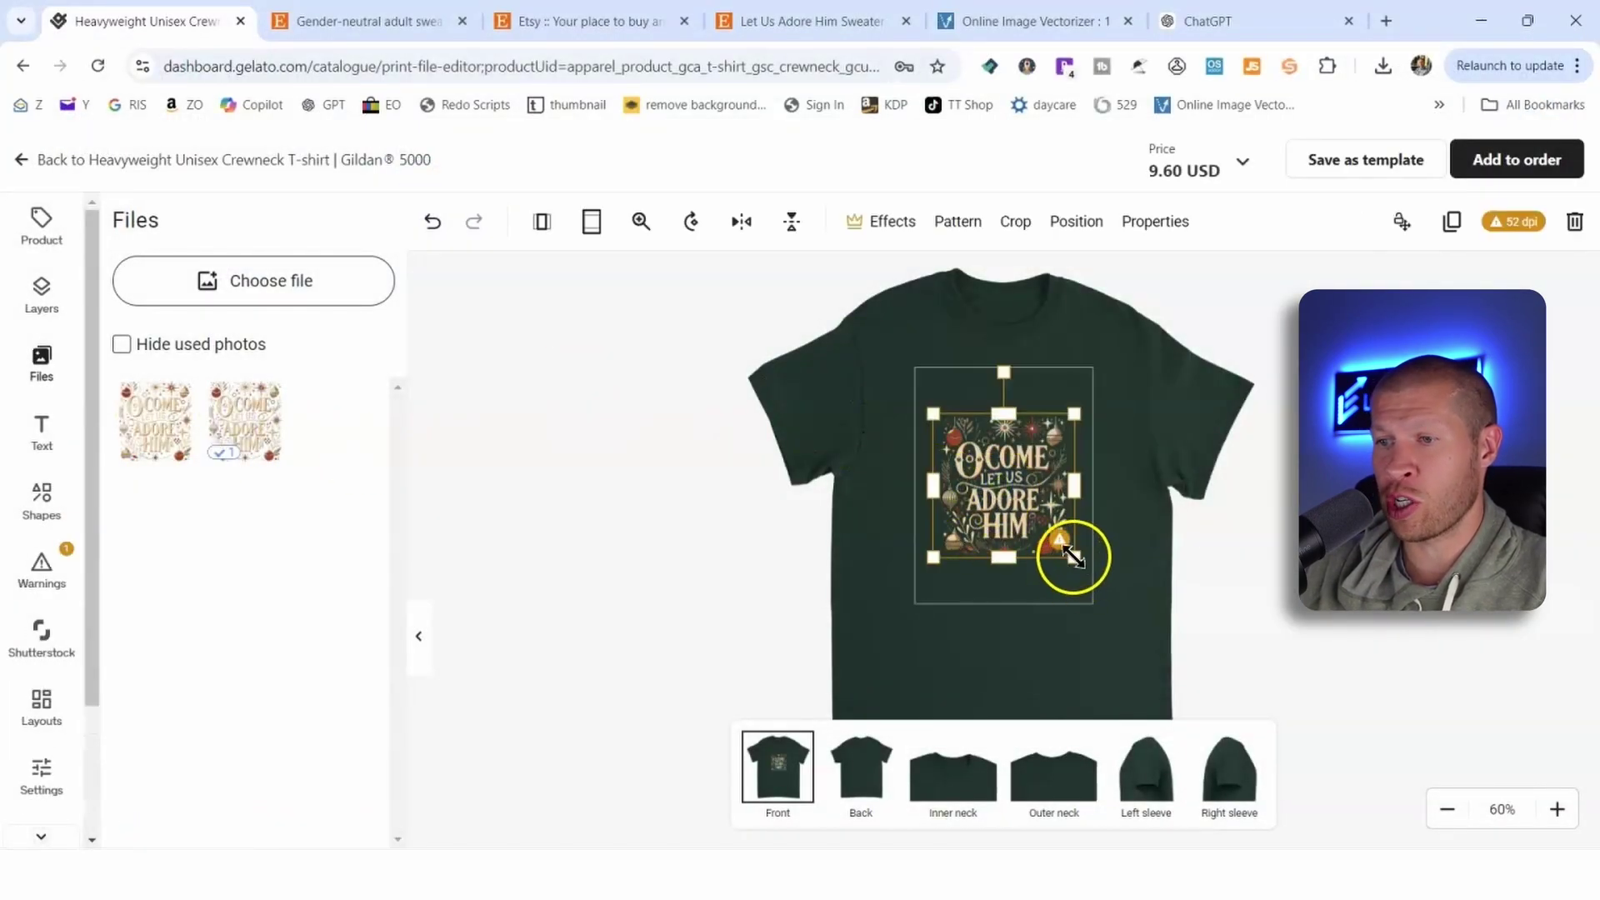
left_click(1294, 461)
left_click(1001, 407)
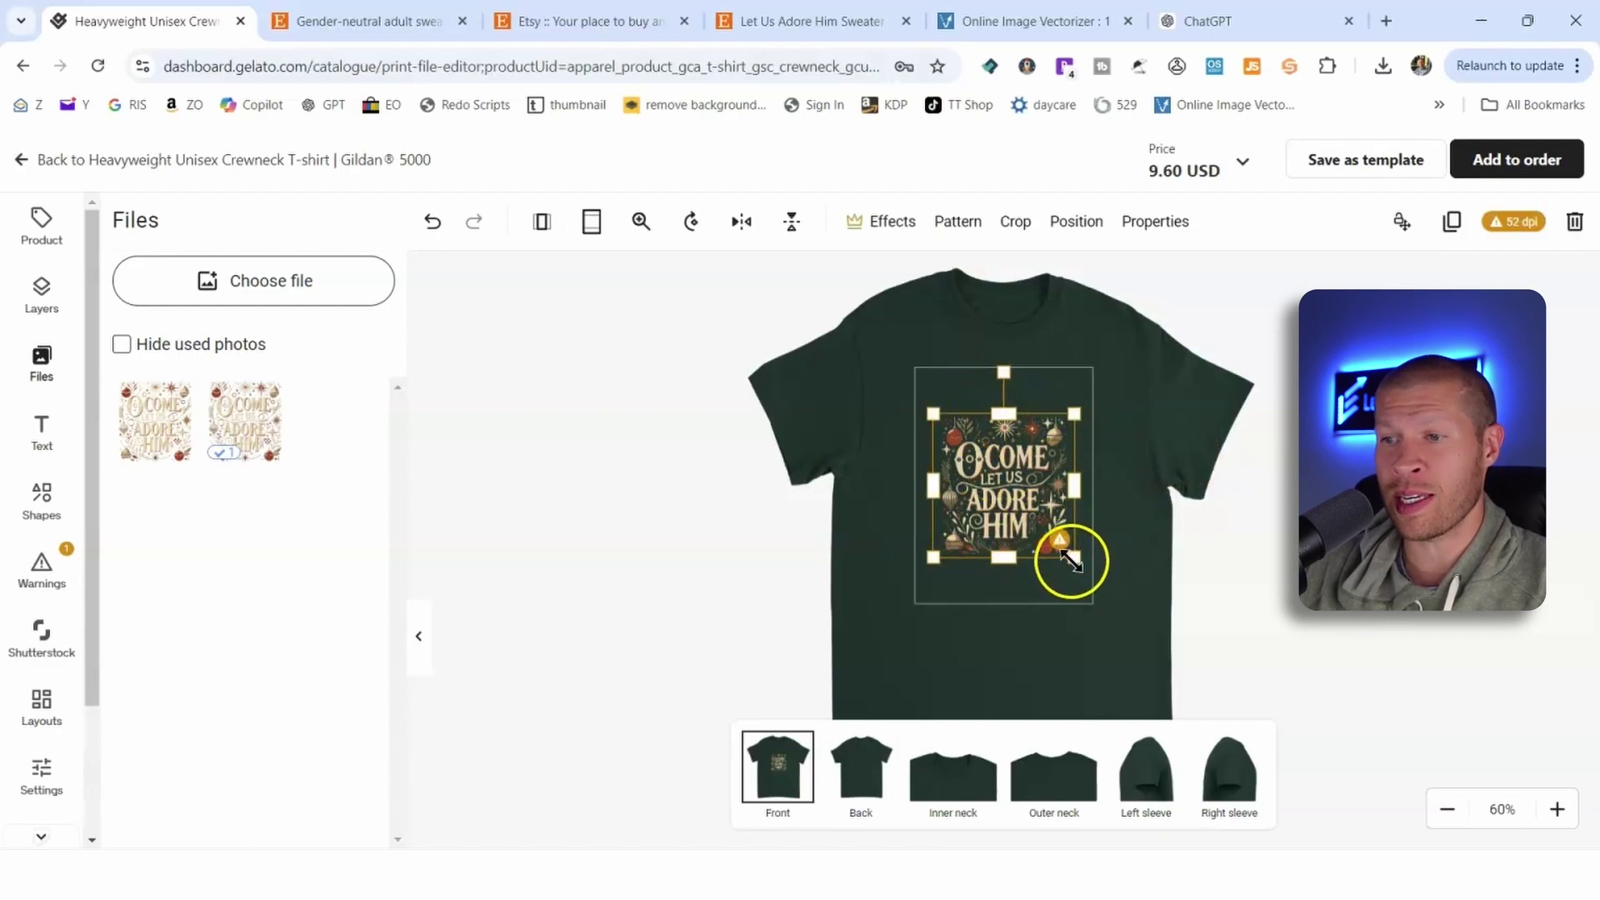
mouse_move(1072, 561)
left_mouse_down()
mouse_move(1101, 591)
mouse_move(1061, 543)
left_mouse_up()
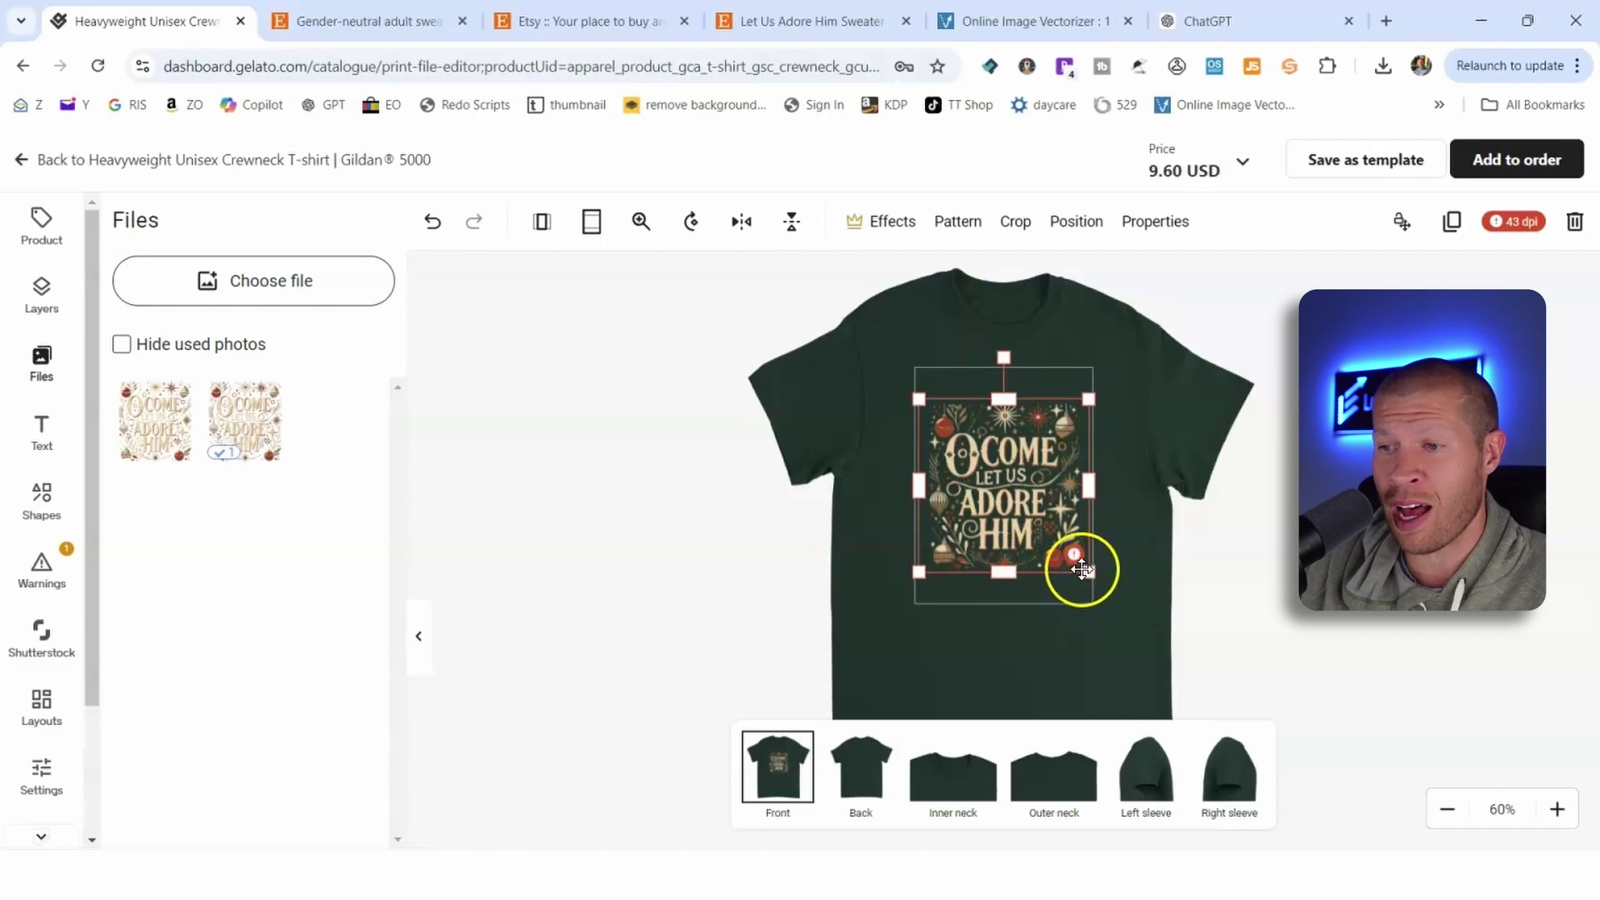
Try enlarging the artwork beyond the print area, undo the last change, and refit it to the print area's width.
left_click_drag(1082, 570, 1141, 631)
left_click(1060, 540)
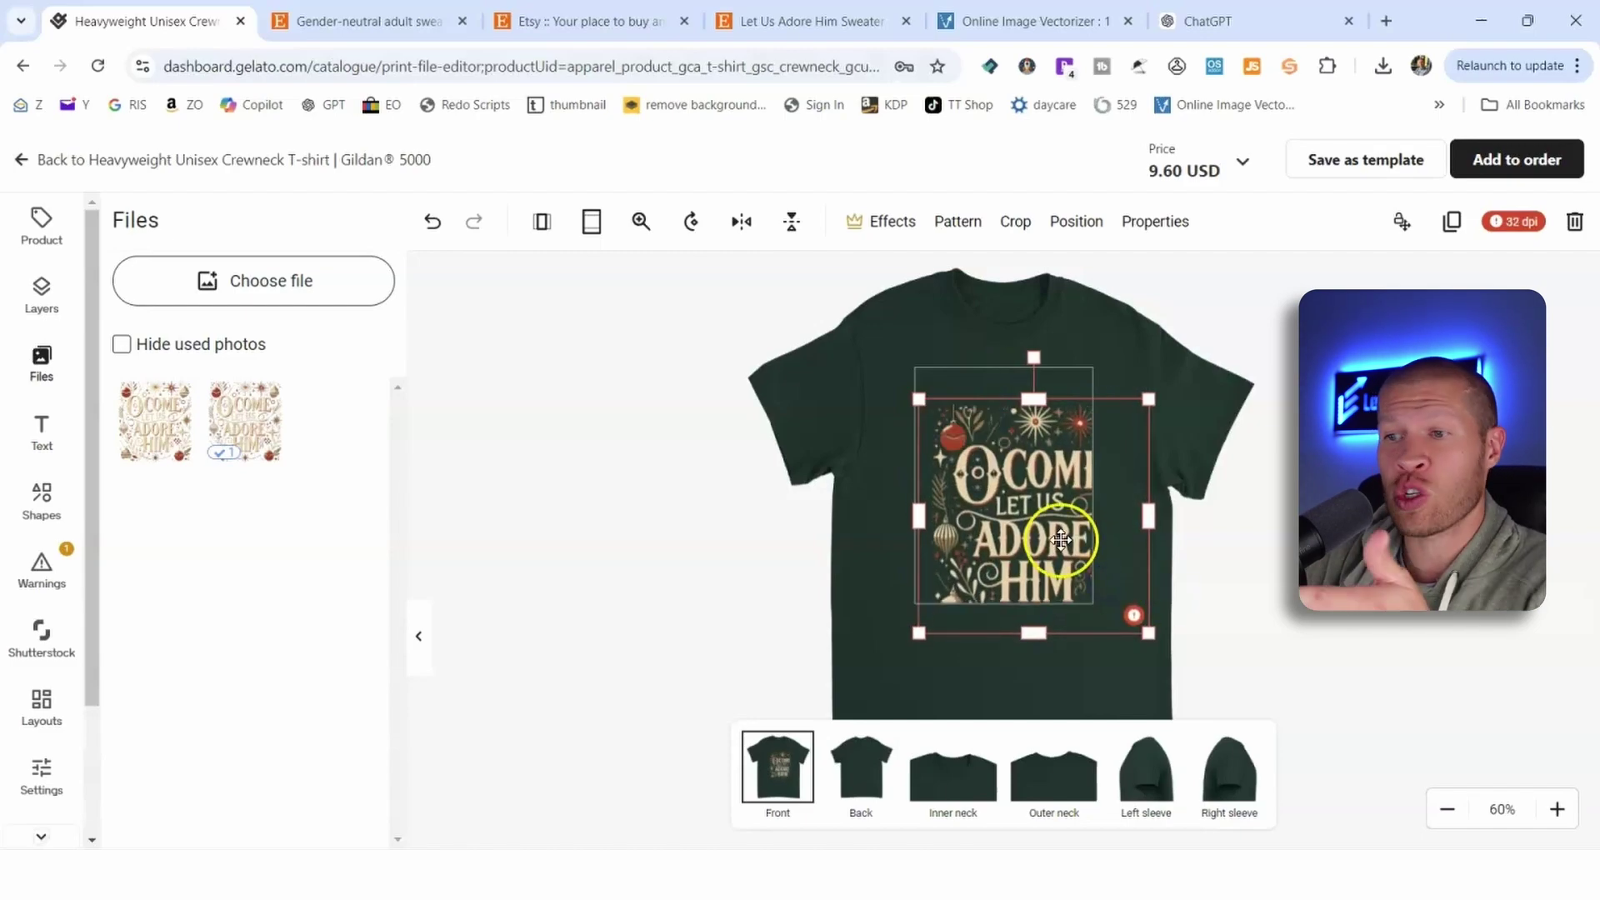
left_click_drag(1060, 541, 1023, 501)
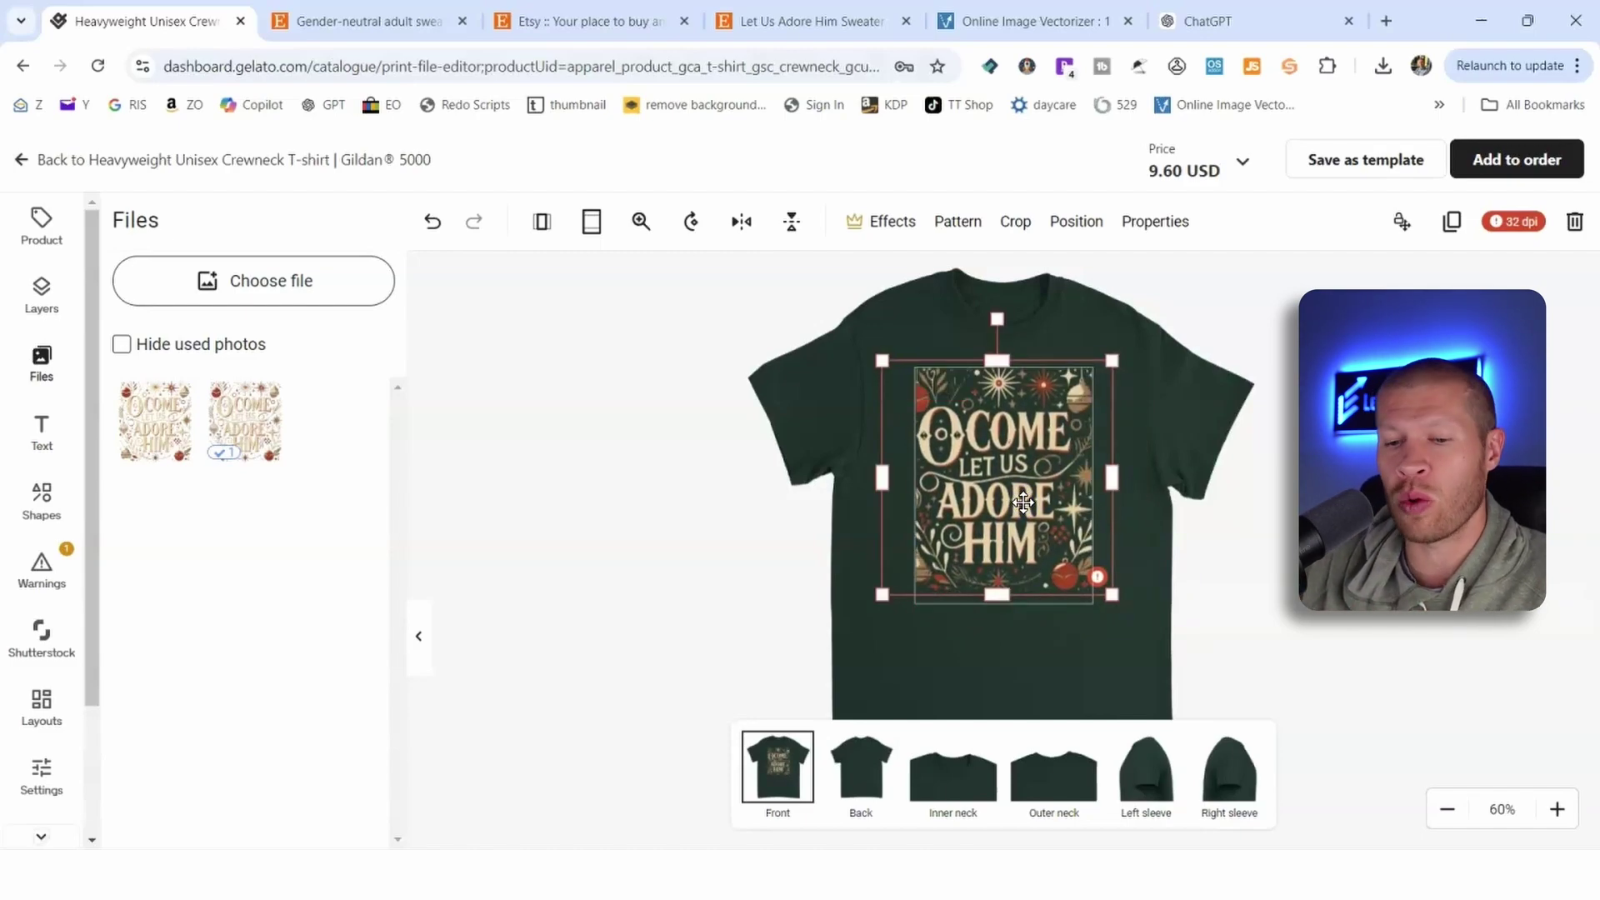
key("ctrl+z")
left_click_drag(1093, 602, 1073, 548)
key("Escape")
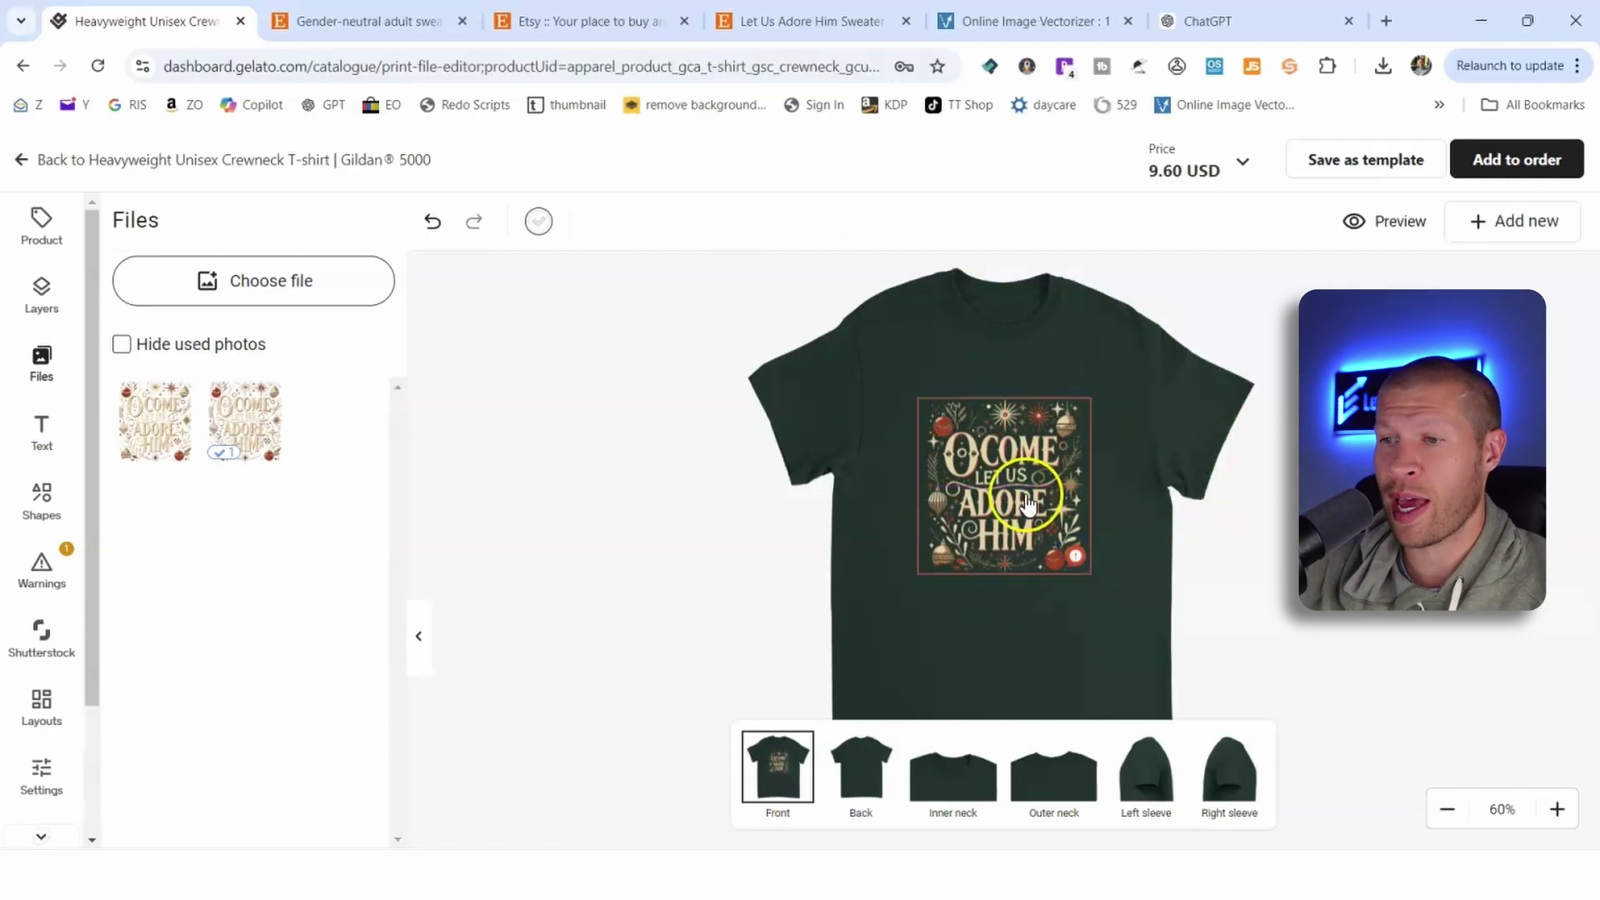
Inspect the artwork on the green T-shirt up close and compare it with the Etsy sweatshirt listing and the ChatGPT original.
scroll(1284, 384, "up", 6)
scroll(1284, 383, "down", 2)
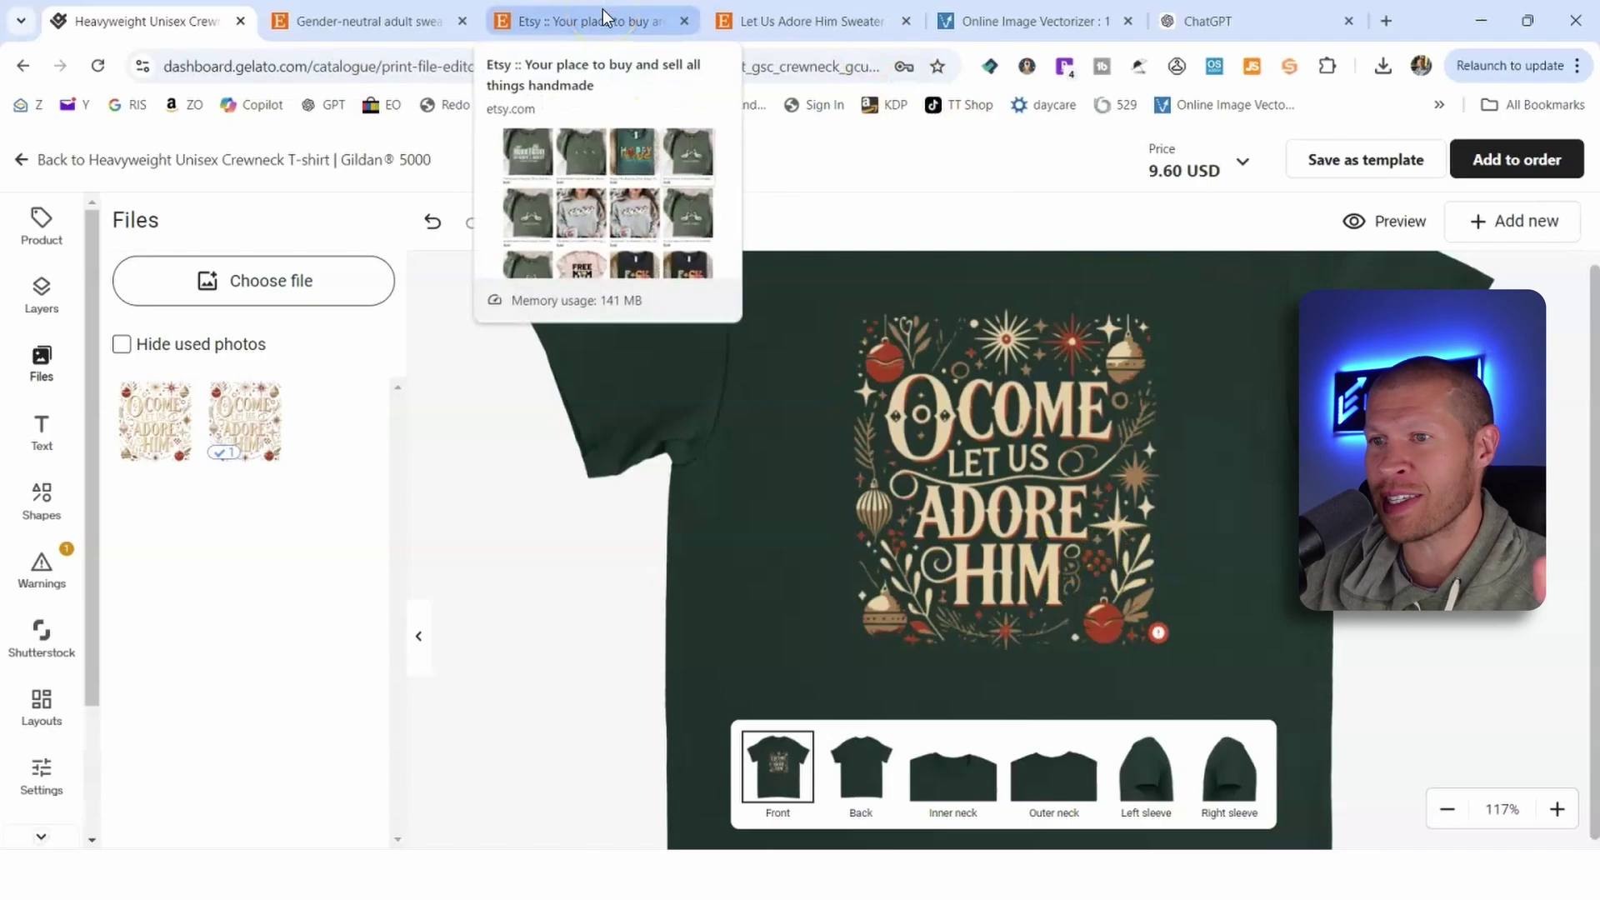
left_click(776, 20)
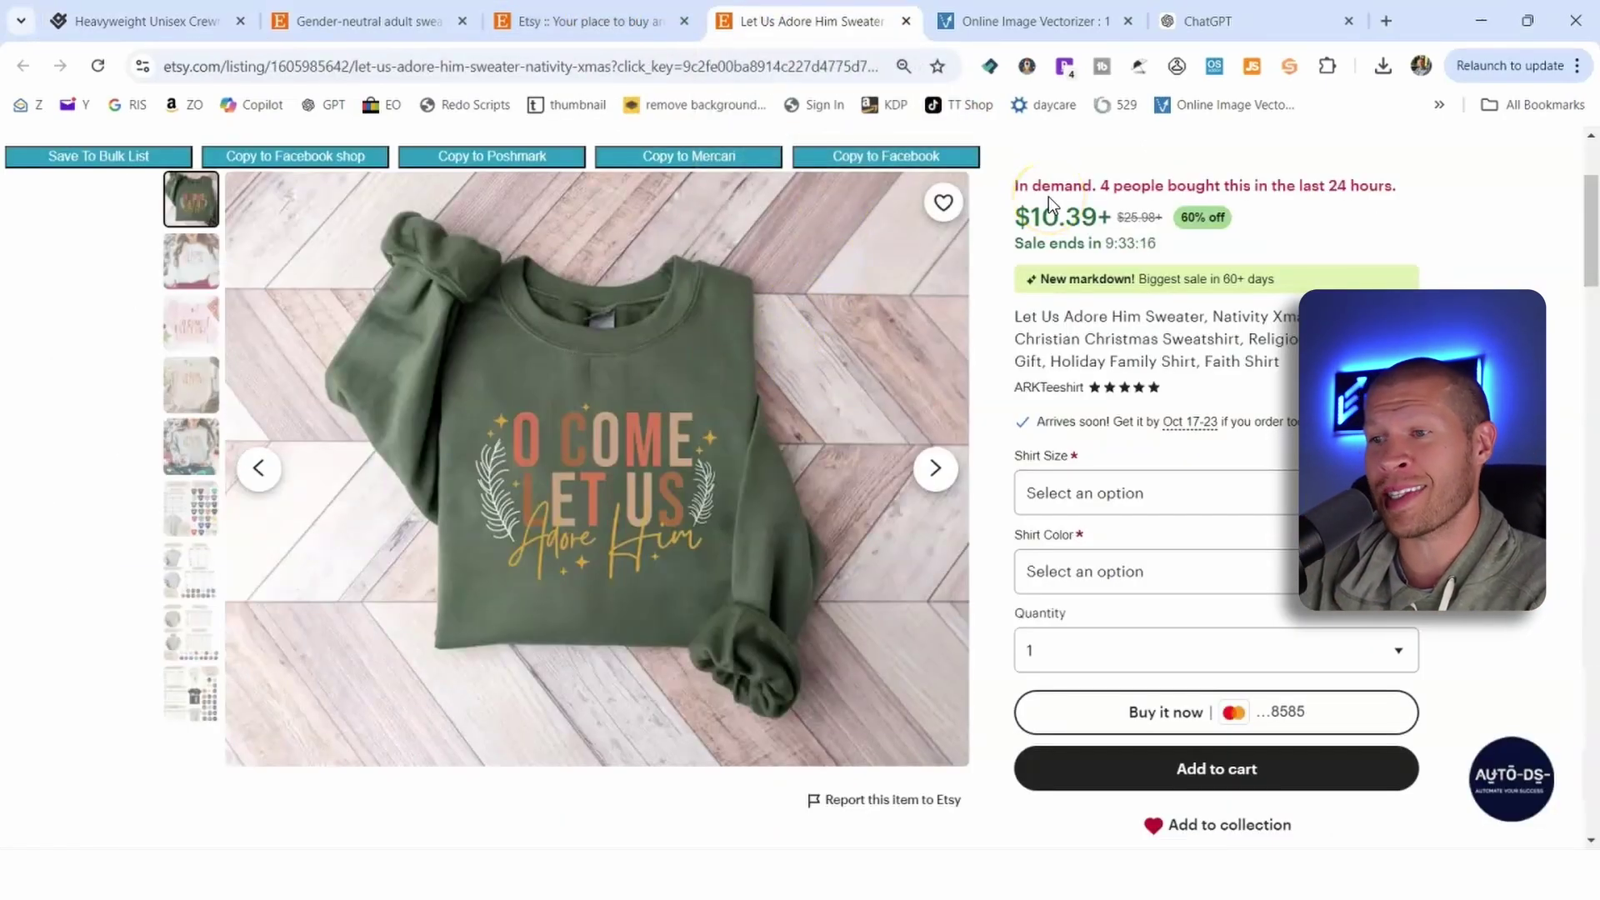
left_click(1230, 31)
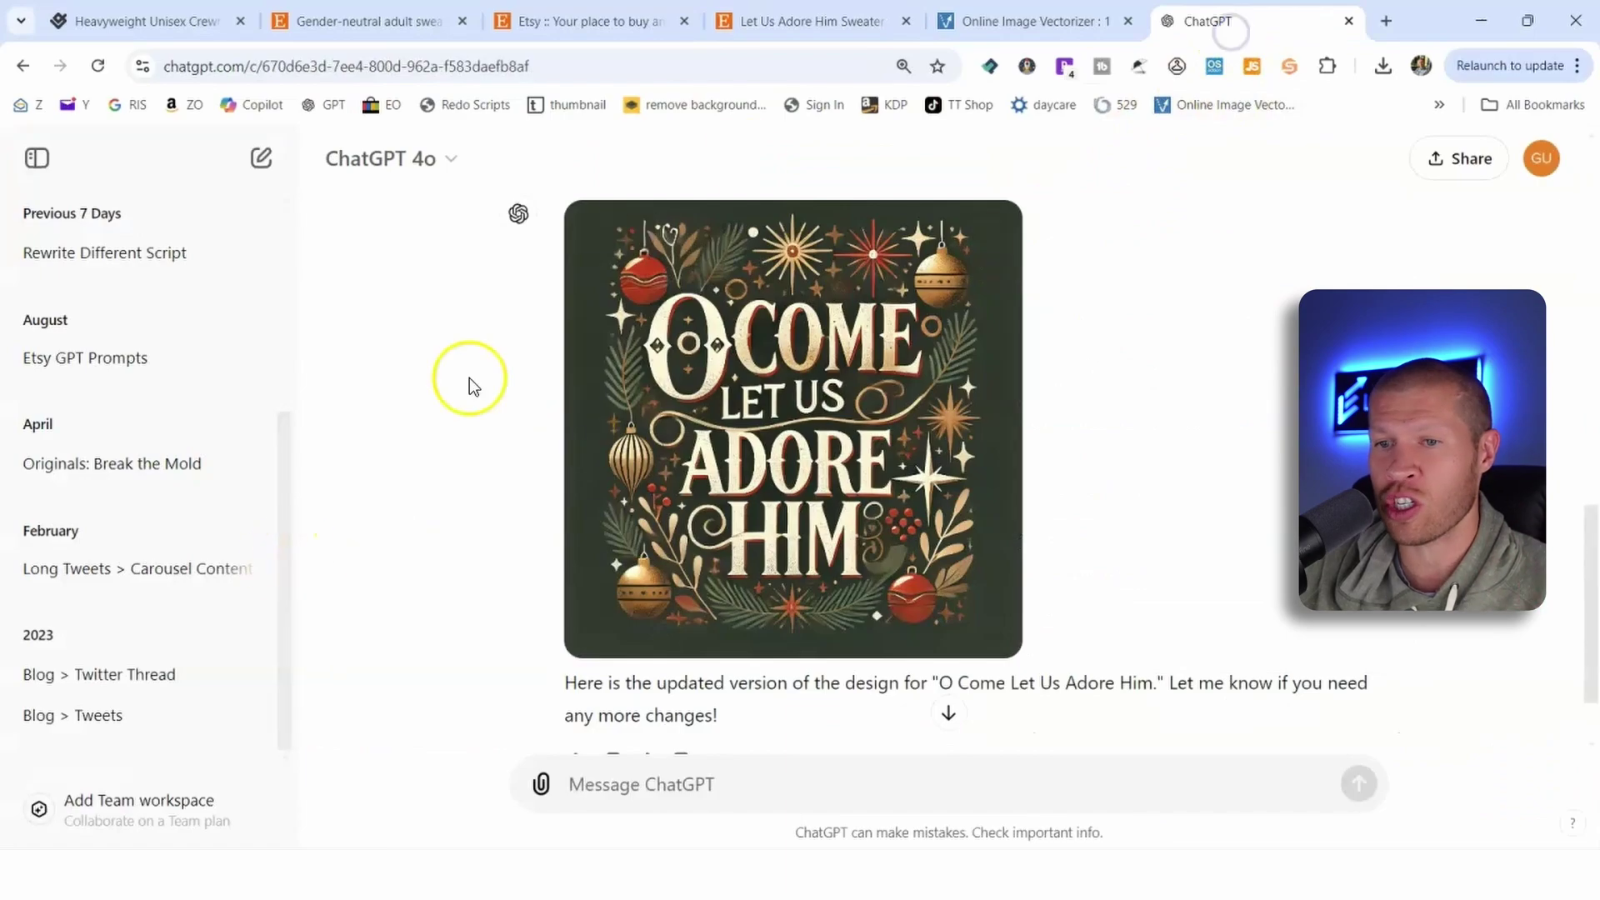
left_click(134, 23)
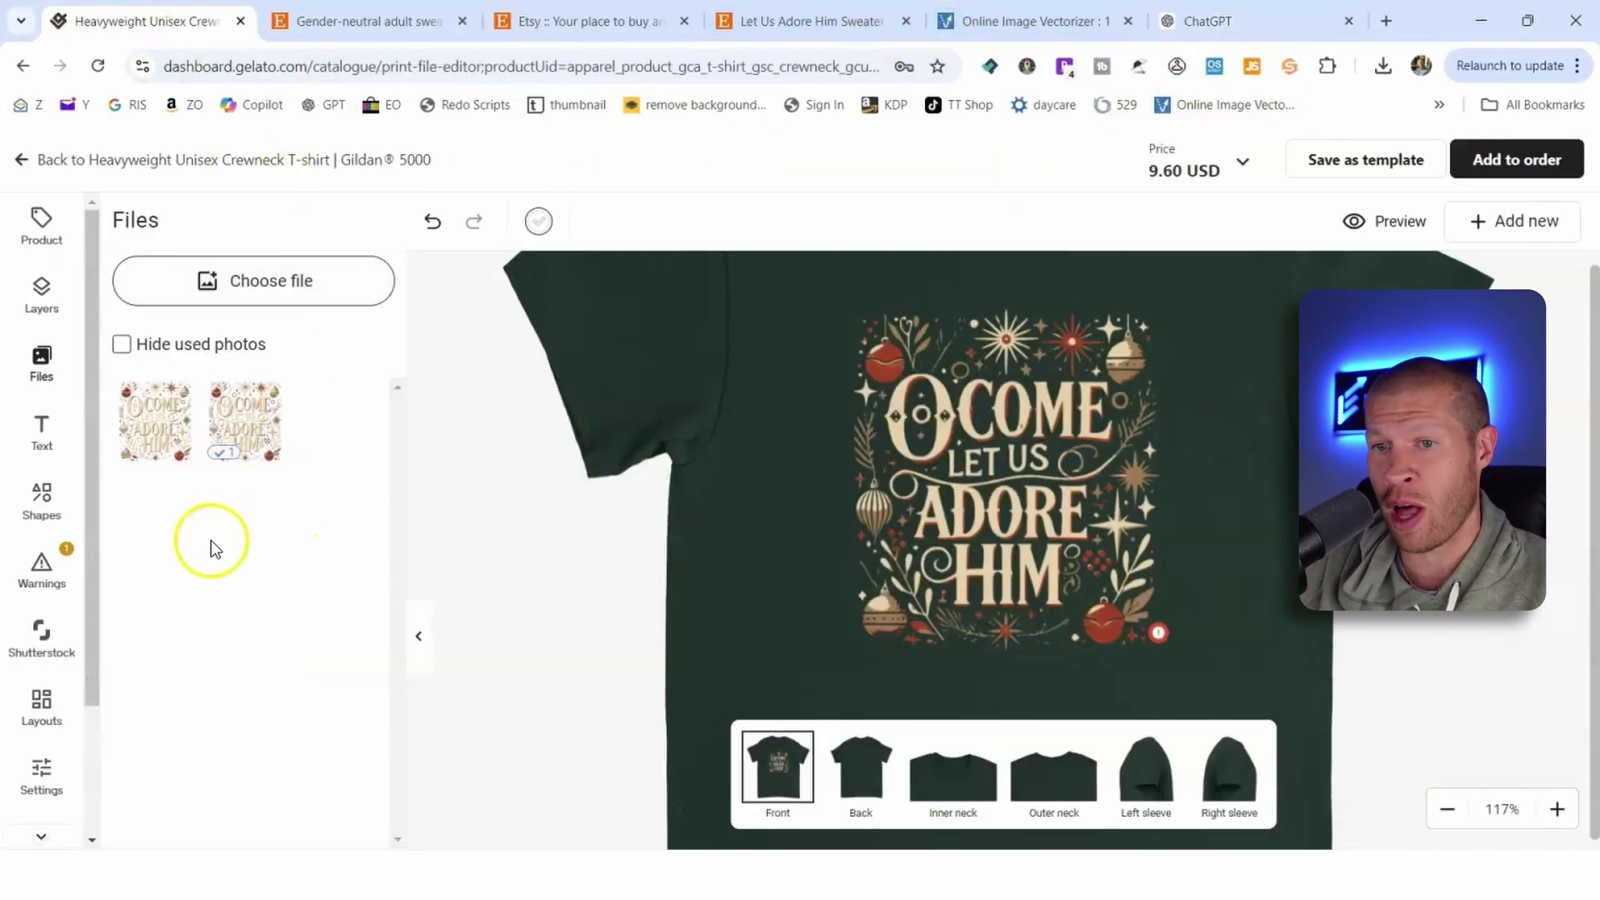
Undo the edits back to the blank beige T-shirt and add the uploaded artwork to its front.
left_click(430, 222)
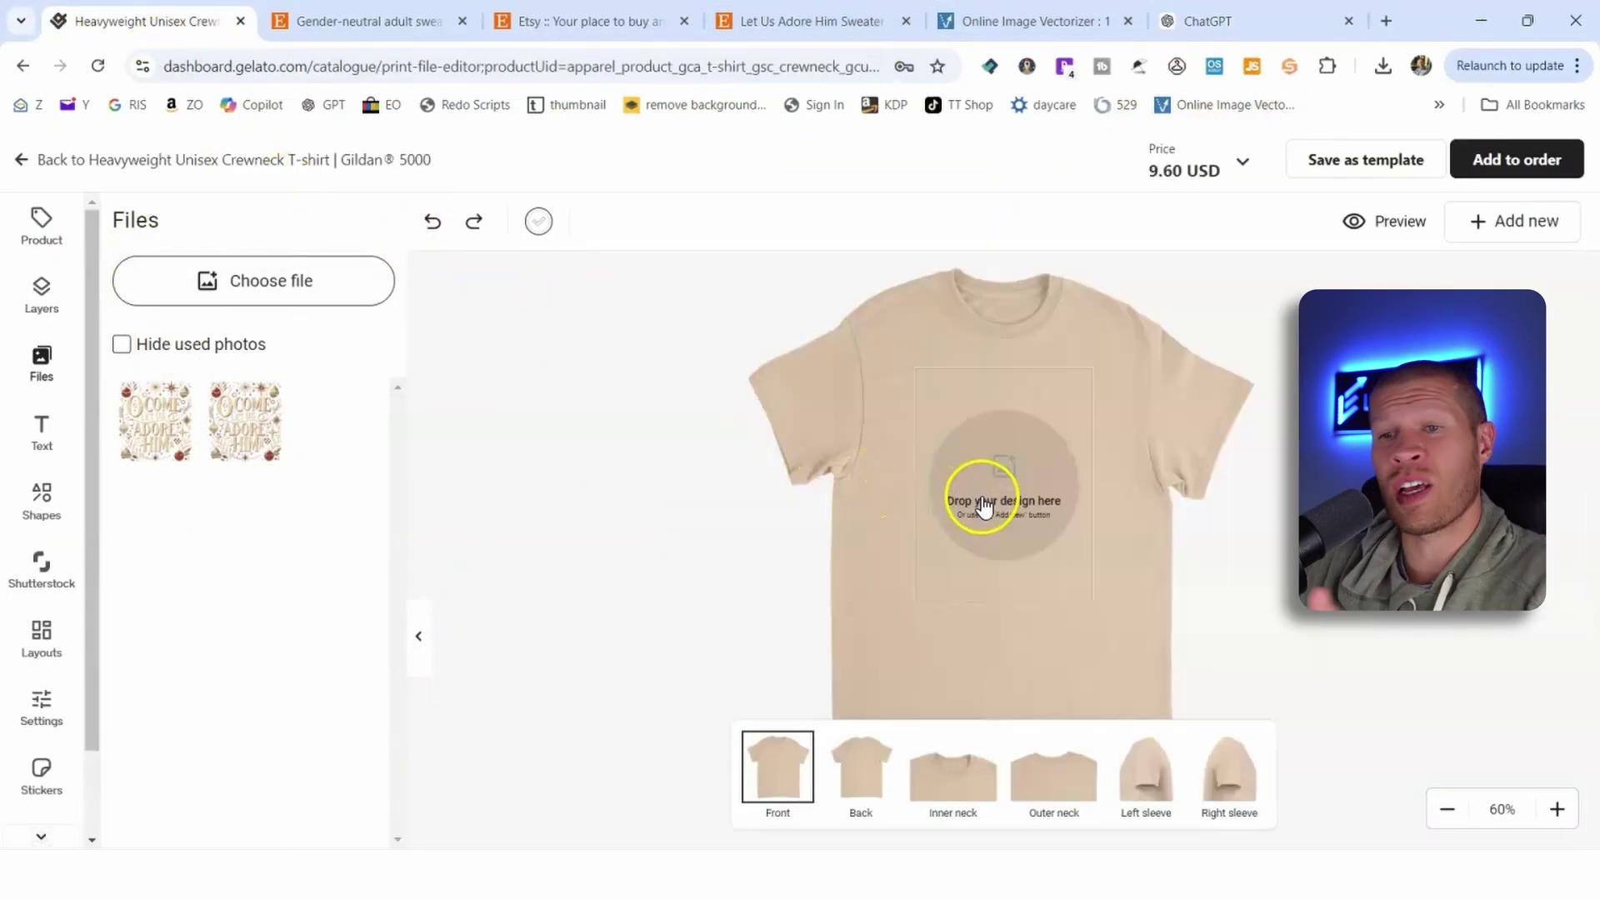
left_click(977, 497)
left_click(1211, 258)
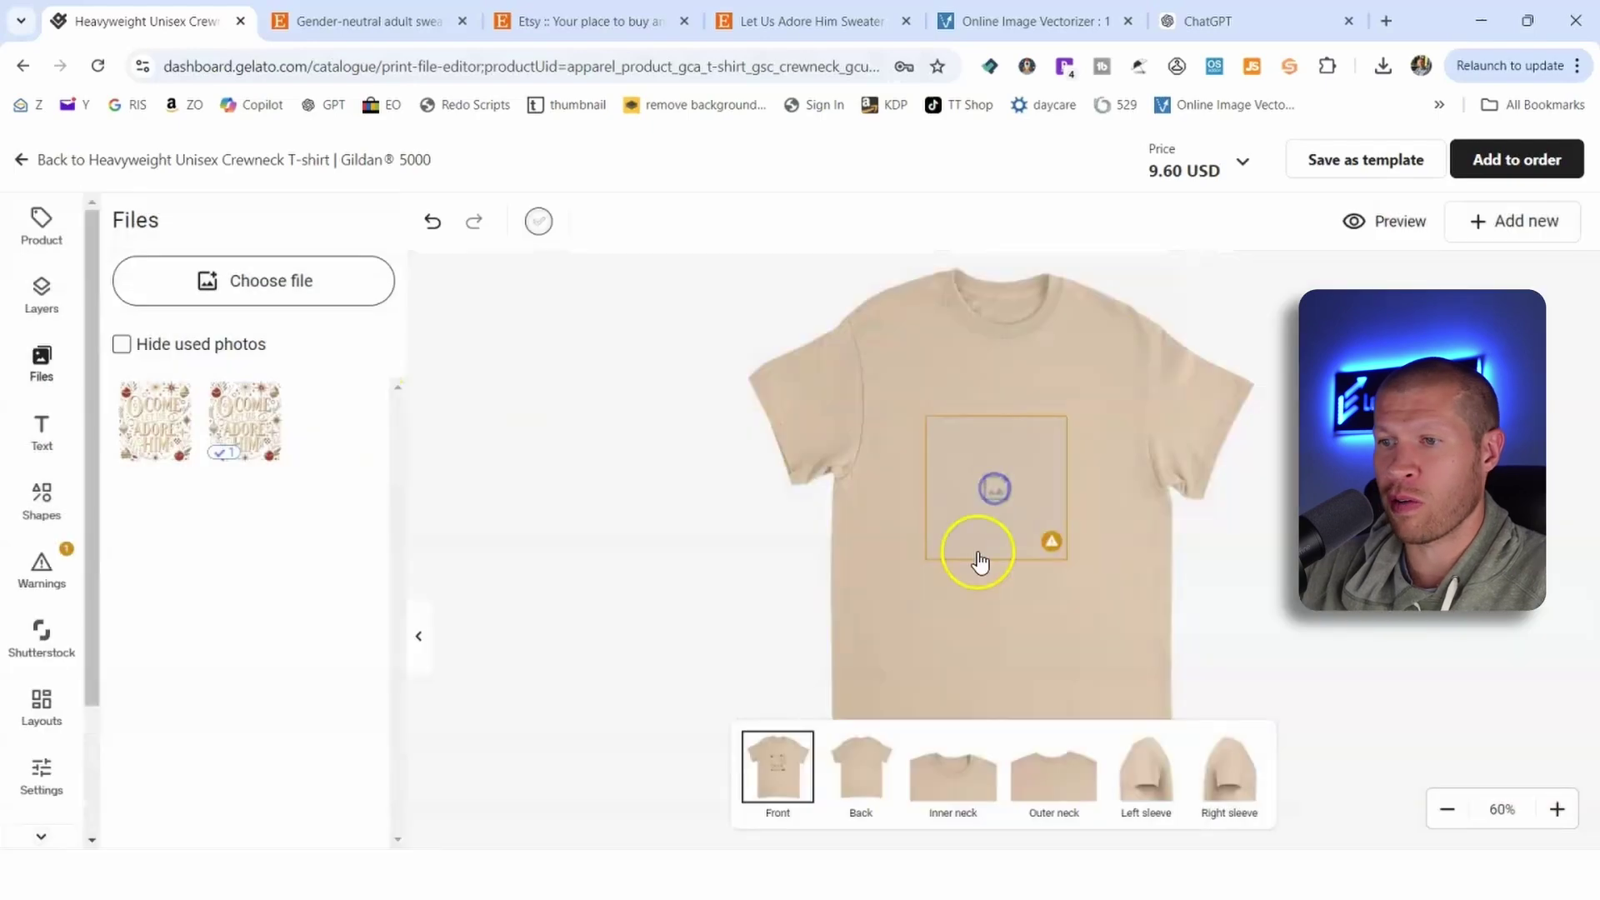
Enlarge the artwork on the beige T-shirt to the width of the front print area and inspect it up close.
mouse_move(1053, 536)
left_mouse_down()
mouse_move(1047, 571)
mouse_move(1044, 520)
left_mouse_up()
left_click_drag(1090, 584, 1077, 570)
left_click_drag(1064, 543, 1074, 547)
left_click(1269, 493)
scroll(1268, 493, "up", 4)
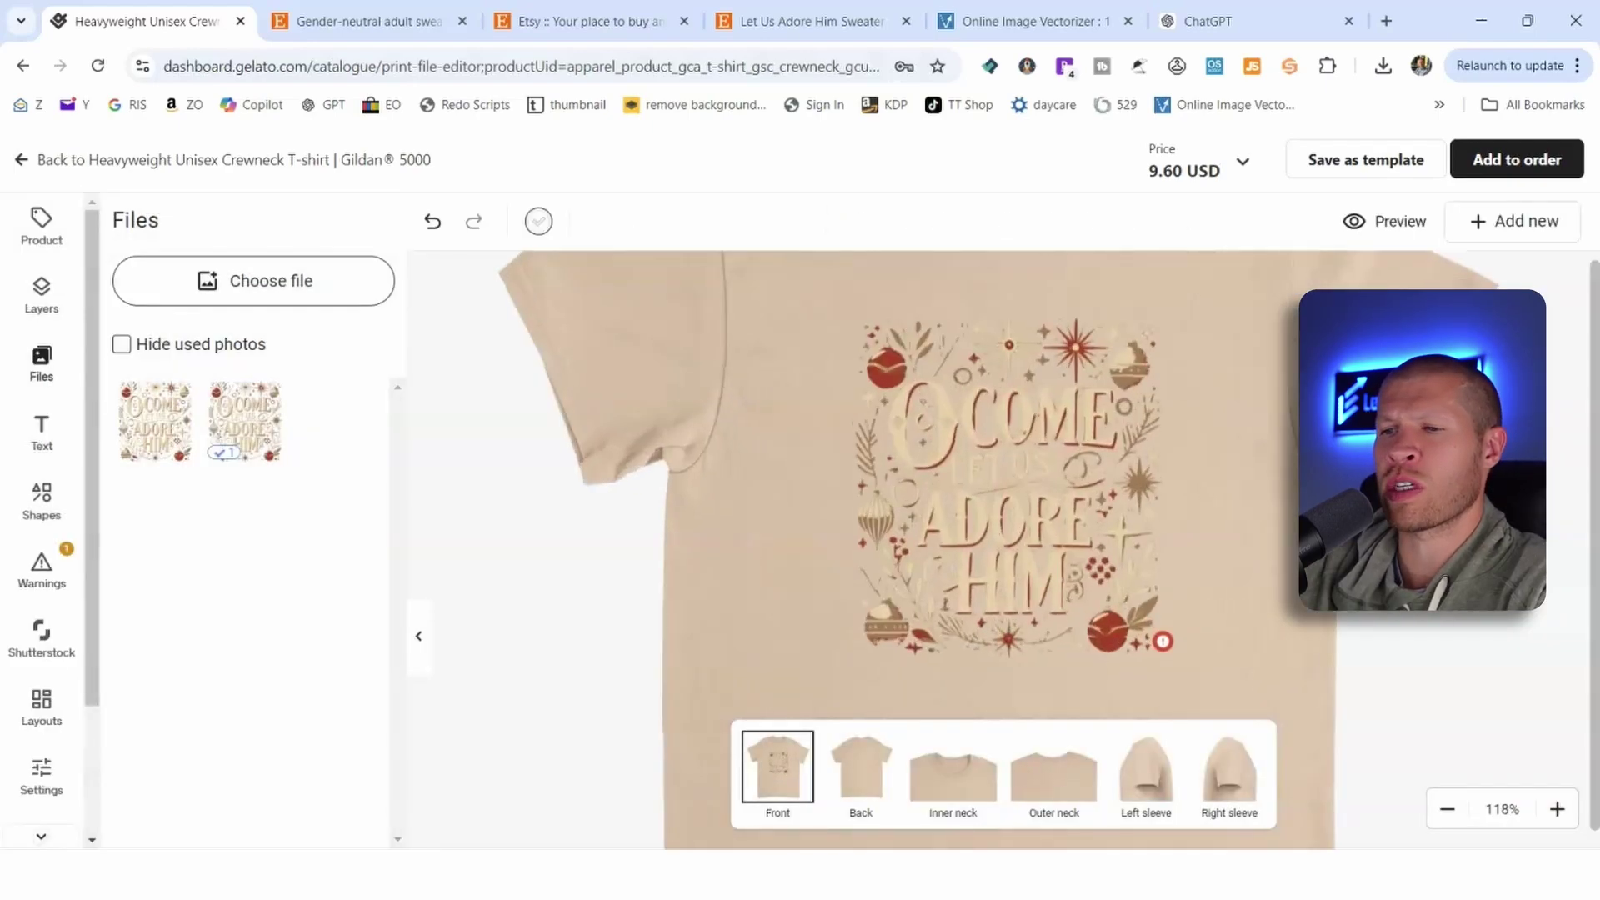
scroll(1269, 494, "down", 4)
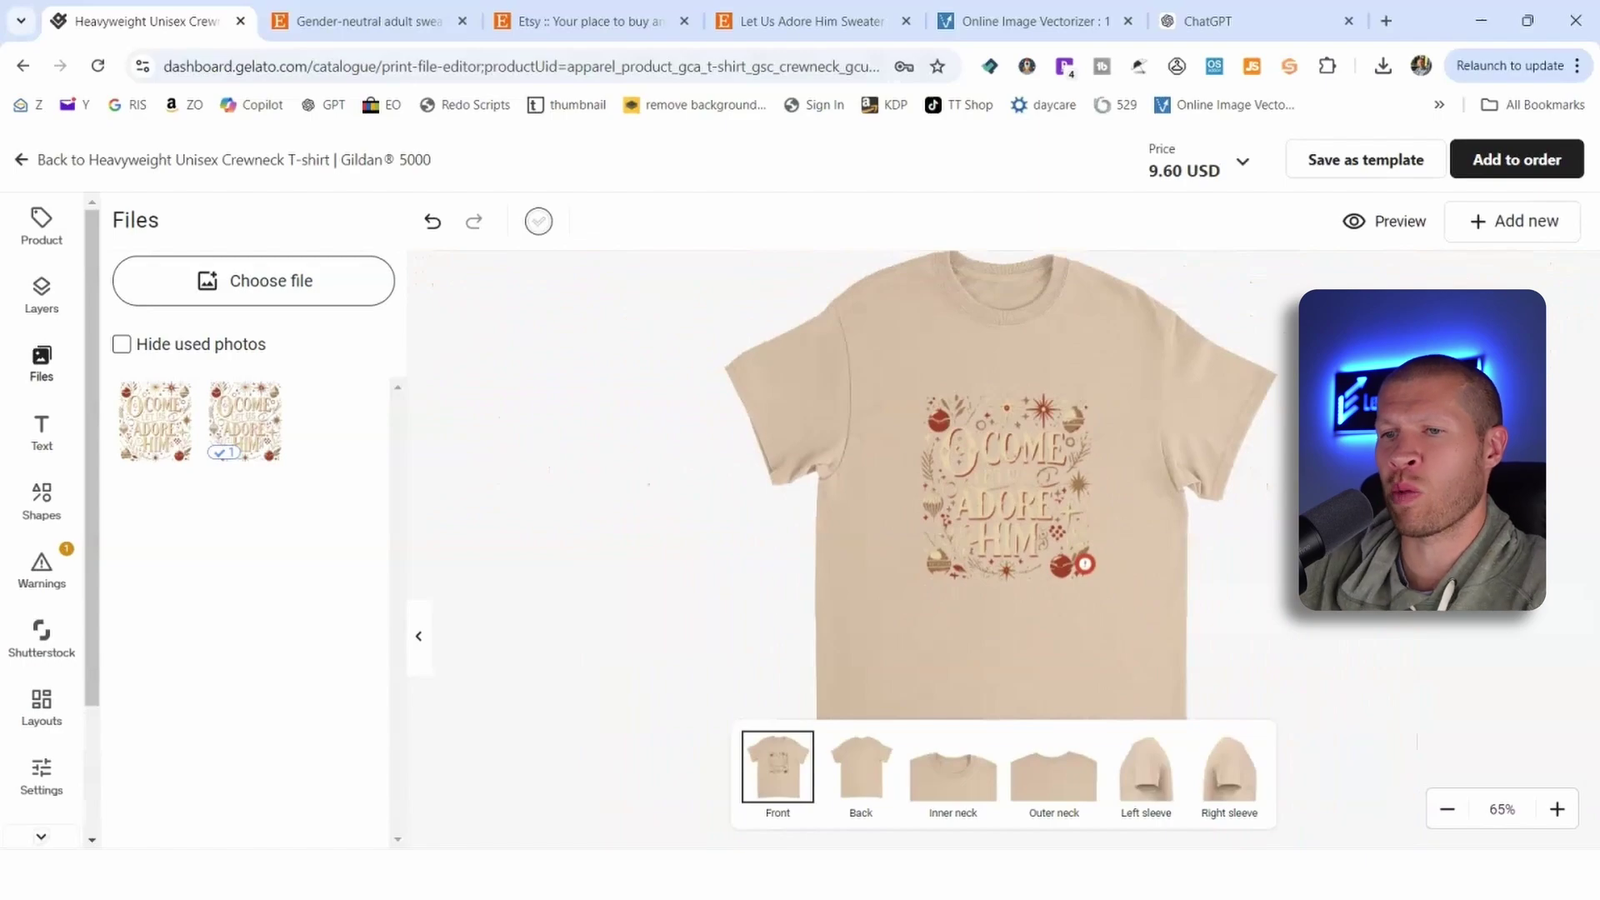
Undo the latest artwork changes on the beige T-shirt.
left_click(435, 226)
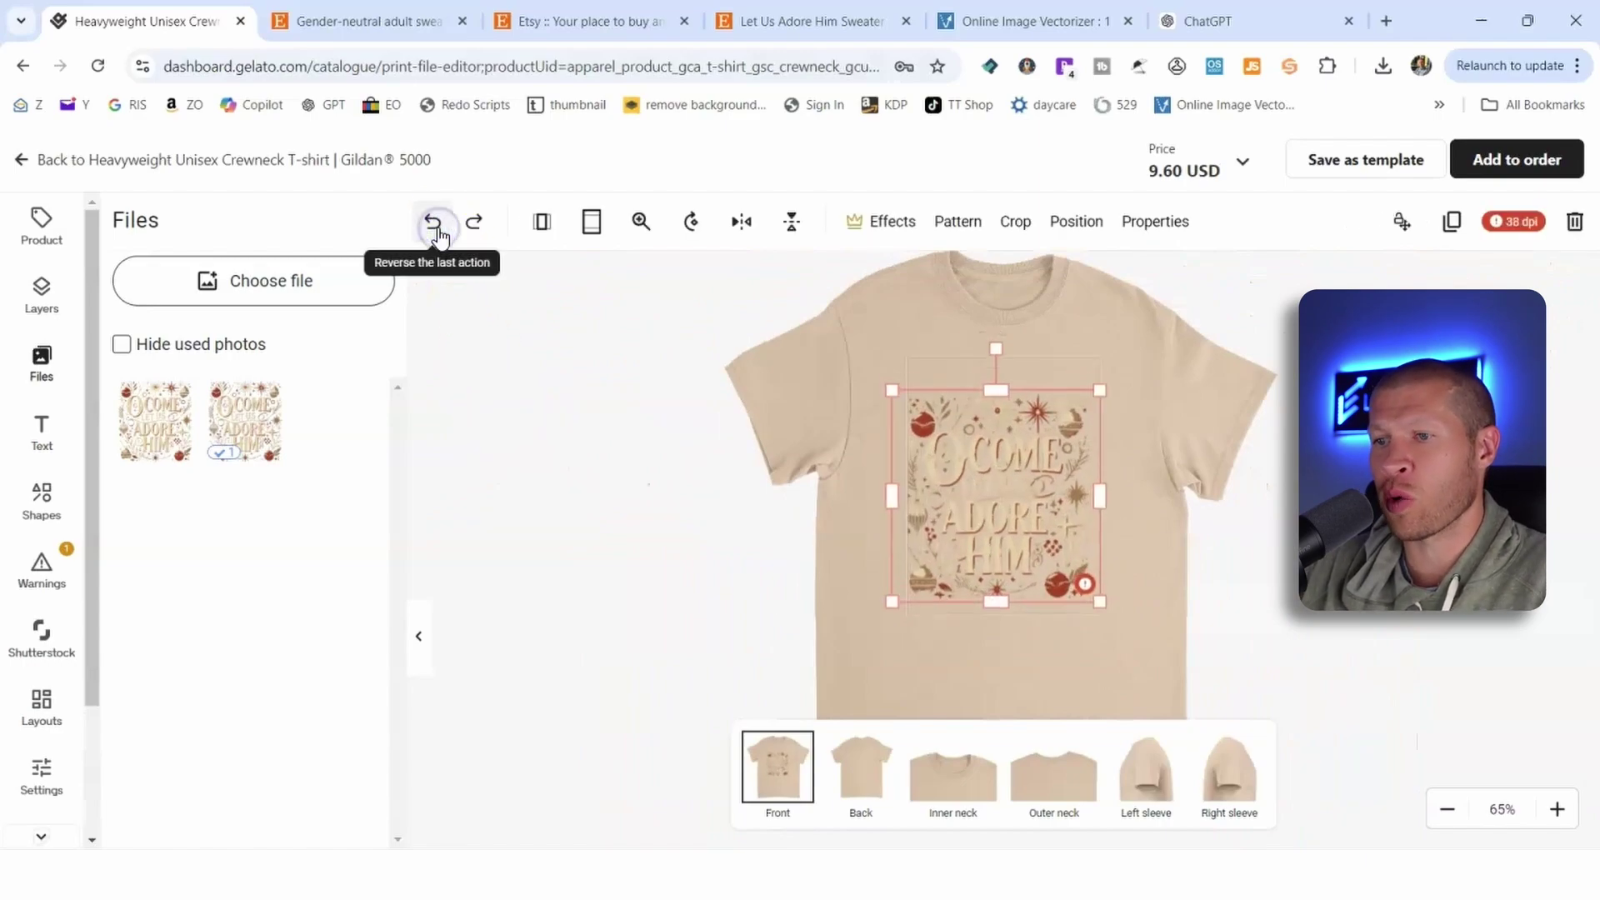
left_click(435, 227)
left_click(435, 226)
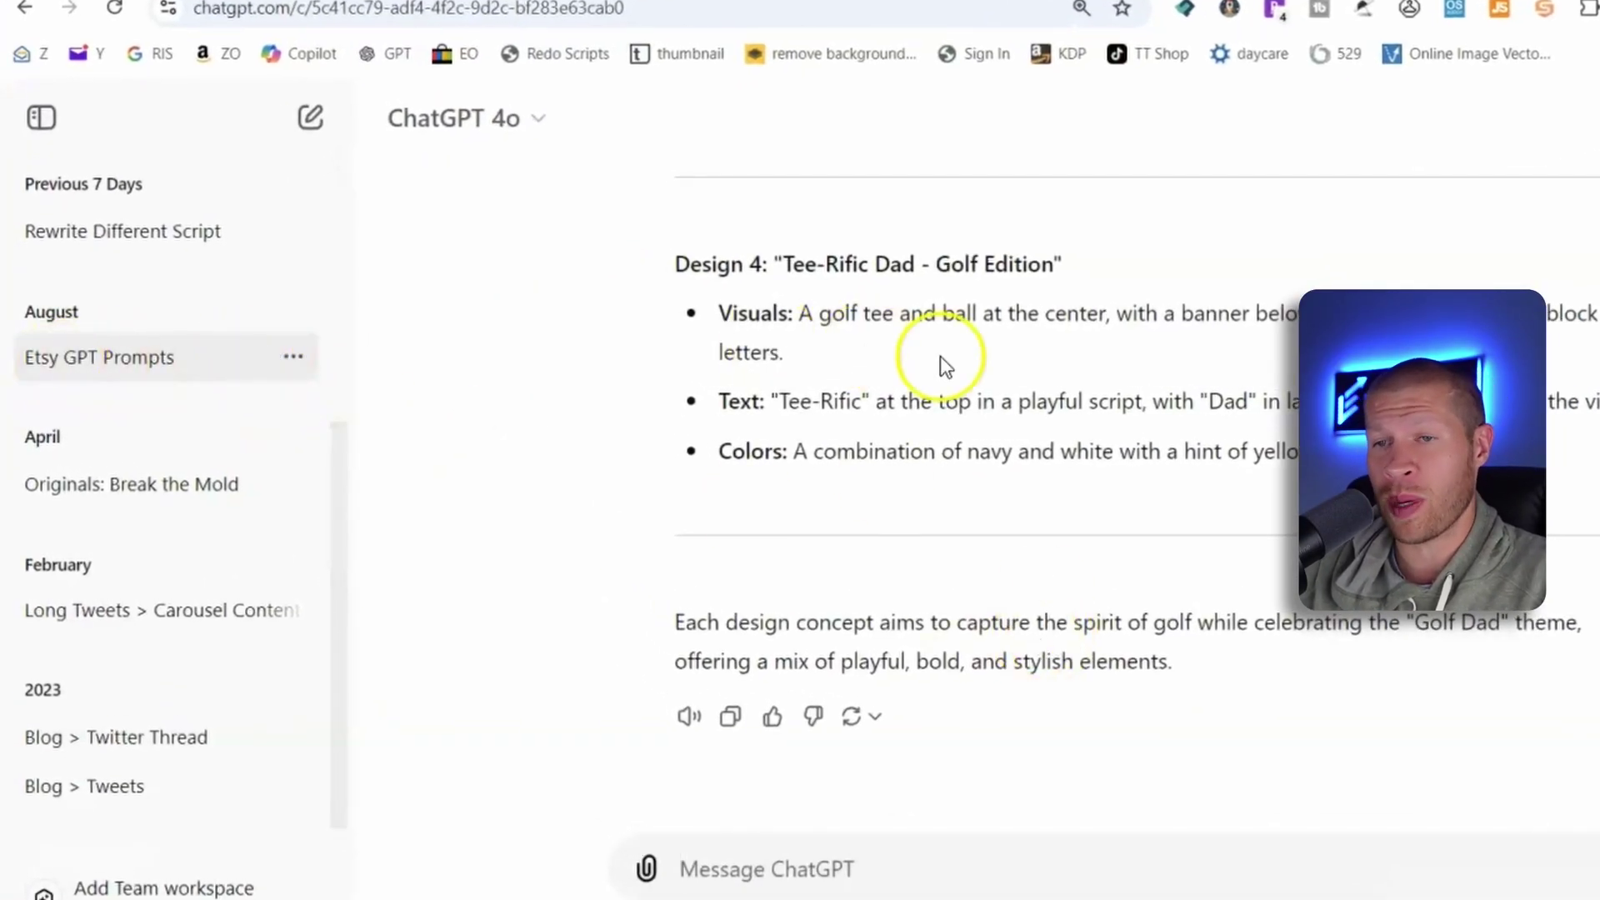
Switch to the Word document Etsy GPT Prompts and read the title and description prompt.
mouse_move(1300, 826)
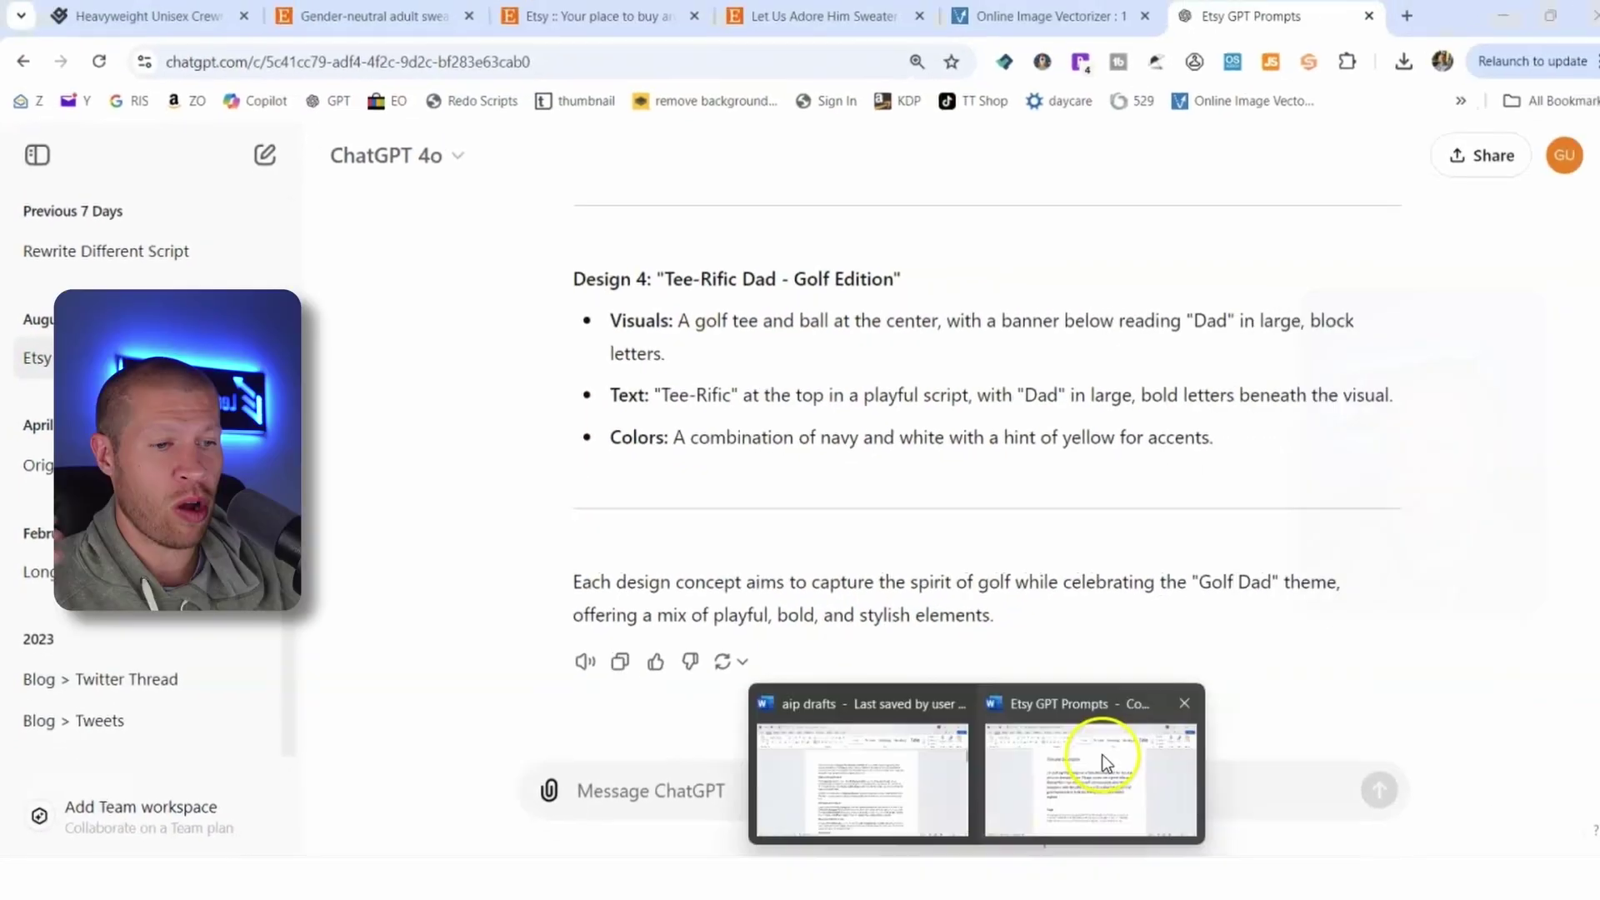
left_click(1102, 761)
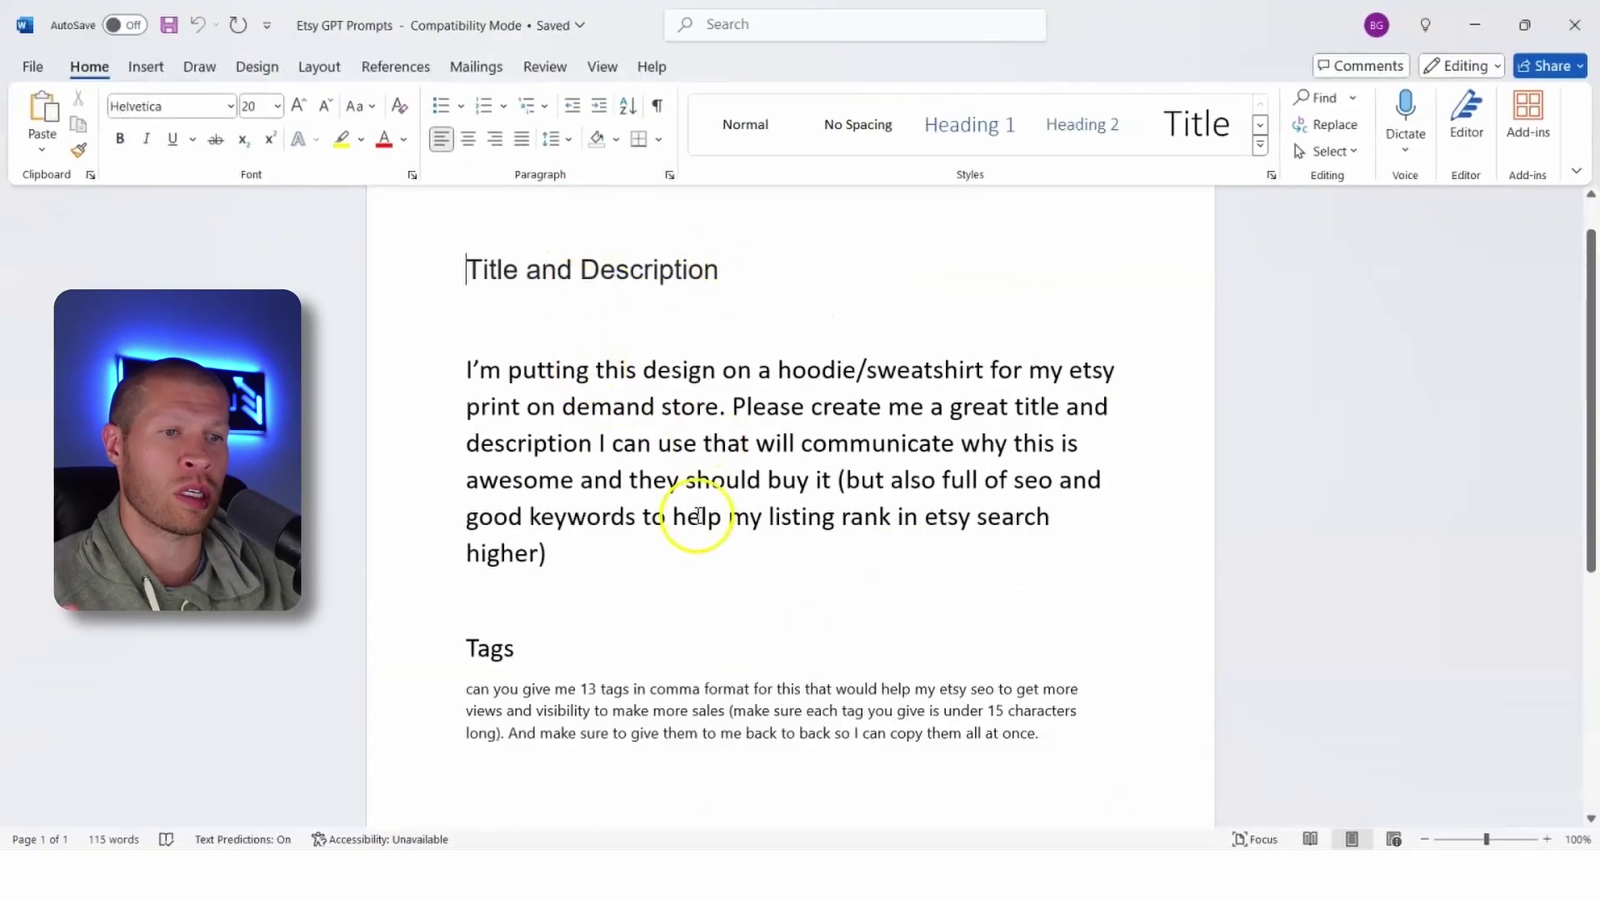
left_click_drag(648, 553, 465, 356)
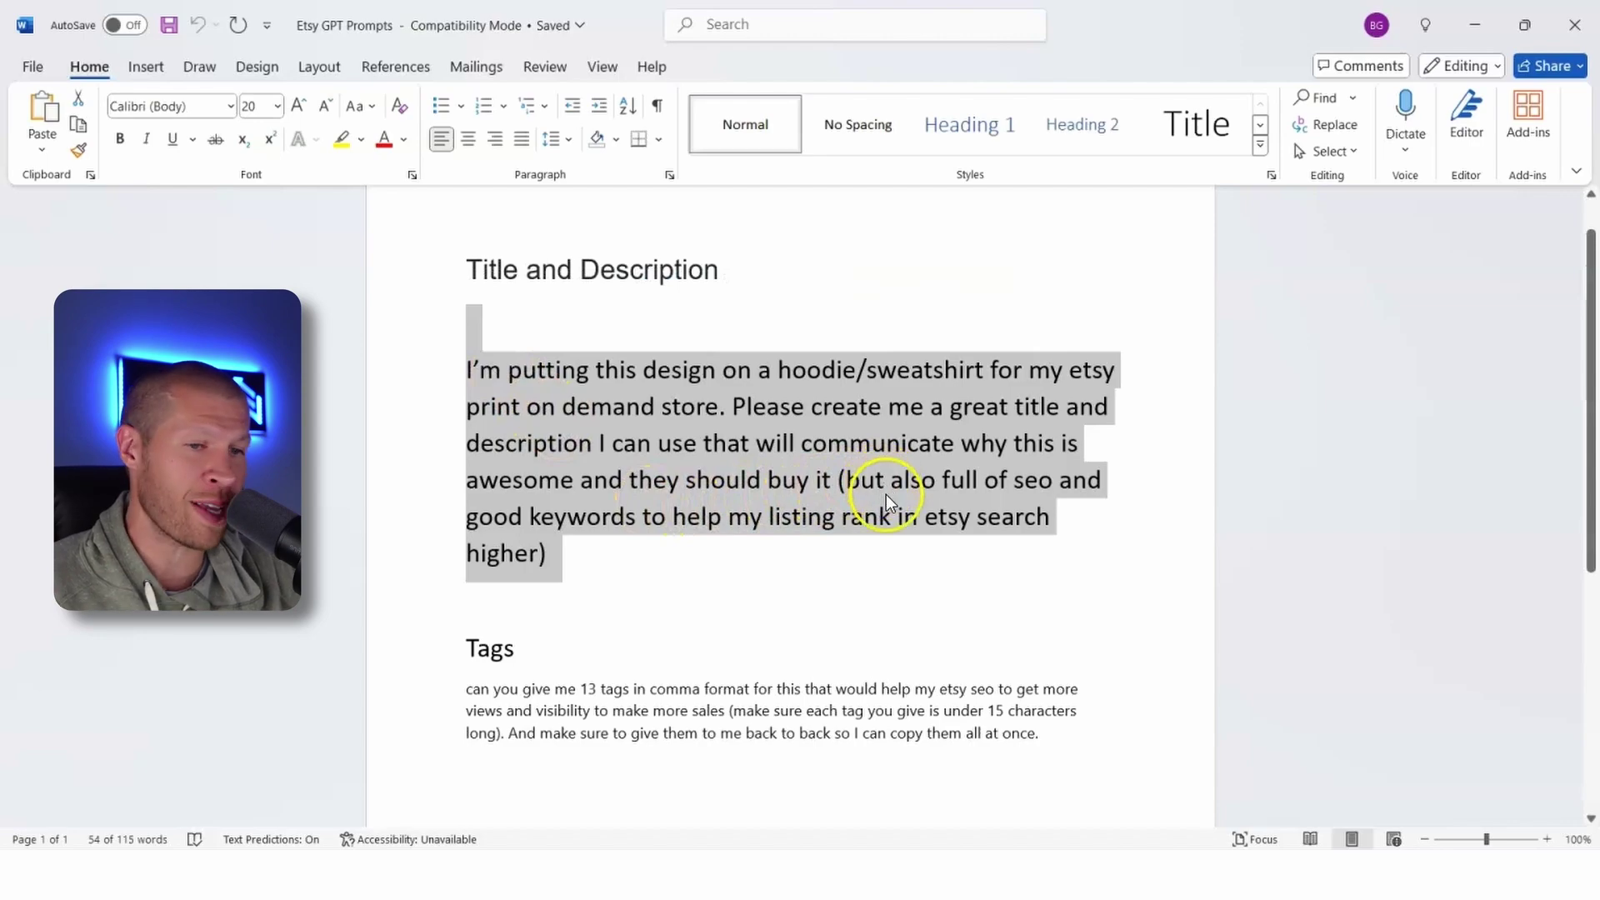
left_click(918, 565)
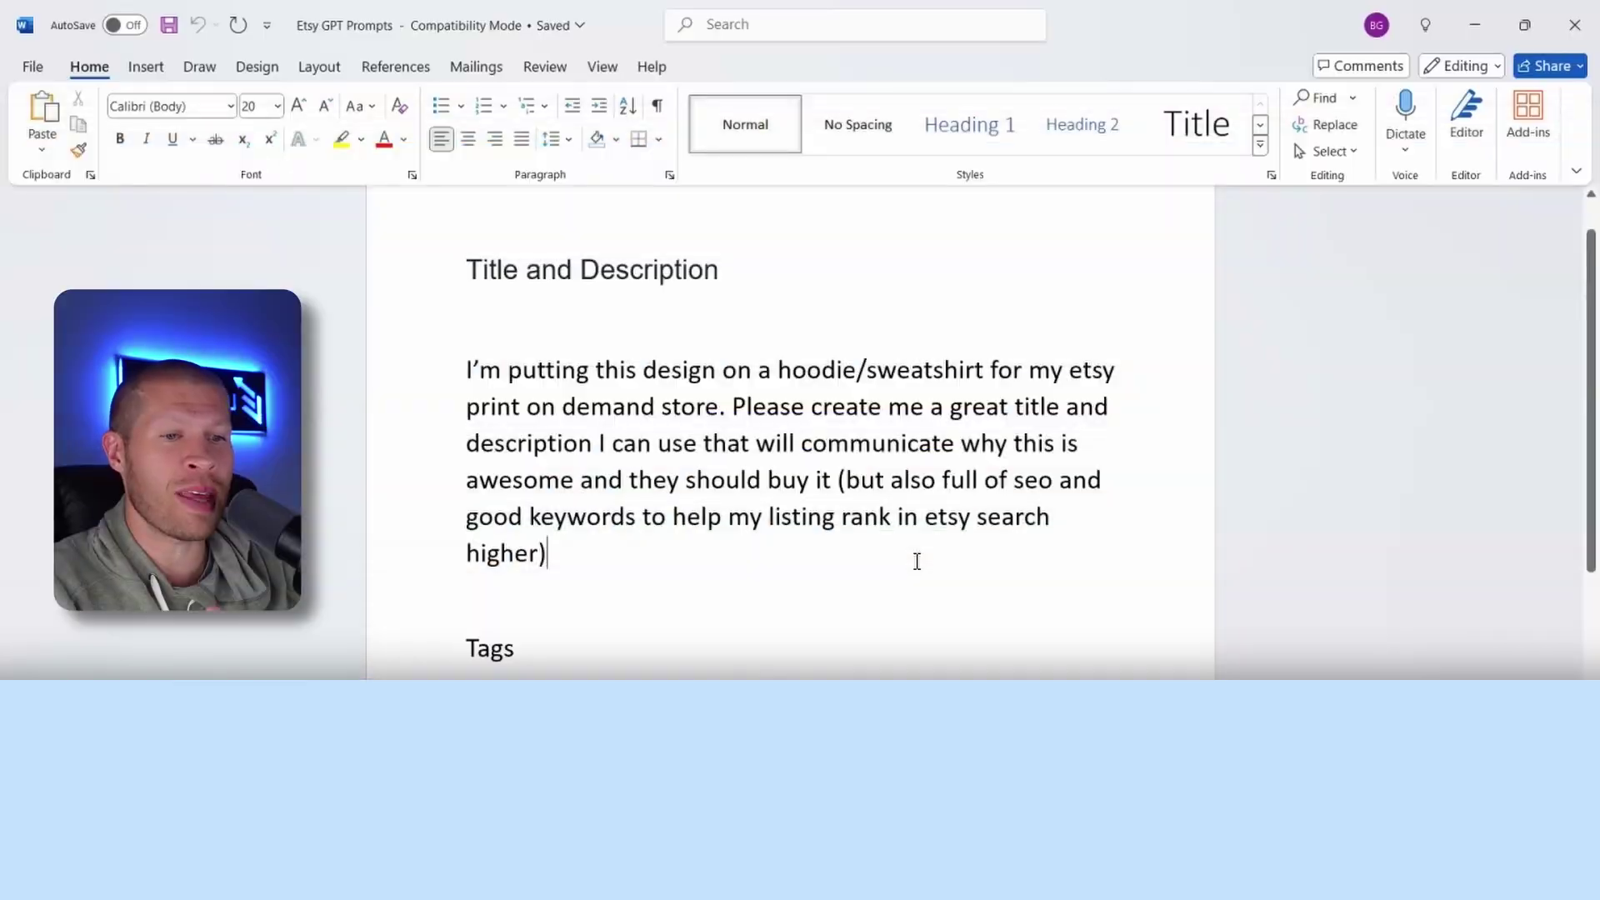
Read the Tags prompt in the document and review it together with the title and description prompt.
scroll(572, 783, "down", 2)
left_click_drag(464, 590, 1120, 628)
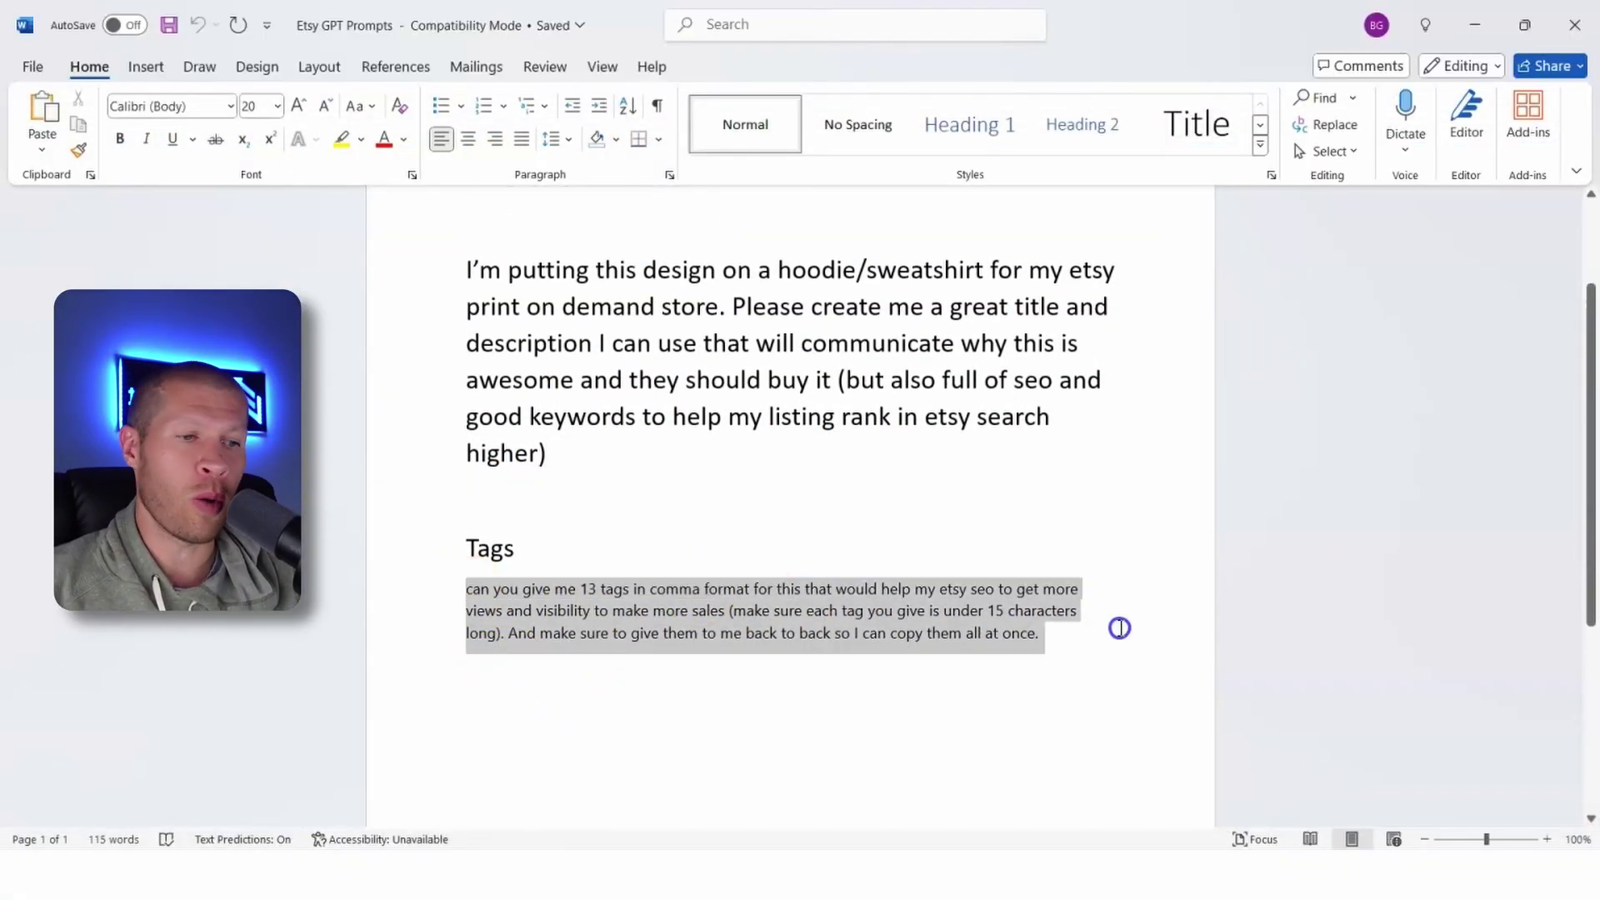
left_click(1101, 637)
left_click_drag(593, 611, 471, 588)
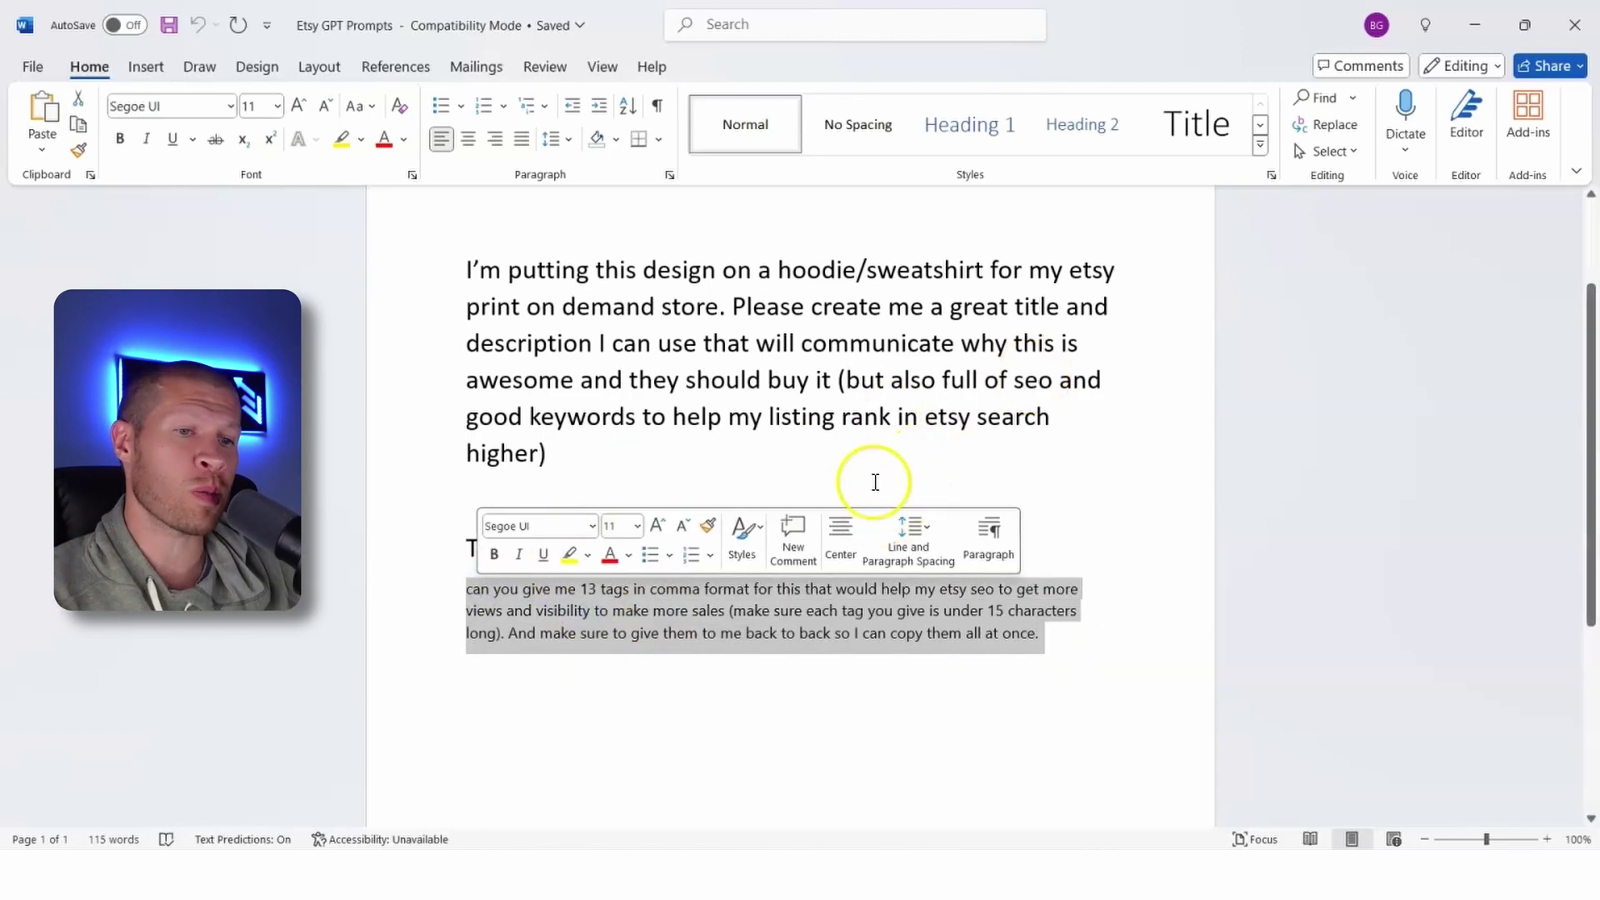
left_click(838, 379)
scroll(703, 468, "down", 1)
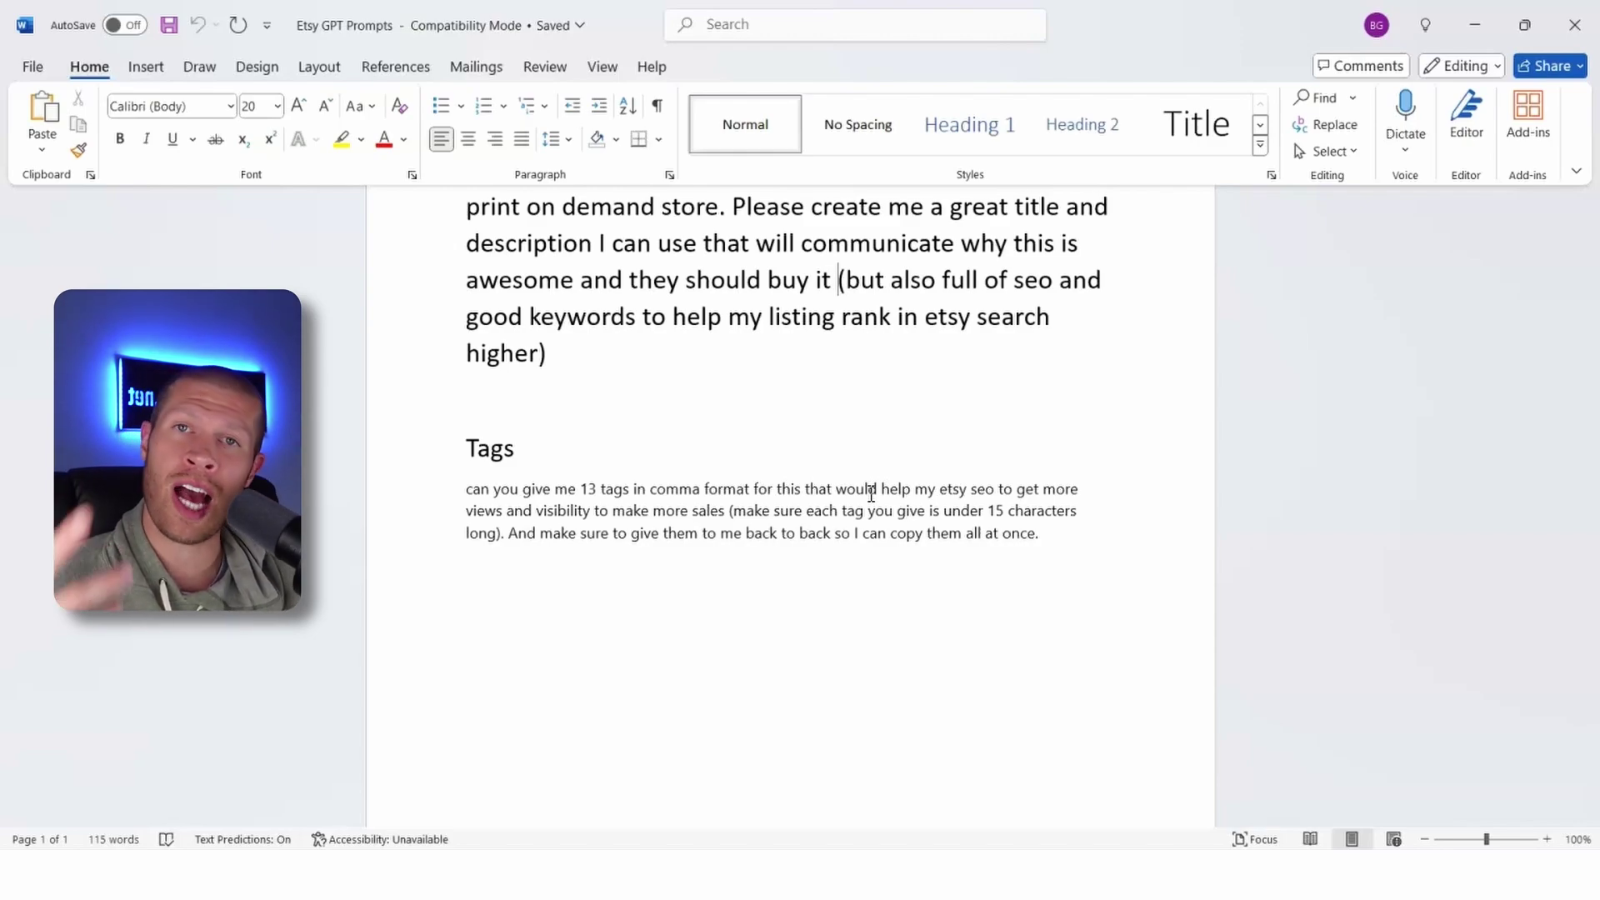
scroll(1122, 383, "up", 2)
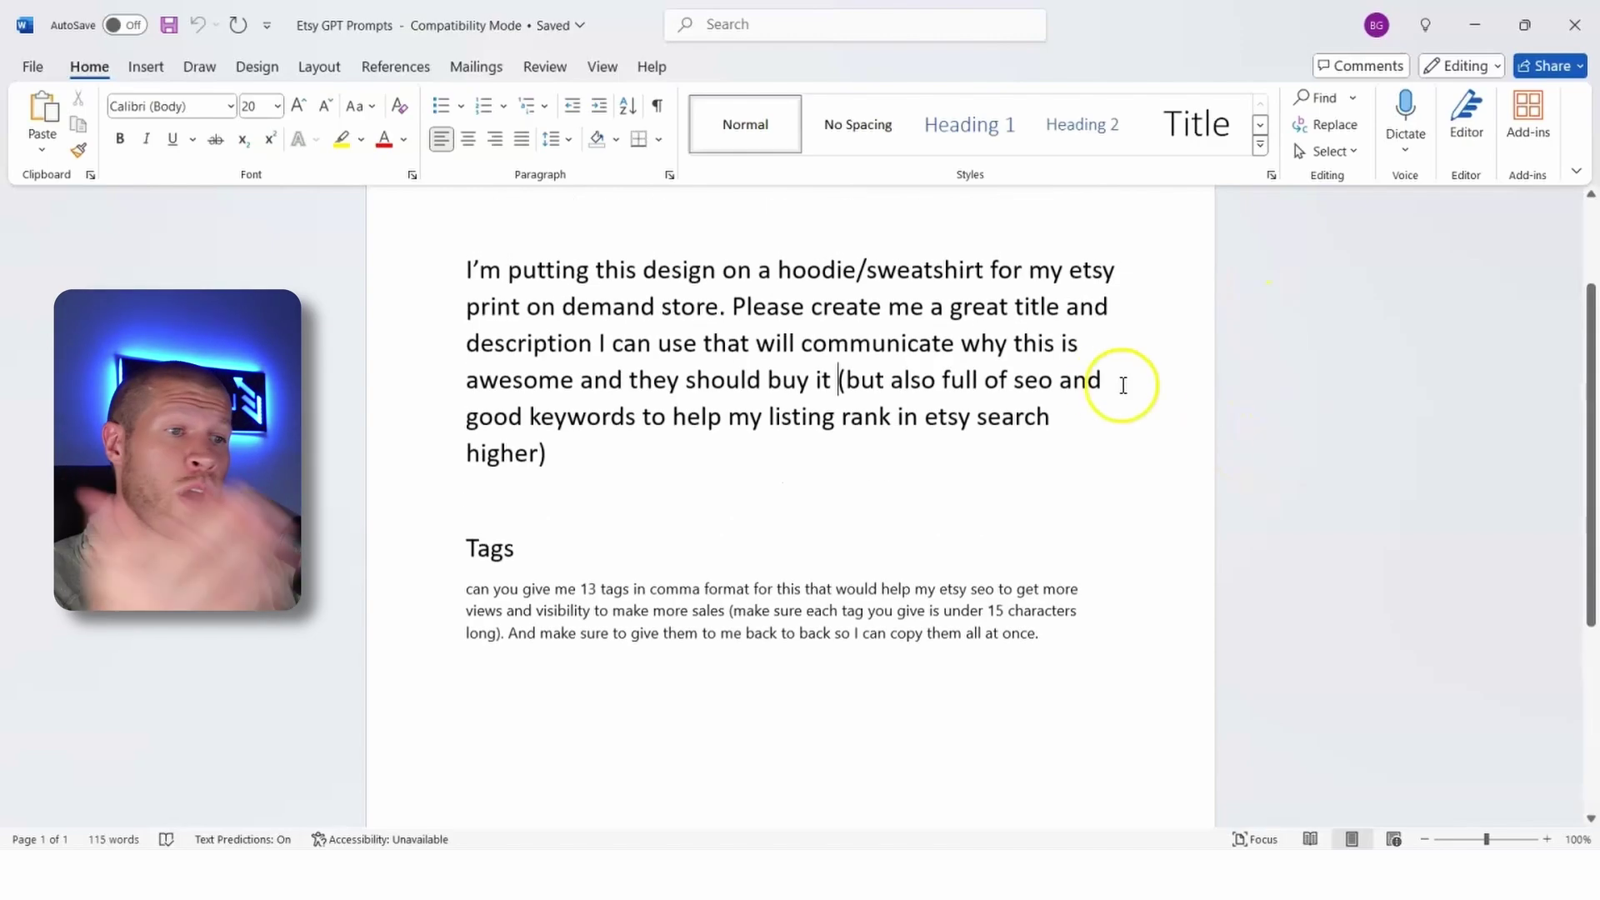